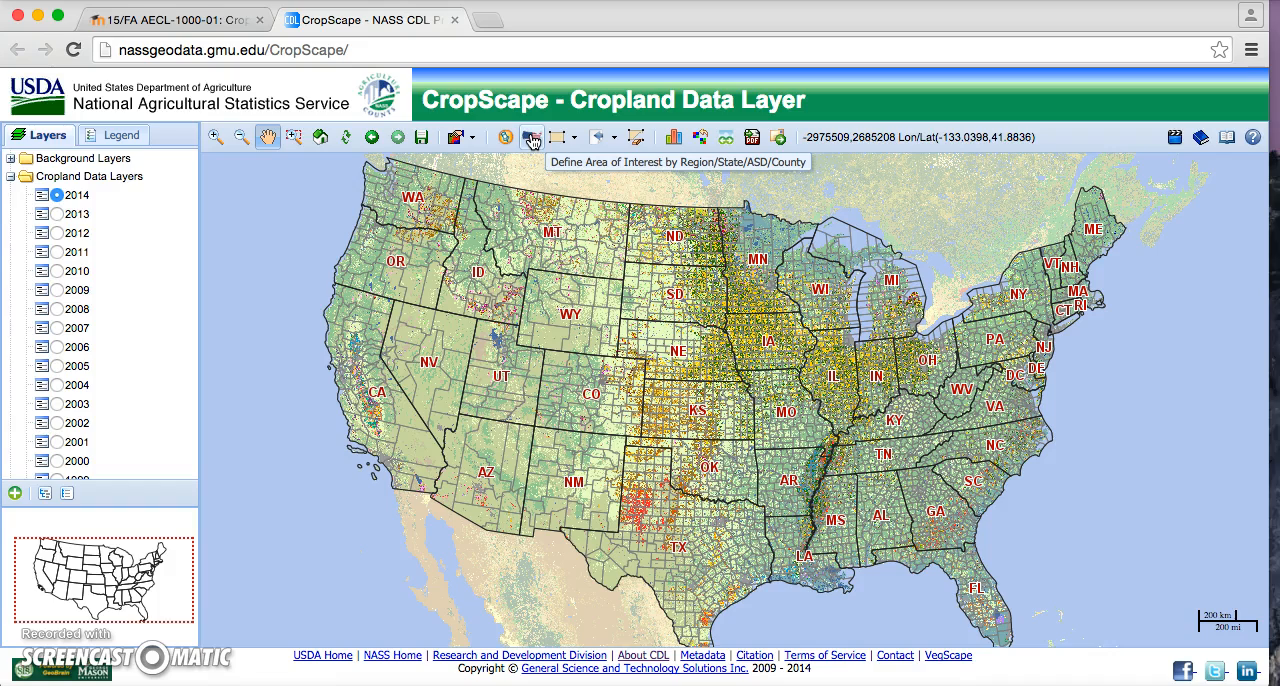
Step: Define the area of interest at county level as Park County, Wyoming
{"action": "left_click", "coordinate": [532, 140]}
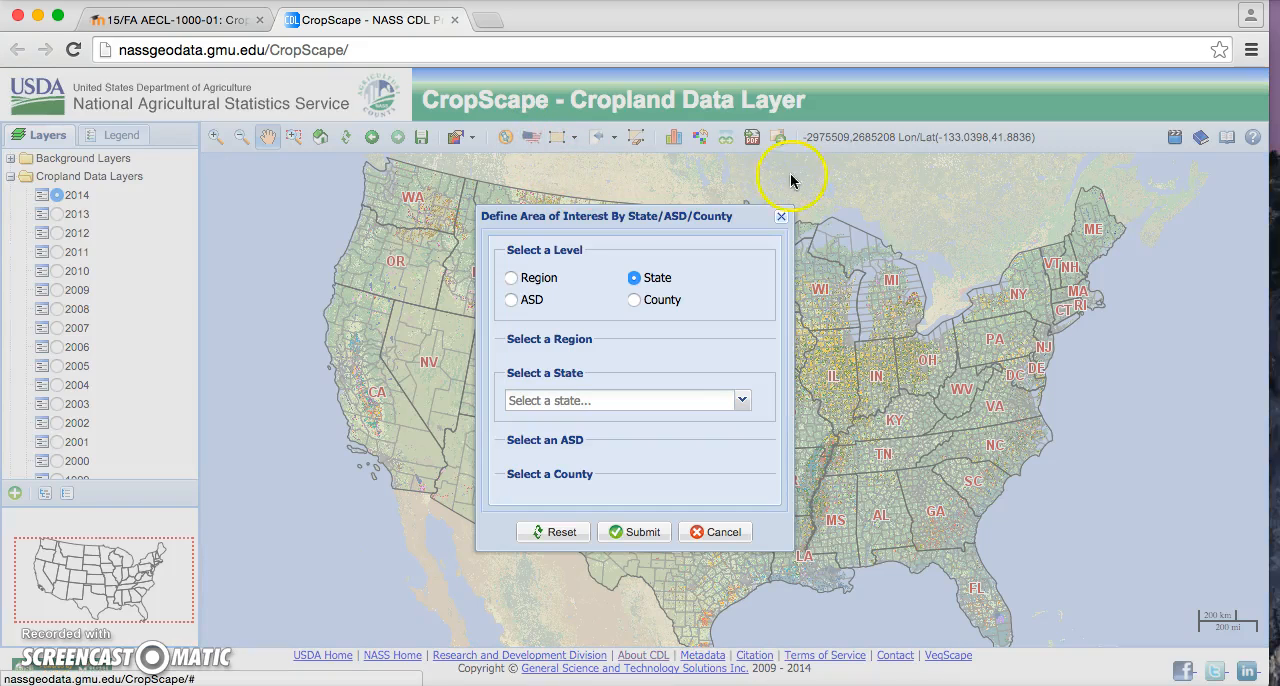
{"action": "left_click", "coordinate": [778, 218]}
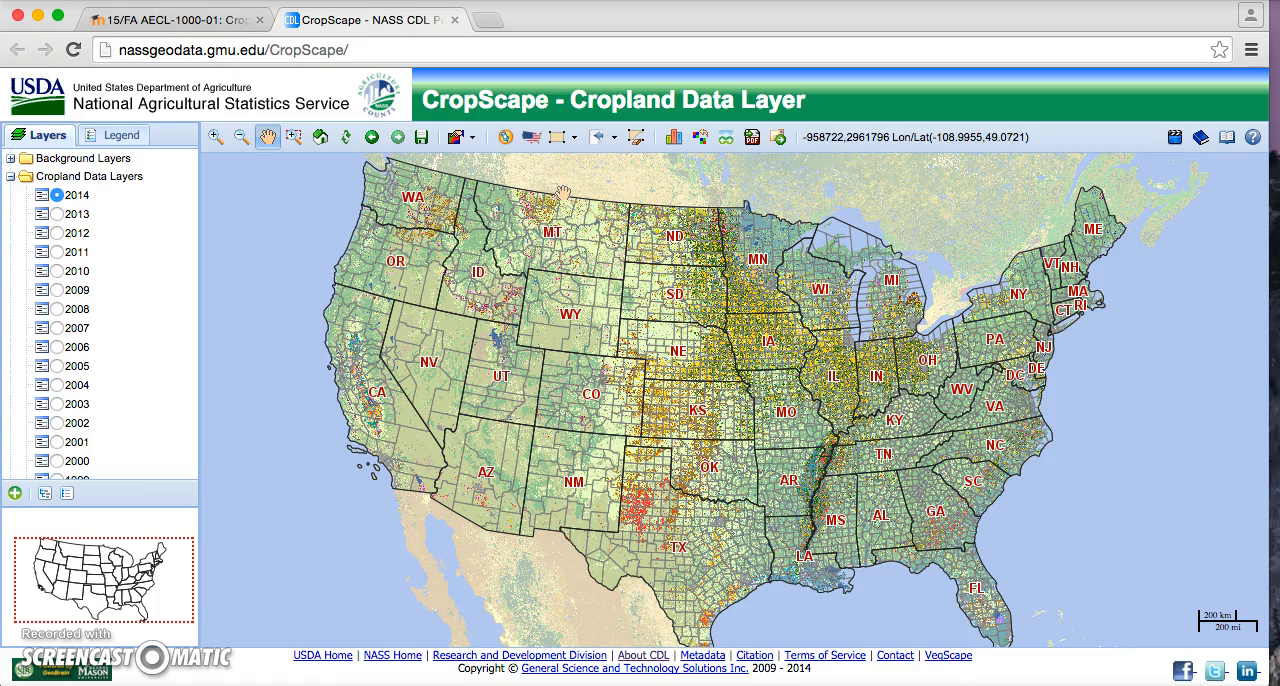
{"action": "left_click", "coordinate": [529, 142]}
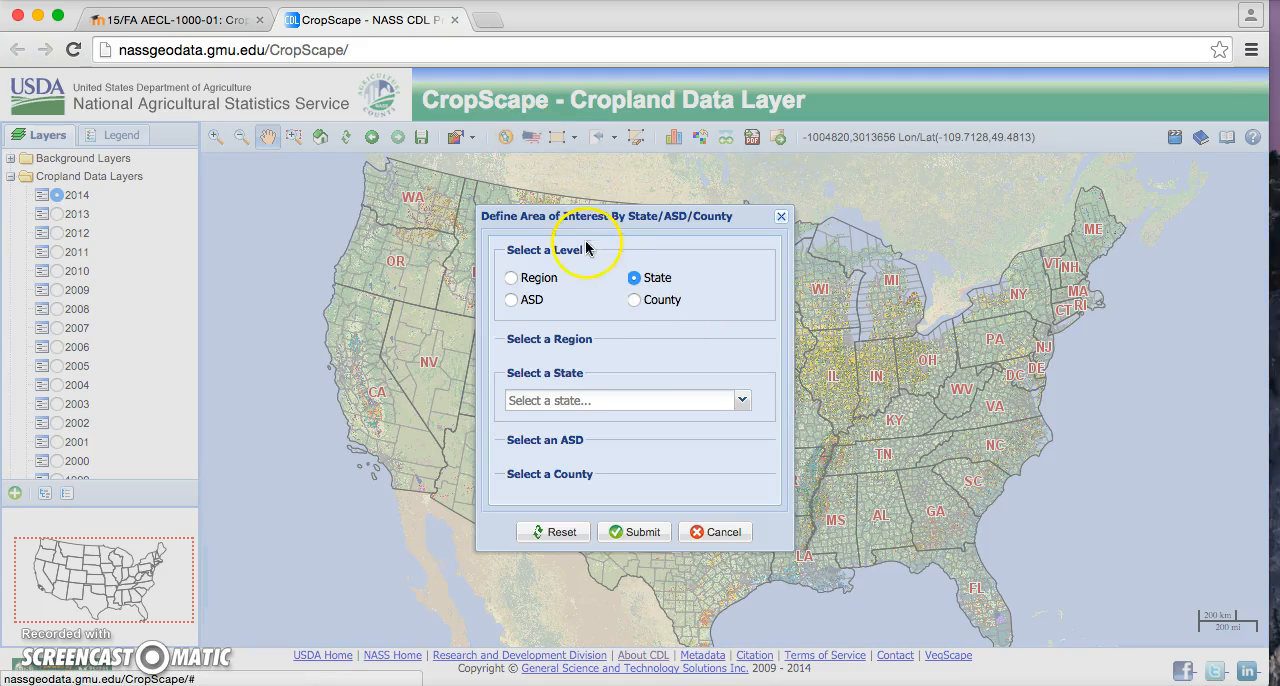
{"action": "left_click", "coordinate": [634, 302]}
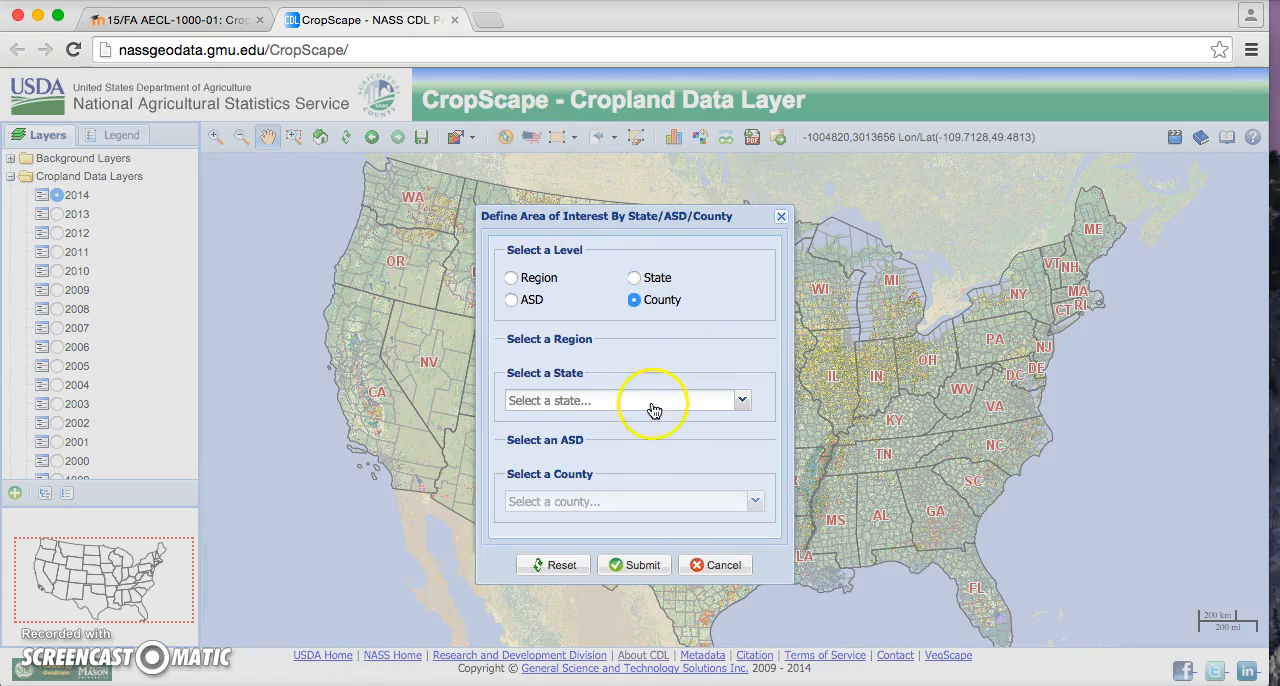
{"action": "left_click", "coordinate": [620, 399]}
{"action": "scroll", "coordinate": [634, 311], "scroll_direction": "down", "scroll_amount": 10}
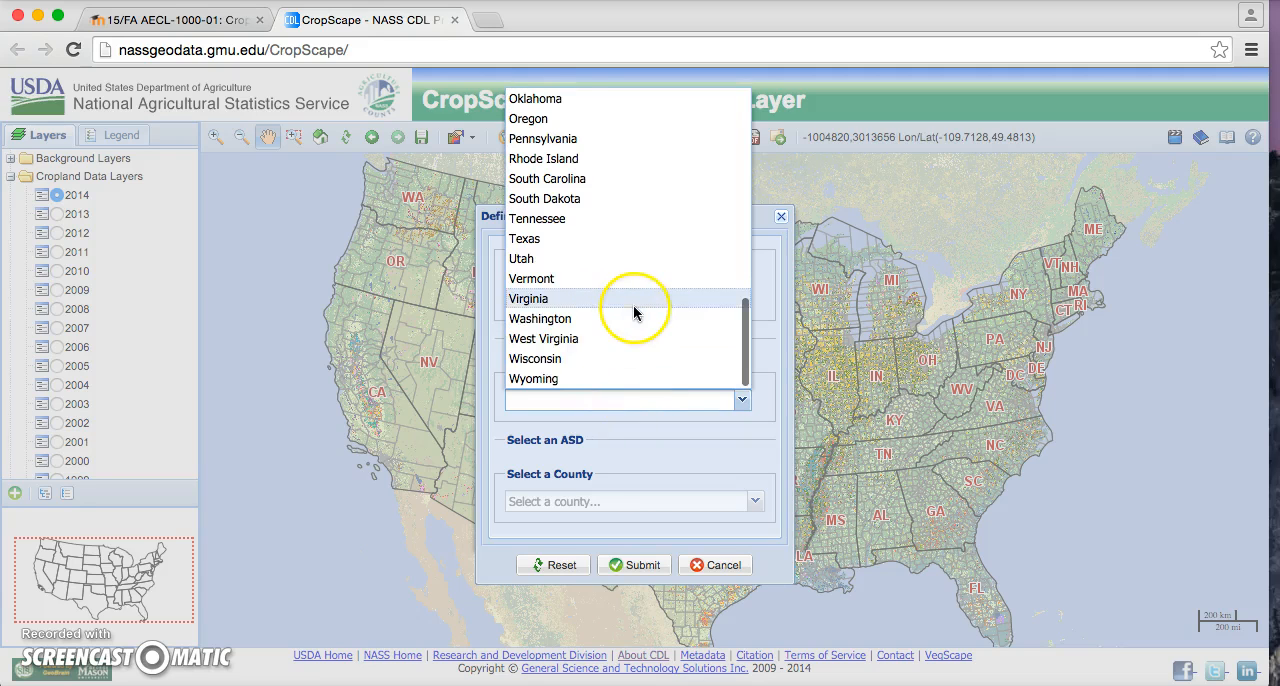
{"action": "left_click", "coordinate": [563, 380]}
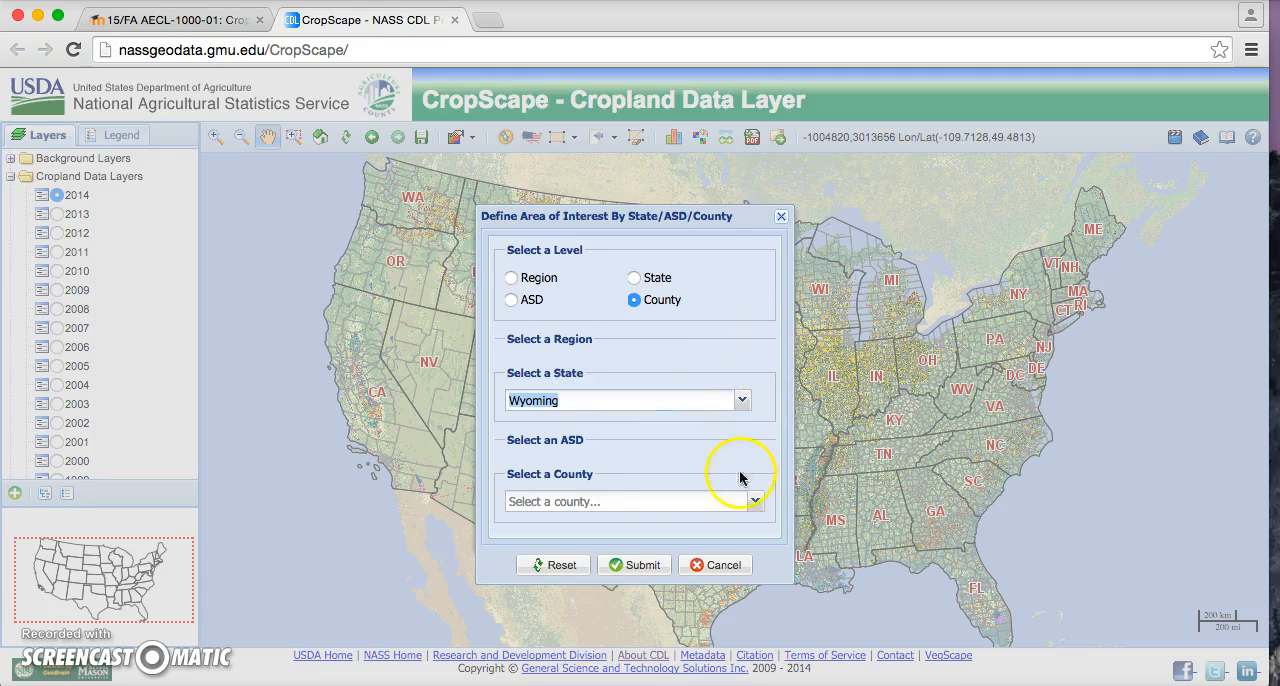
{"action": "left_click", "coordinate": [754, 500]}
{"action": "scroll", "coordinate": [712, 438], "scroll_direction": "down", "scroll_amount": 2}
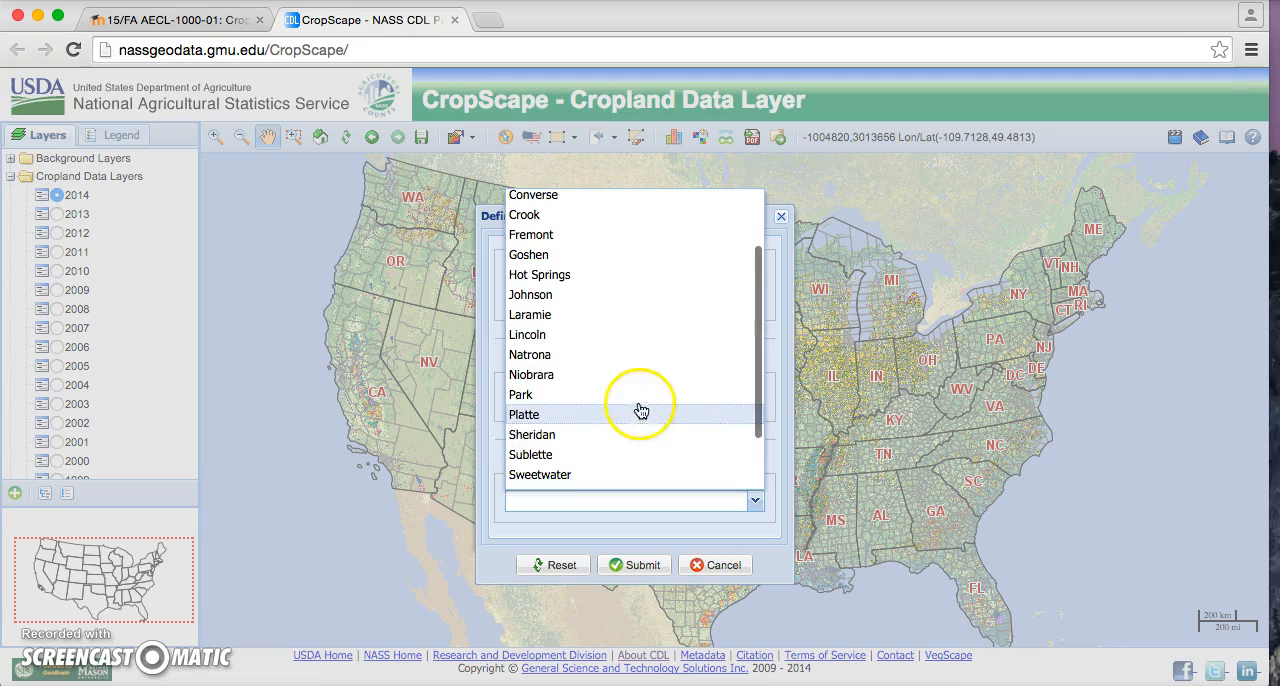
{"action": "left_click", "coordinate": [617, 401]}
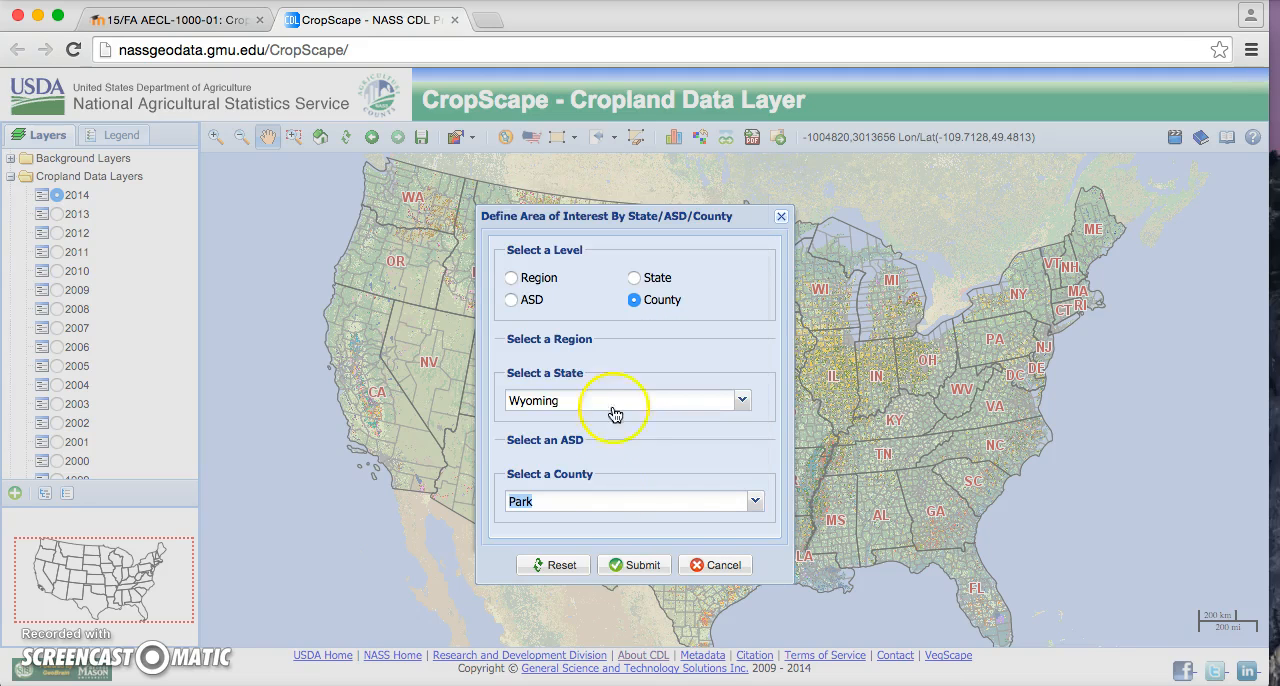
{"action": "left_click", "coordinate": [640, 567]}
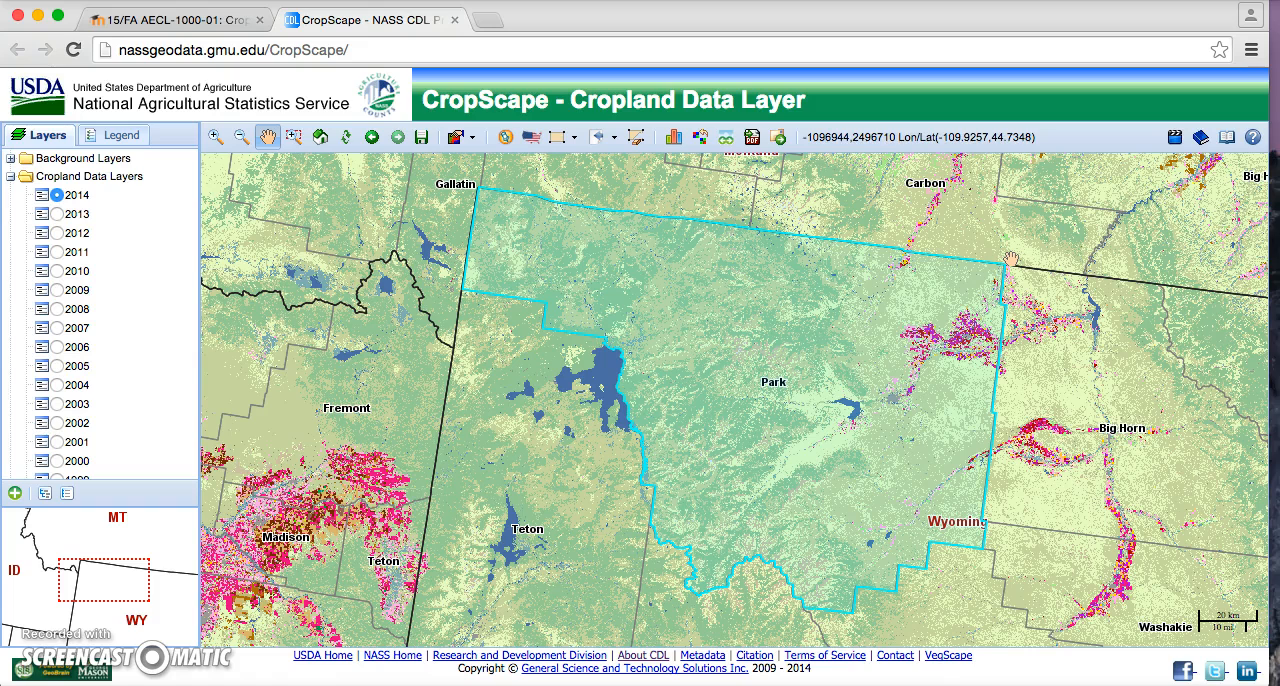
Step: Generate the area of interest statistics for the selected county and enlarge the results window to show more rows
{"action": "left_click", "coordinate": [675, 137]}
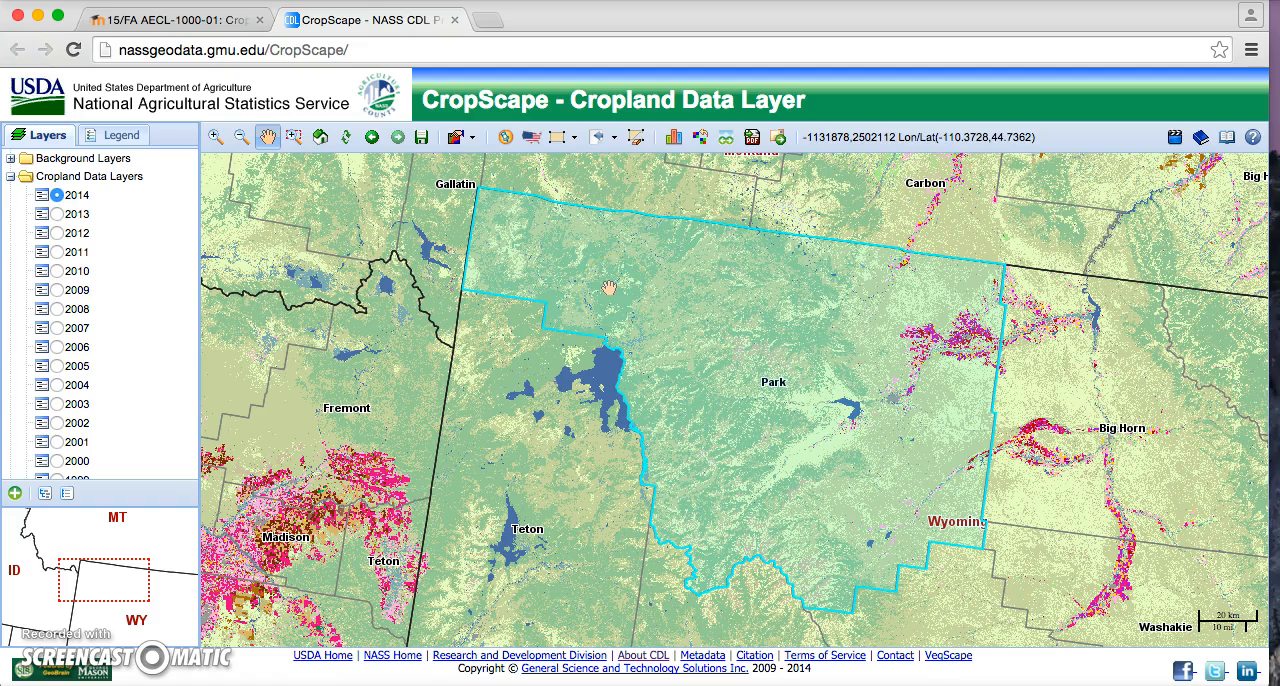
{"action": "left_click", "coordinate": [675, 145]}
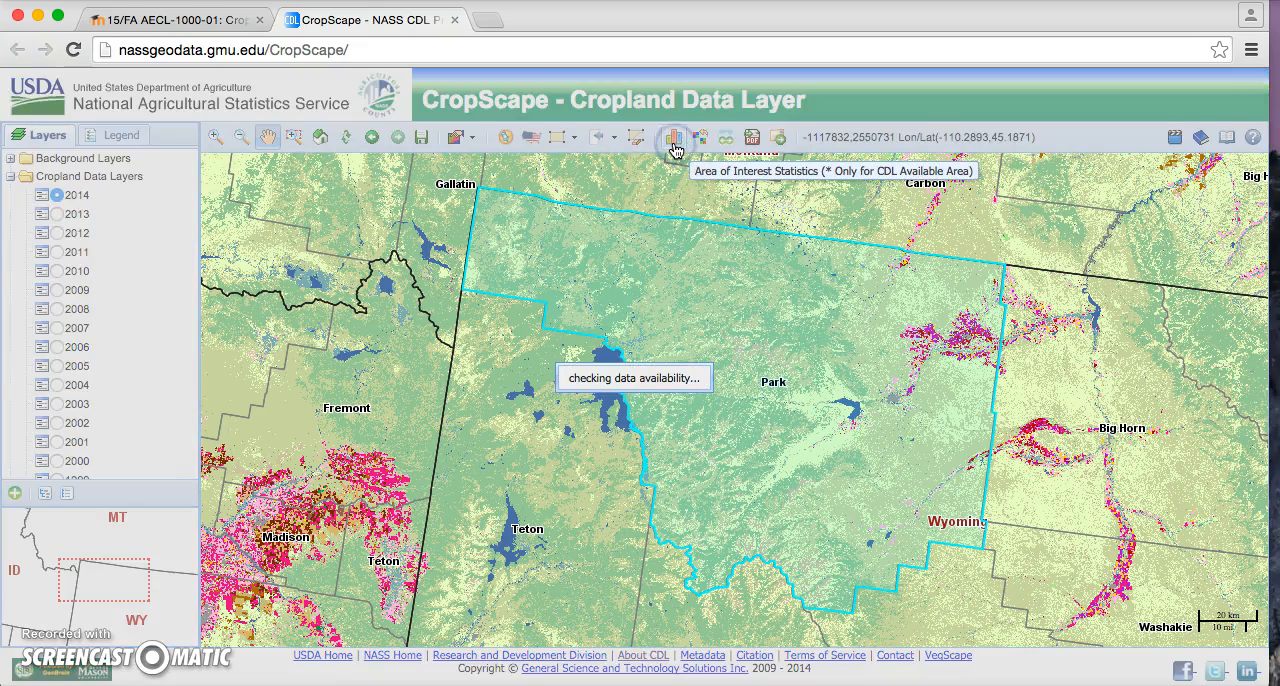
{"action": "left_click", "coordinate": [649, 190]}
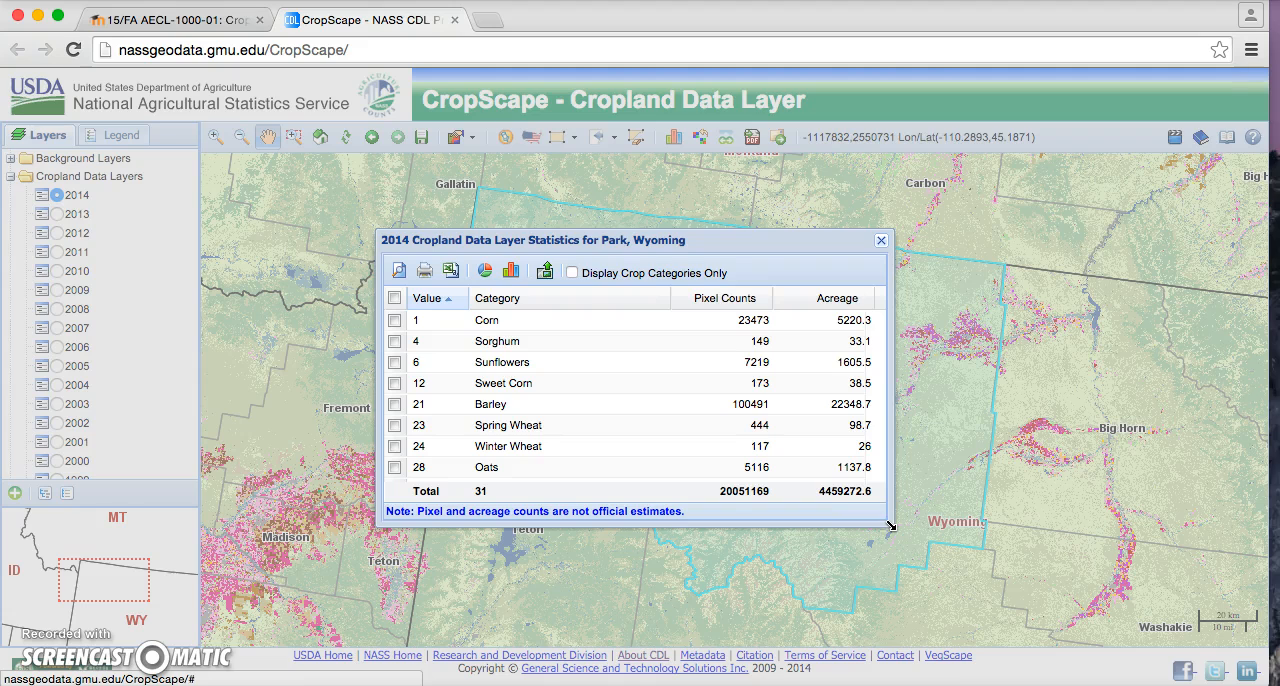
{"action": "left_click_drag", "start_coordinate": [890, 525], "coordinate": [1025, 625]}
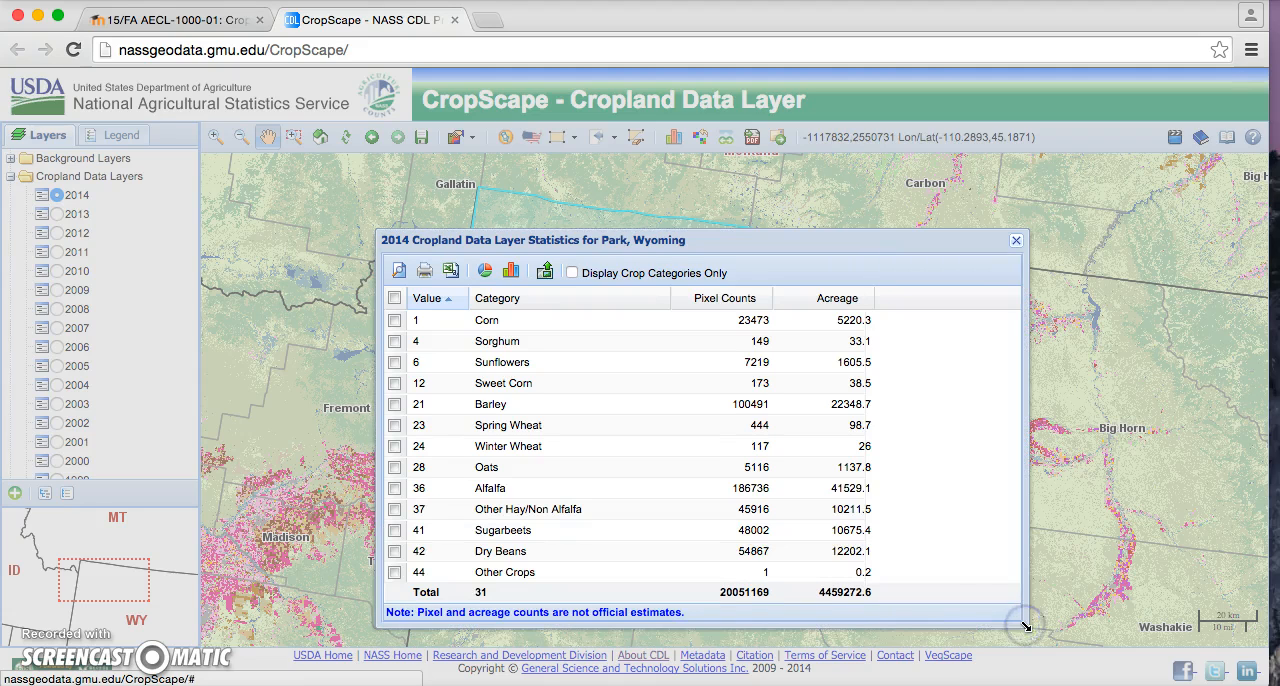
Step: Sort the statistics by acreage in descending order and limit the table to crop categories only
{"action": "left_click", "coordinate": [812, 300]}
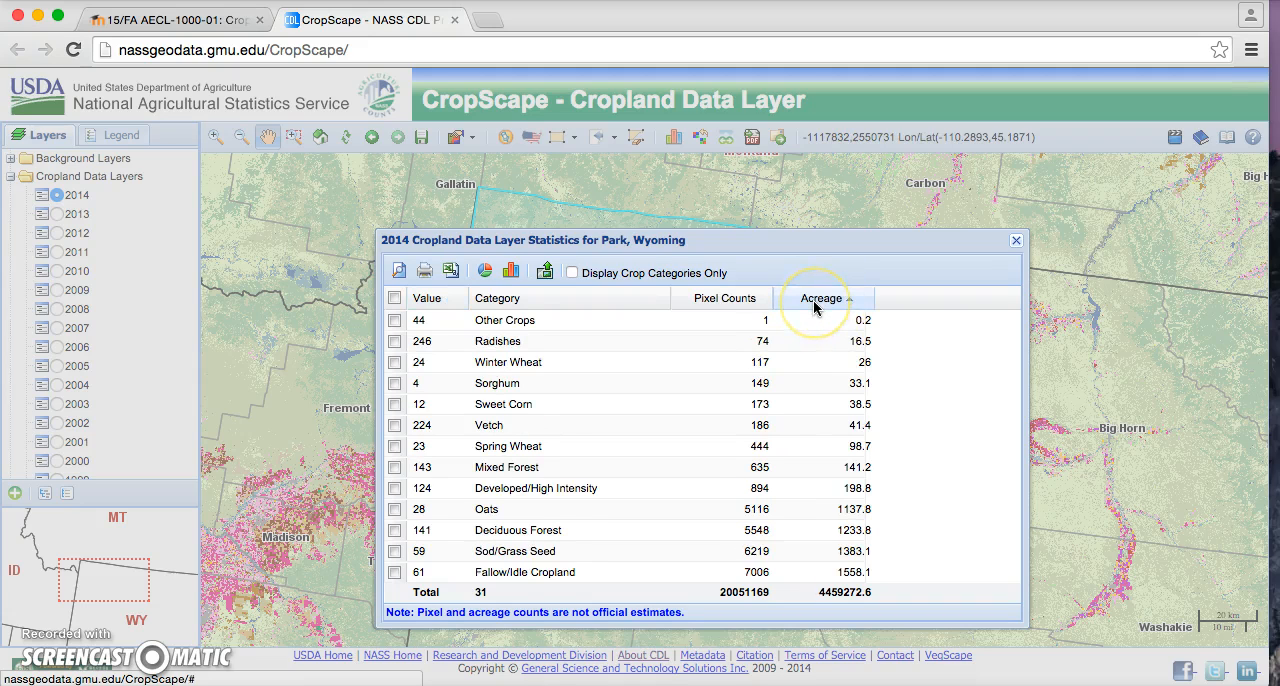
{"action": "left_click", "coordinate": [814, 302]}
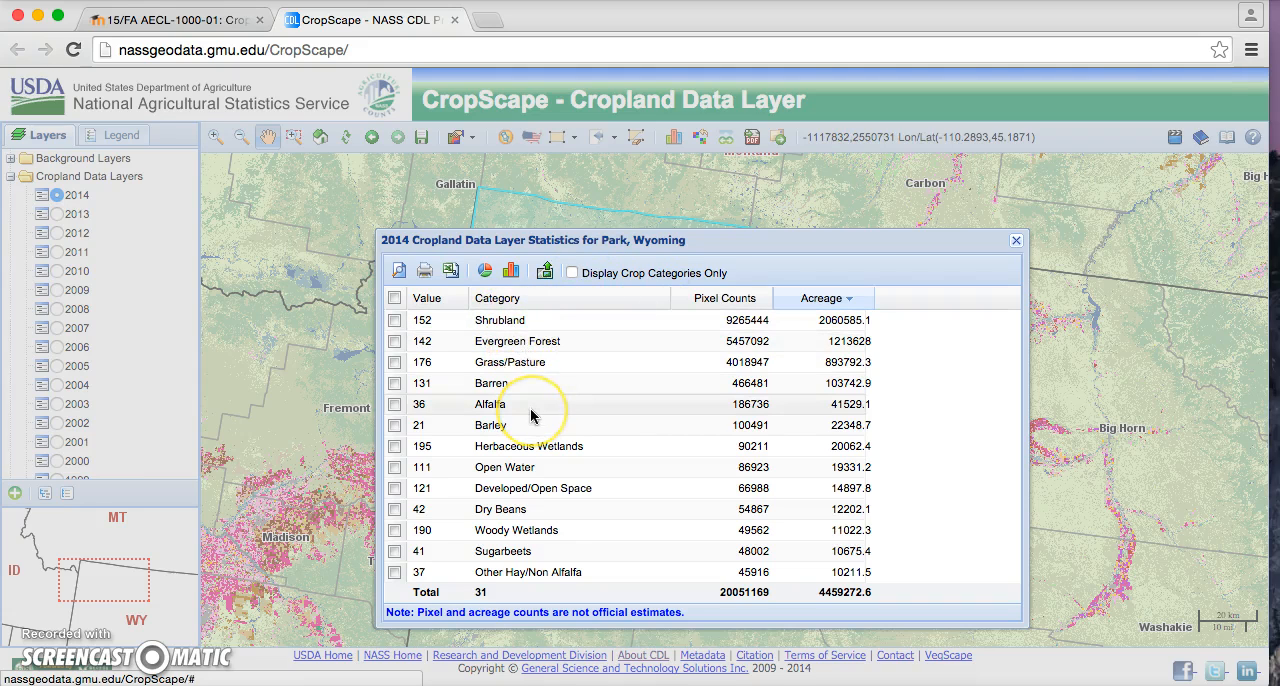
{"action": "left_click", "coordinate": [572, 272]}
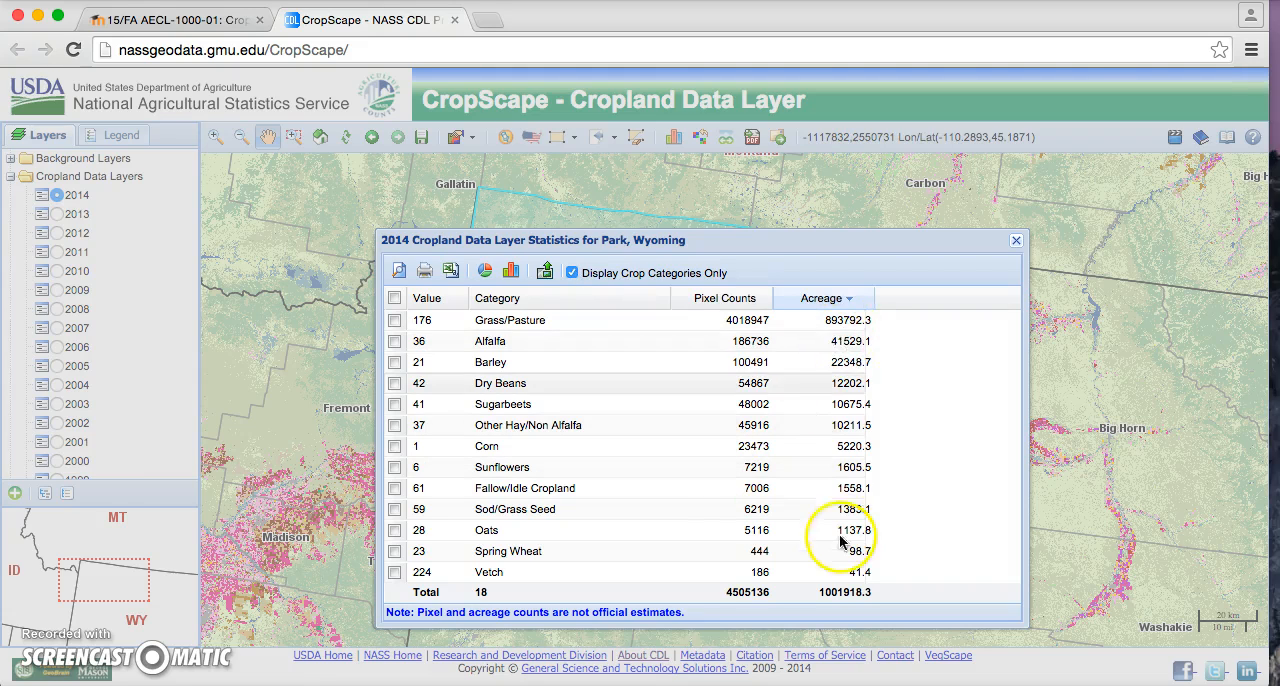
Step: View the crop statistics table on its own page, close that page, and export the table as a .csv file
{"action": "left_click", "coordinate": [399, 271]}
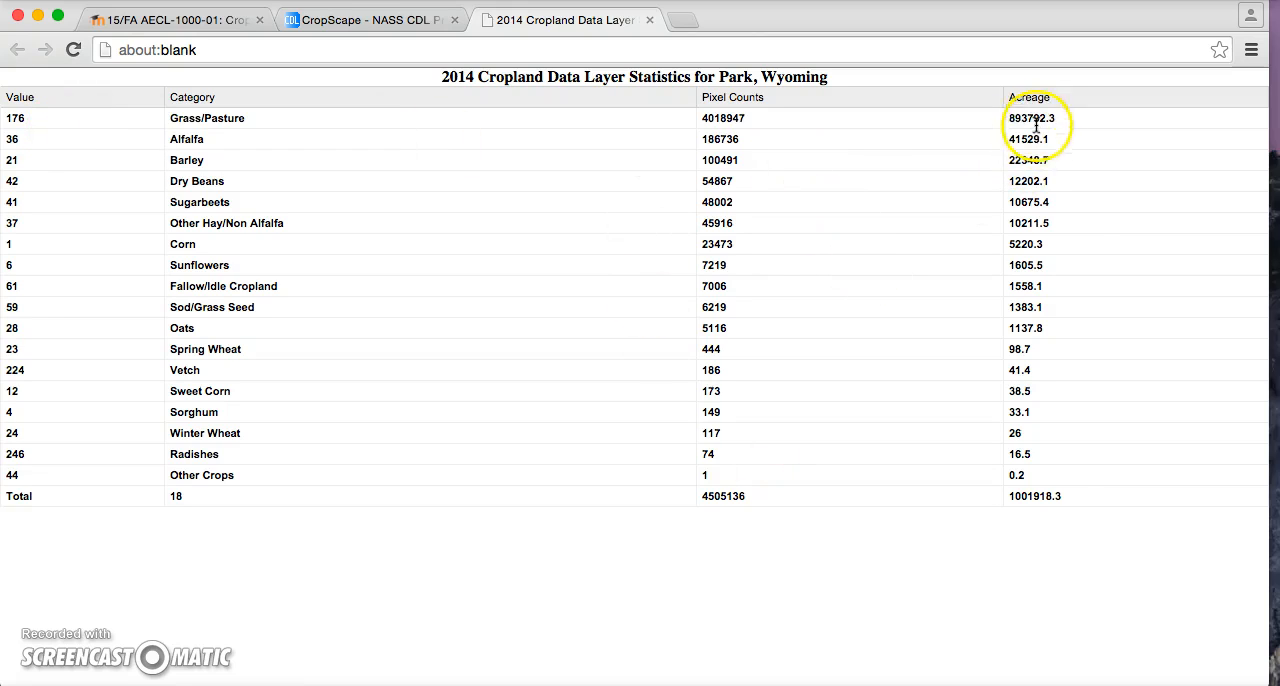
{"action": "left_click", "coordinate": [649, 20]}
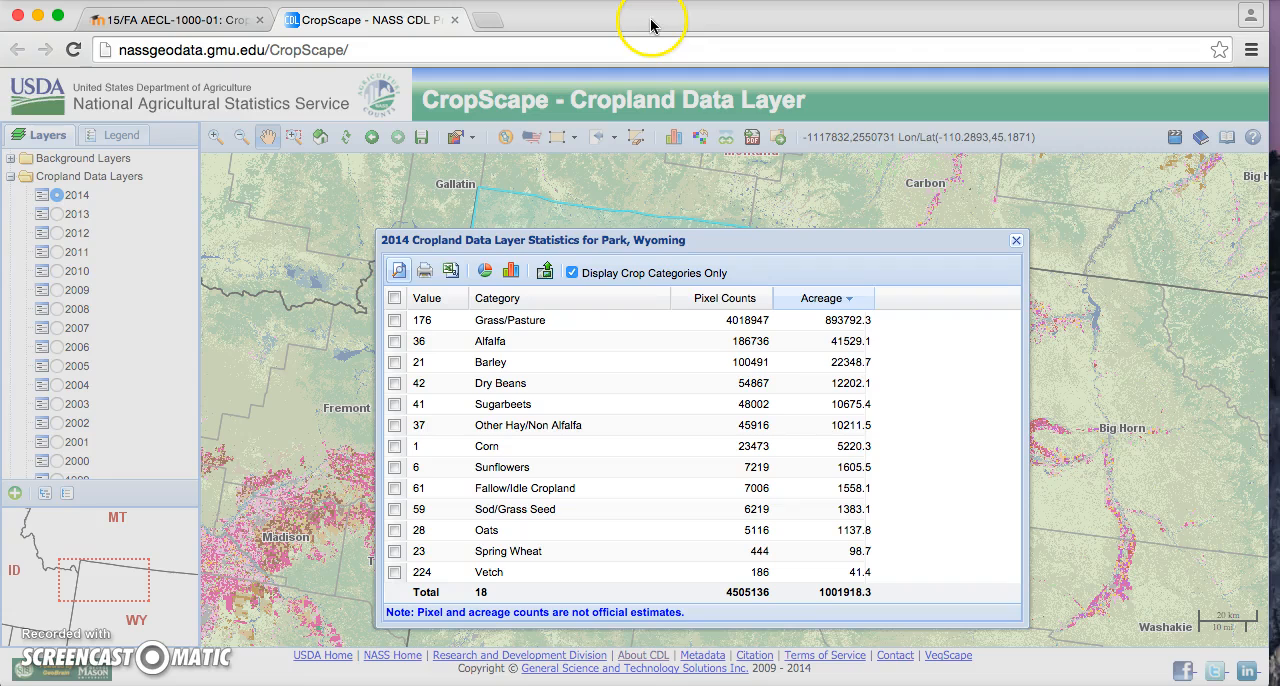
{"action": "left_click", "coordinate": [451, 277]}
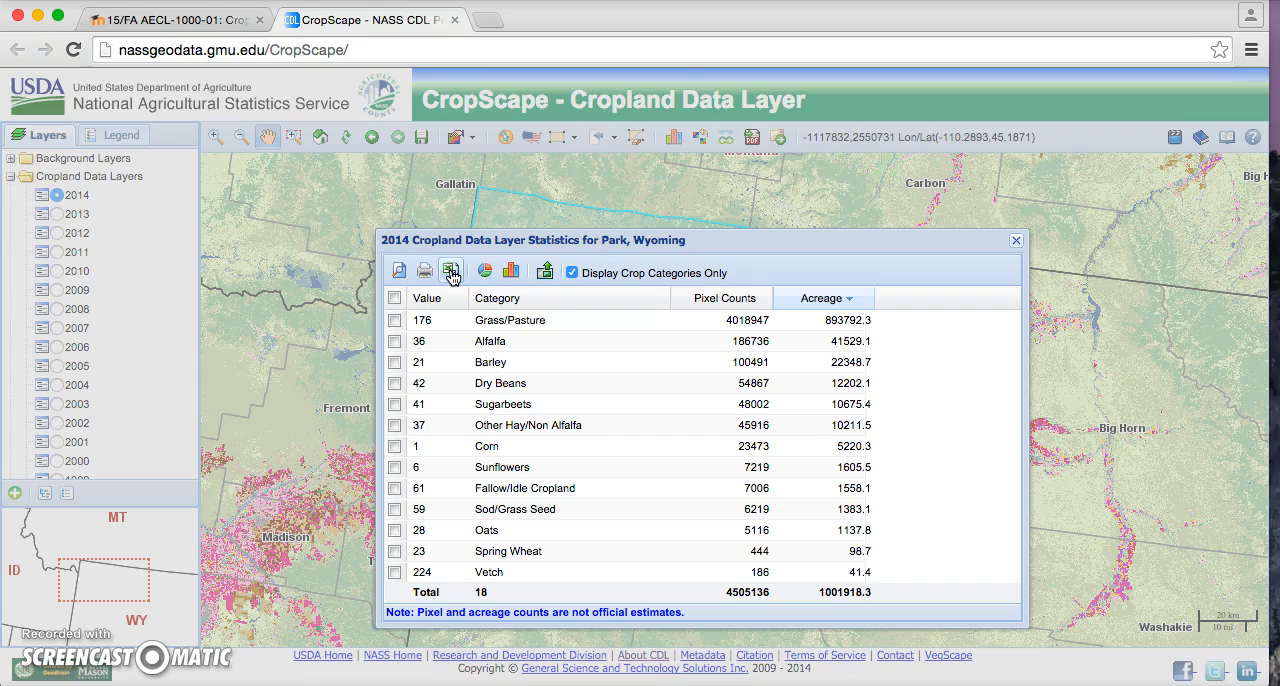
{"action": "left_click", "coordinate": [451, 275]}
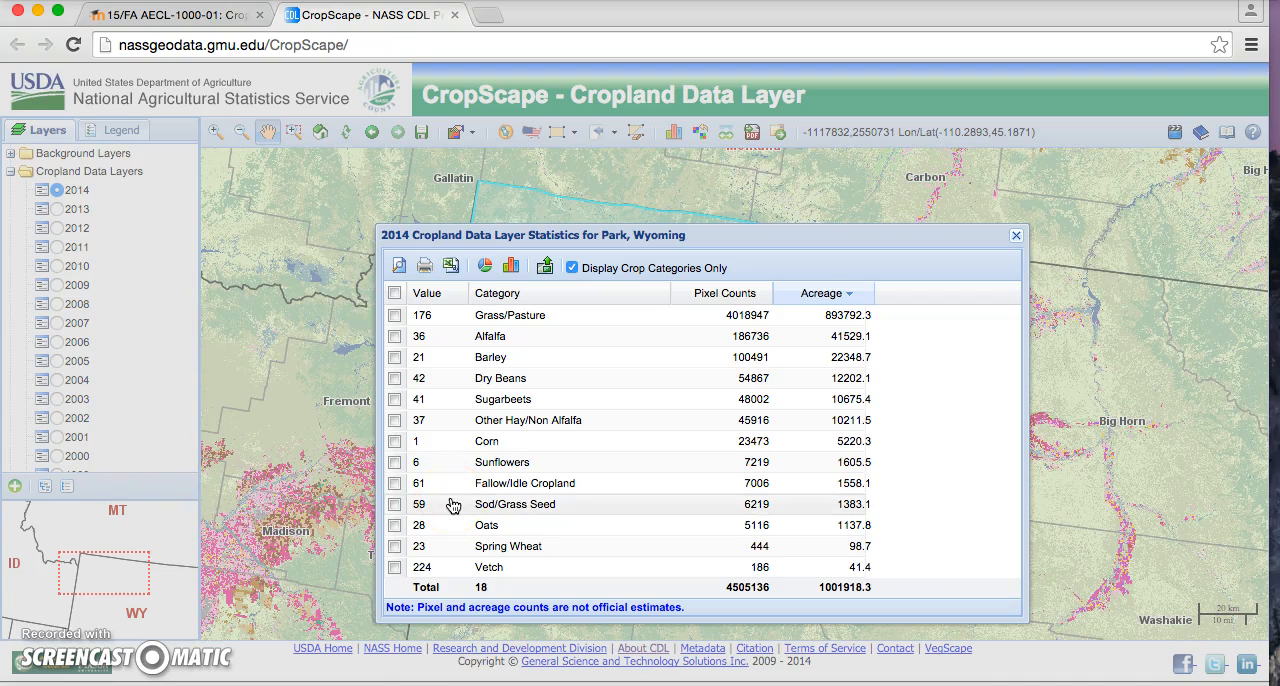
Step: Display the crop acreage as a pie chart, inspect the alfalfa and neighbouring small slices, and close the chart
{"action": "left_click", "coordinate": [486, 268]}
{"action": "left_click", "coordinate": [238, 294]}
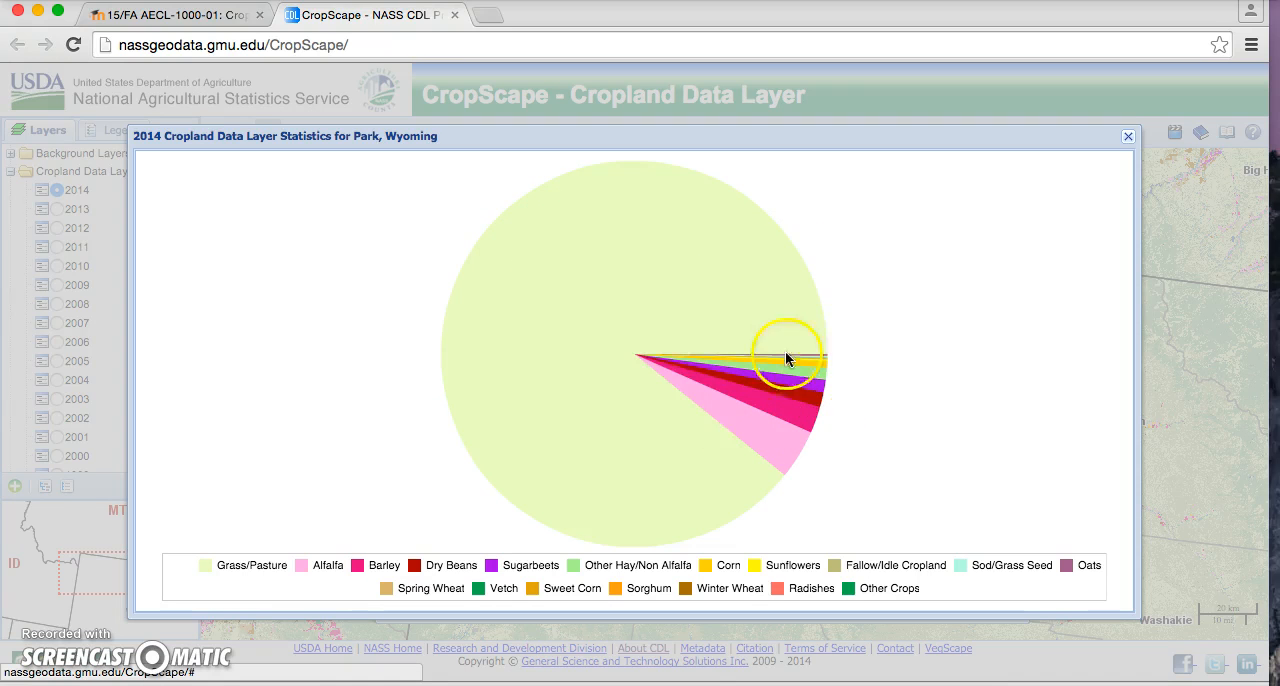
{"action": "mouse_move", "coordinate": [735, 430]}
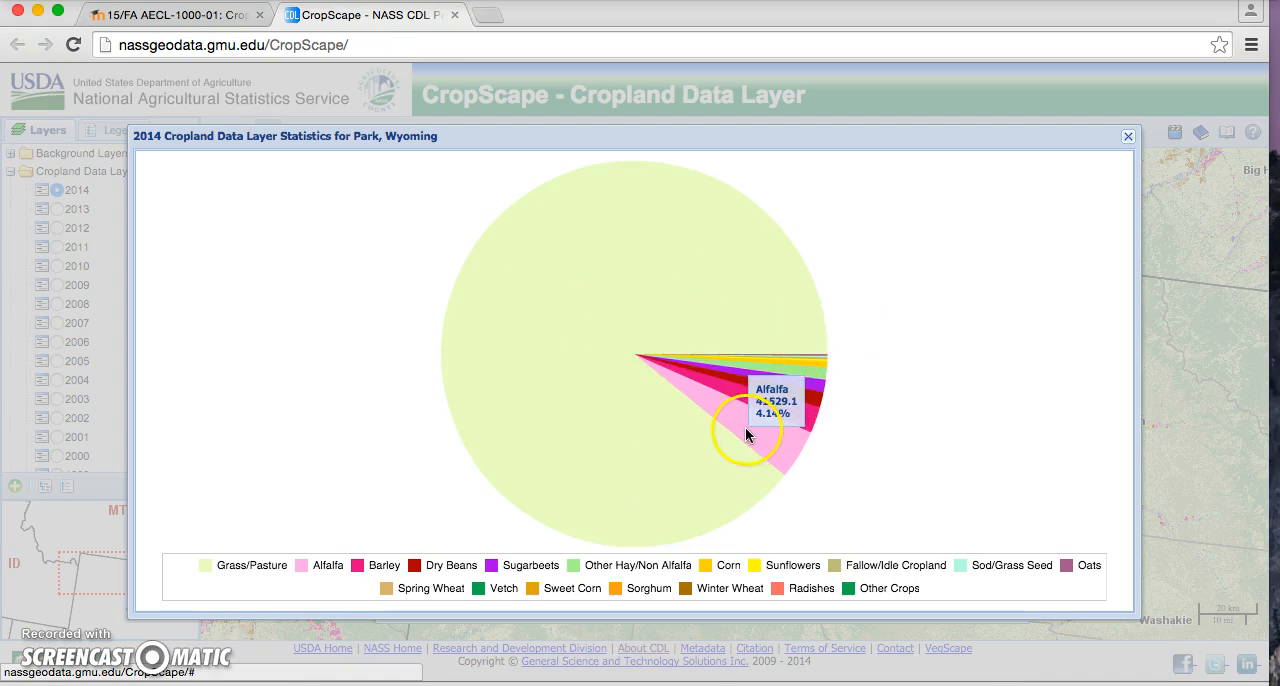
{"action": "mouse_move", "coordinate": [784, 416]}
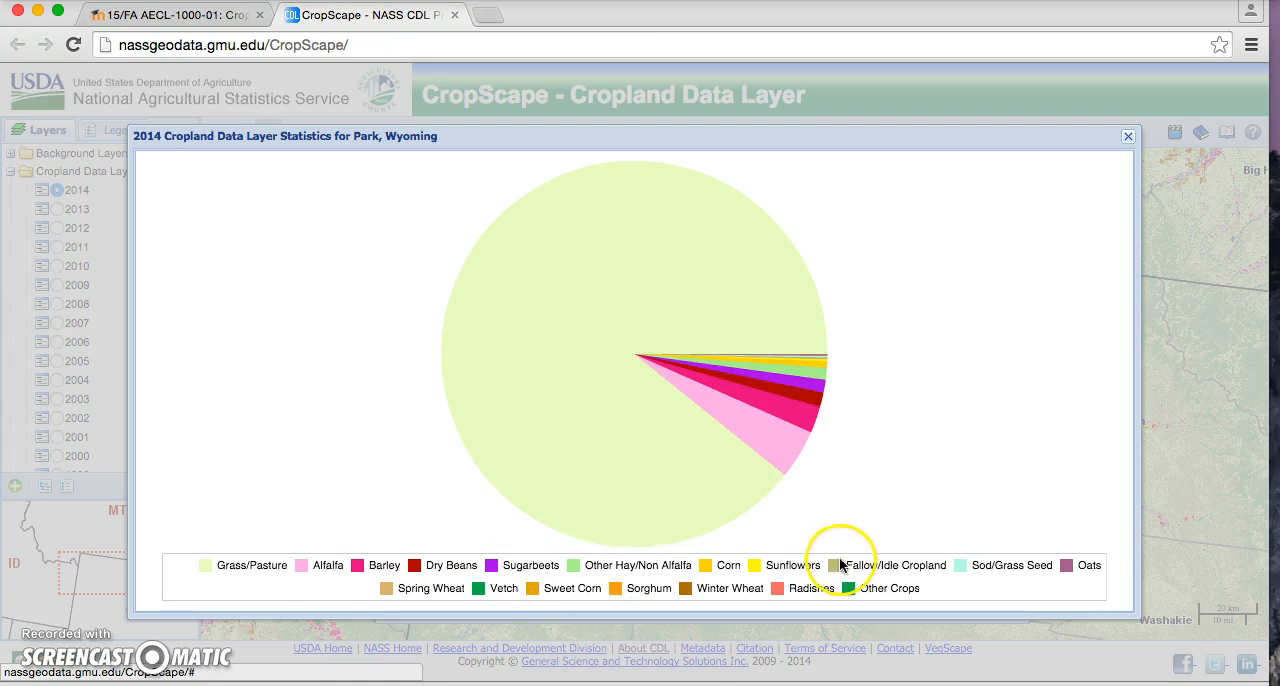
{"action": "left_click", "coordinate": [1129, 137]}
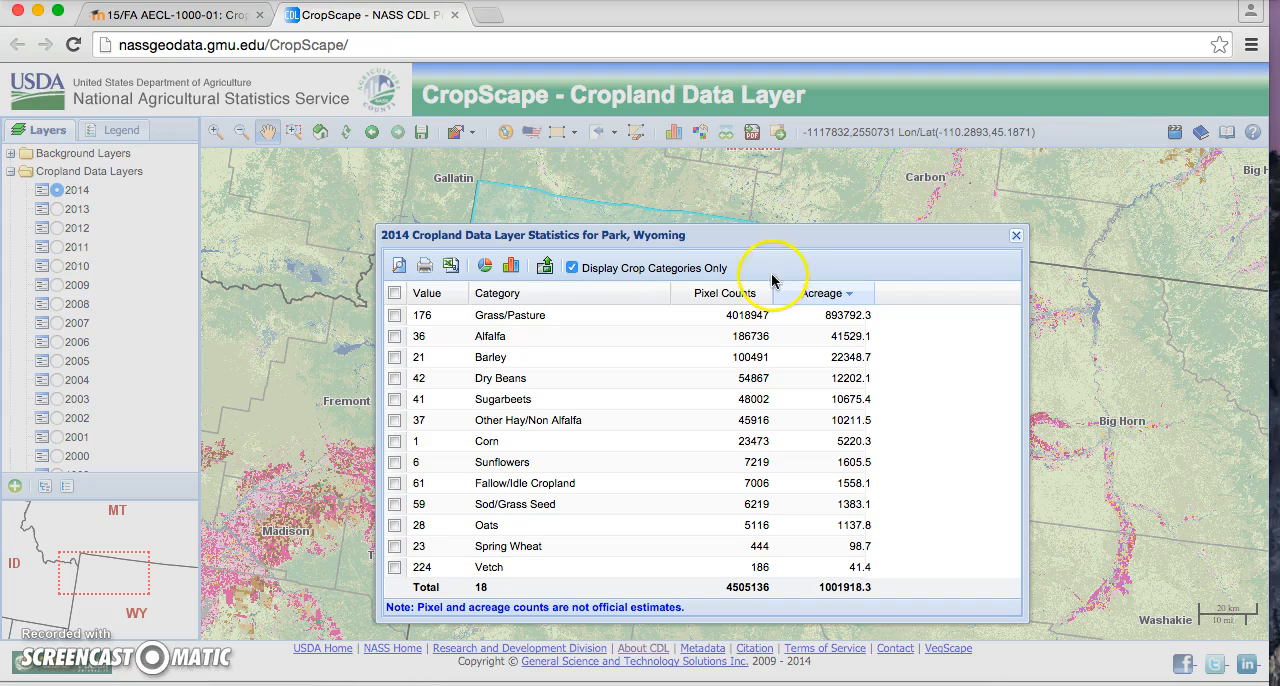
Step: Display the acreage of all crop categories as a bar chart, inspect the Grass/Pasture bar, and close the chart
{"action": "left_click", "coordinate": [513, 268]}
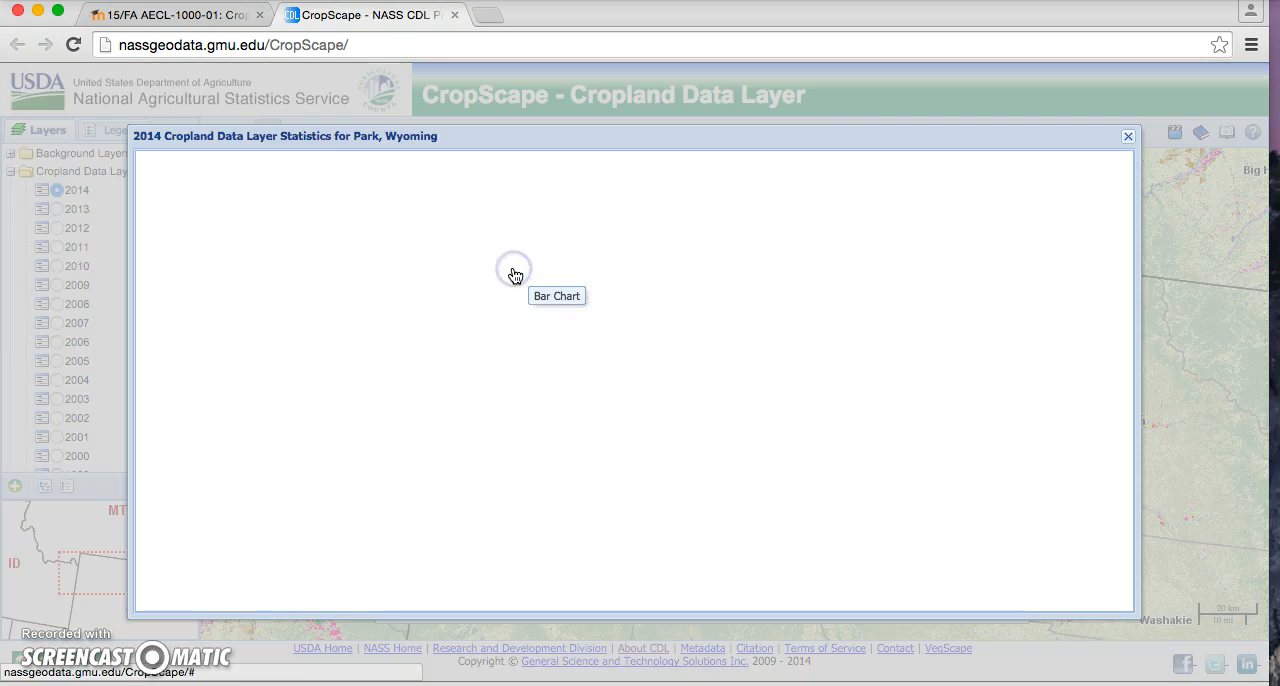
{"action": "mouse_move", "coordinate": [221, 281]}
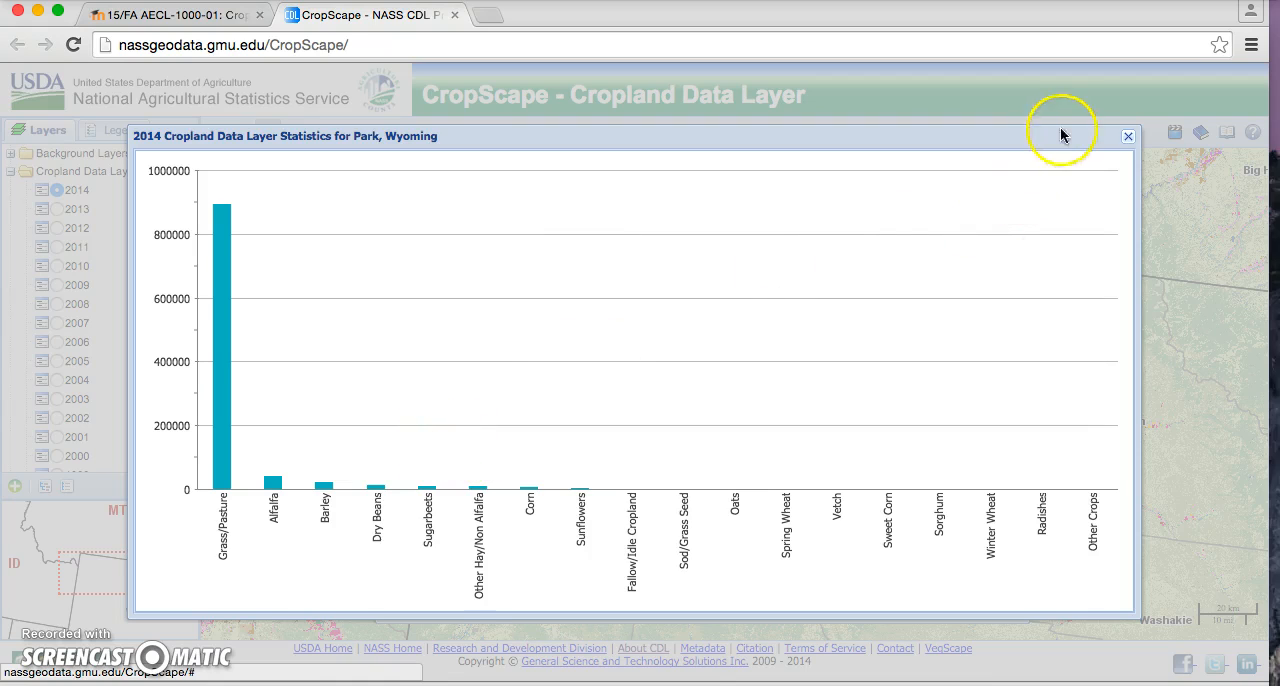
{"action": "left_click", "coordinate": [1128, 136]}
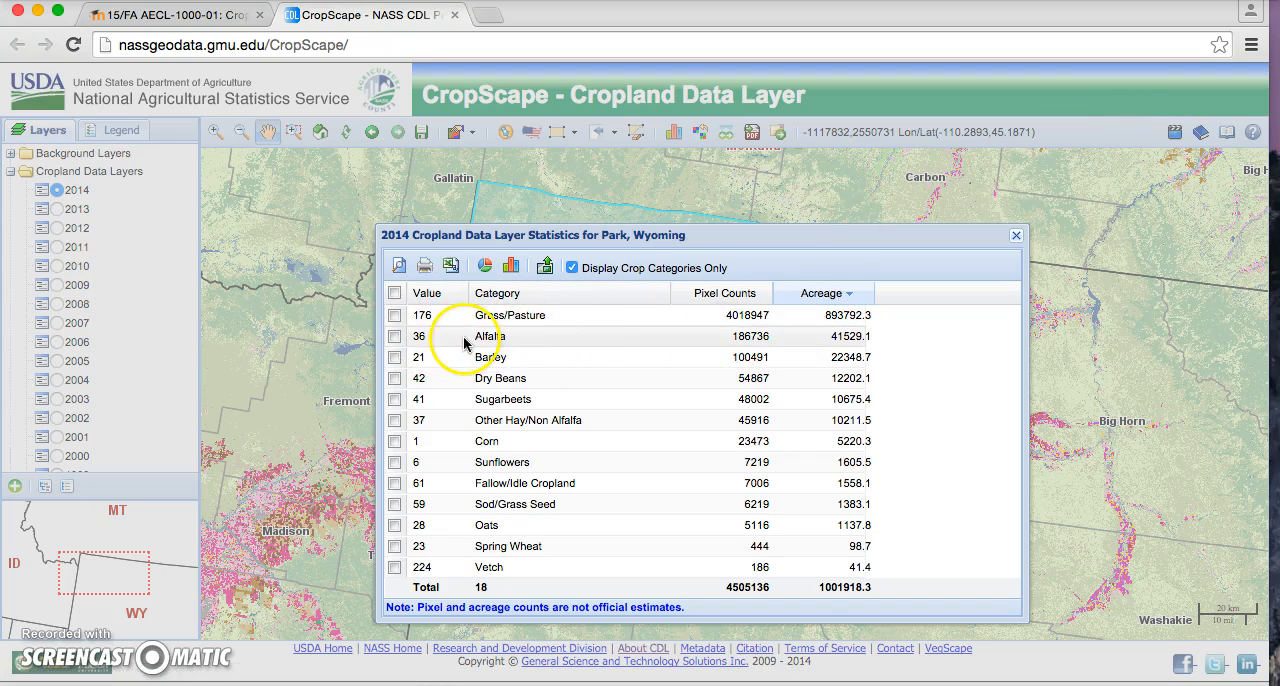
Step: Select Alfalfa, Barley, Dry Beans, Sugarbeets and Other Hay/Non Alfalfa, and check the bar chart with these crops selected
{"action": "left_click", "coordinate": [394, 337]}
{"action": "left_click", "coordinate": [394, 357]}
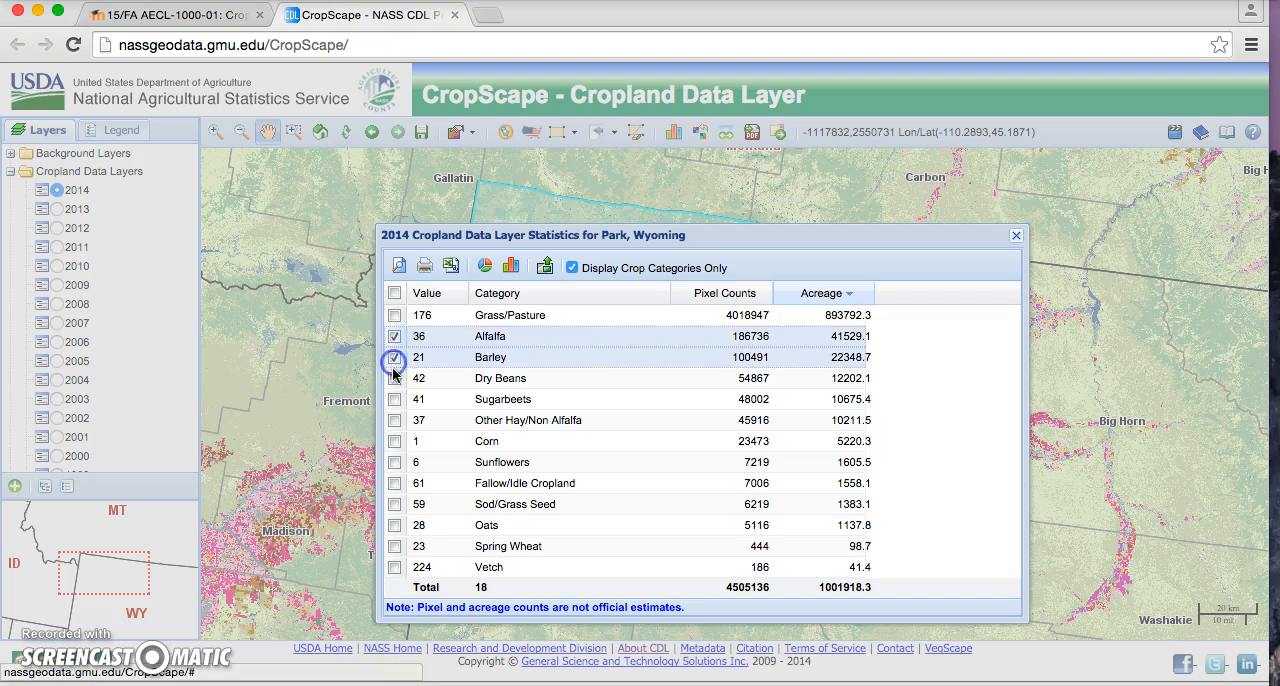
{"action": "left_click", "coordinate": [394, 378]}
{"action": "left_click", "coordinate": [394, 399]}
{"action": "left_click", "coordinate": [394, 420]}
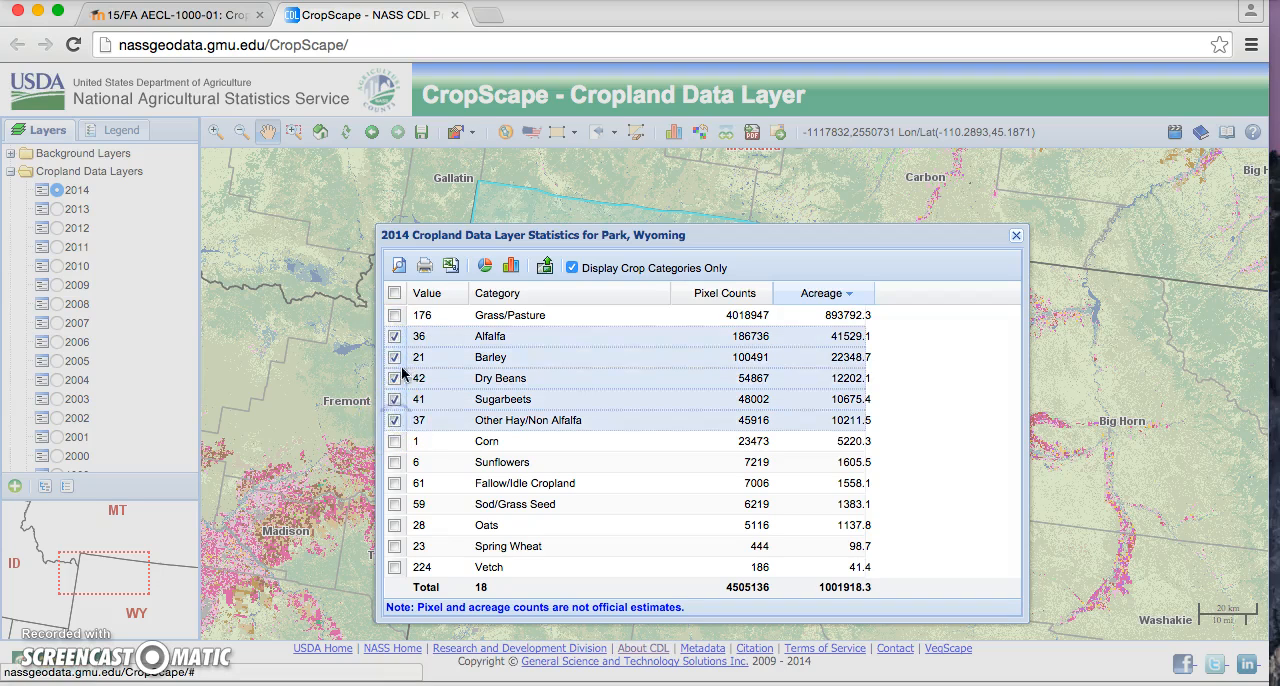
{"action": "left_click", "coordinate": [512, 265]}
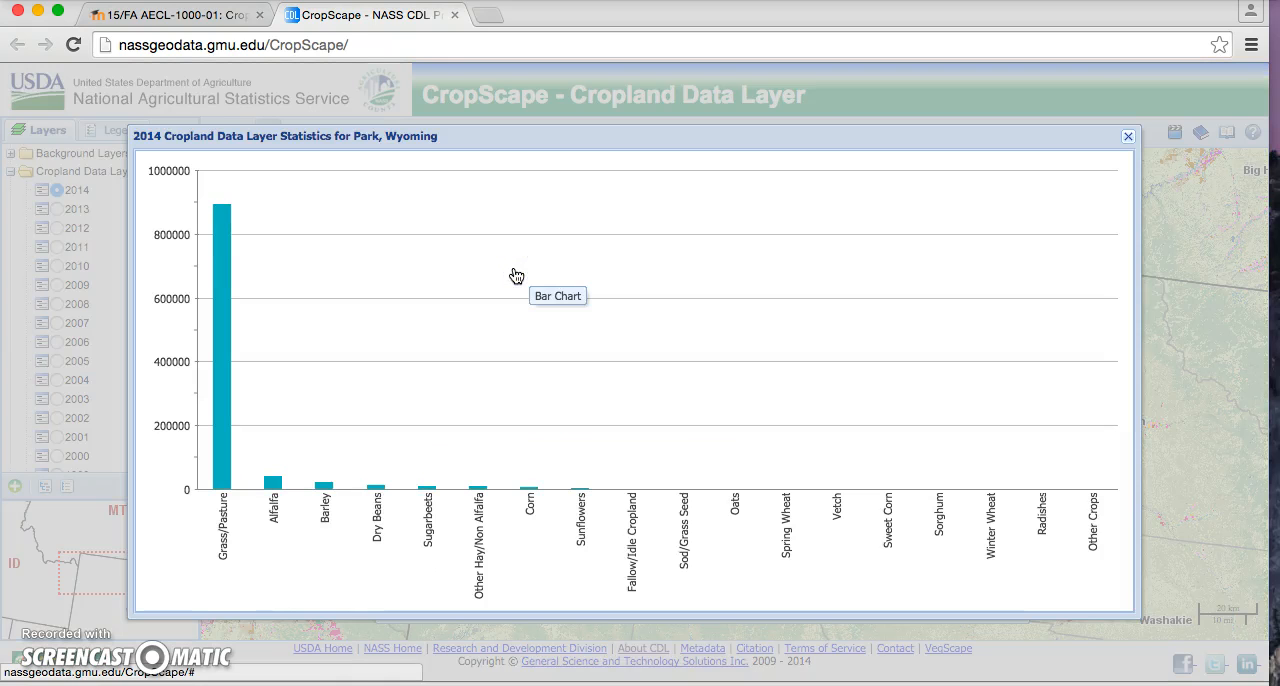
{"action": "left_click", "coordinate": [1126, 140]}
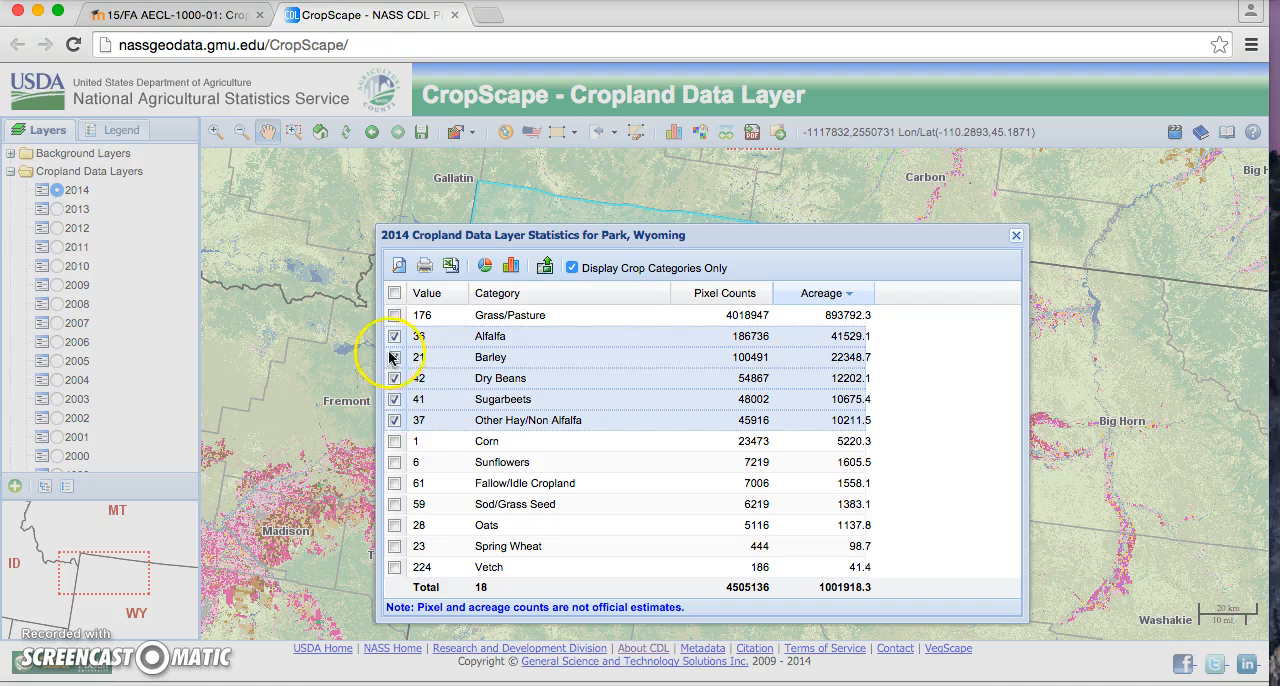
Step: Export the selected crops for mapping and download the previewed data
{"action": "left_click", "coordinate": [541, 268]}
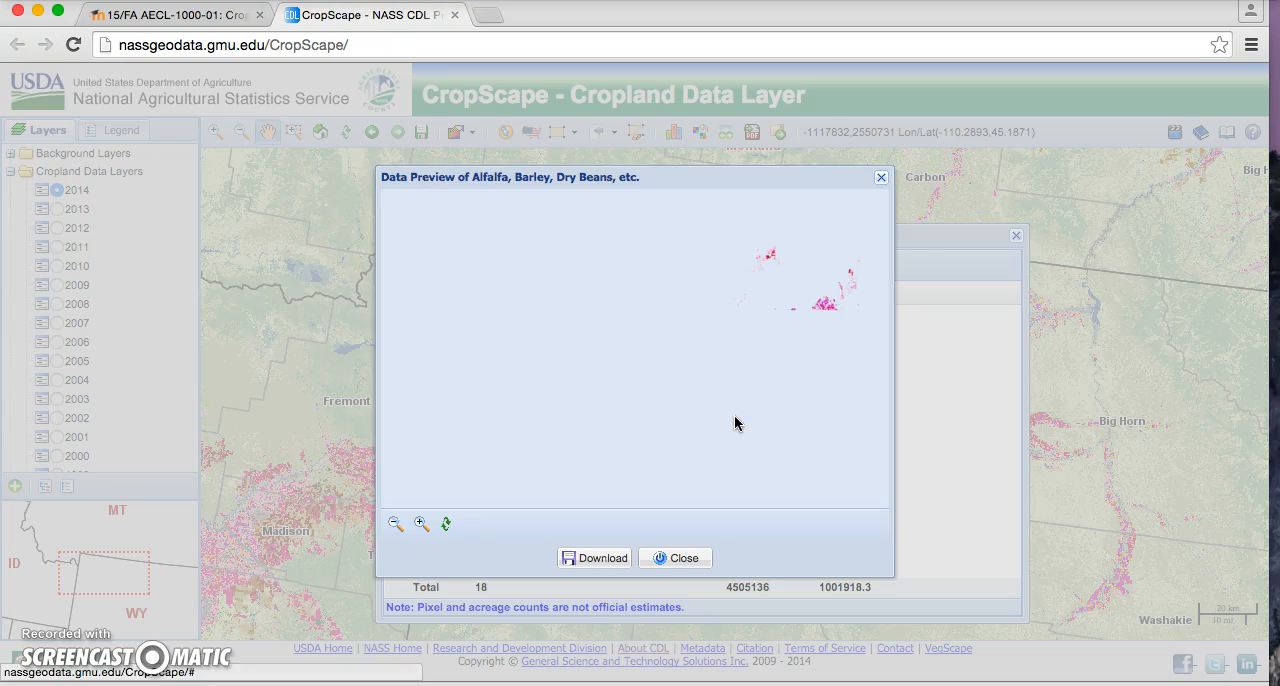
{"action": "left_click", "coordinate": [780, 367]}
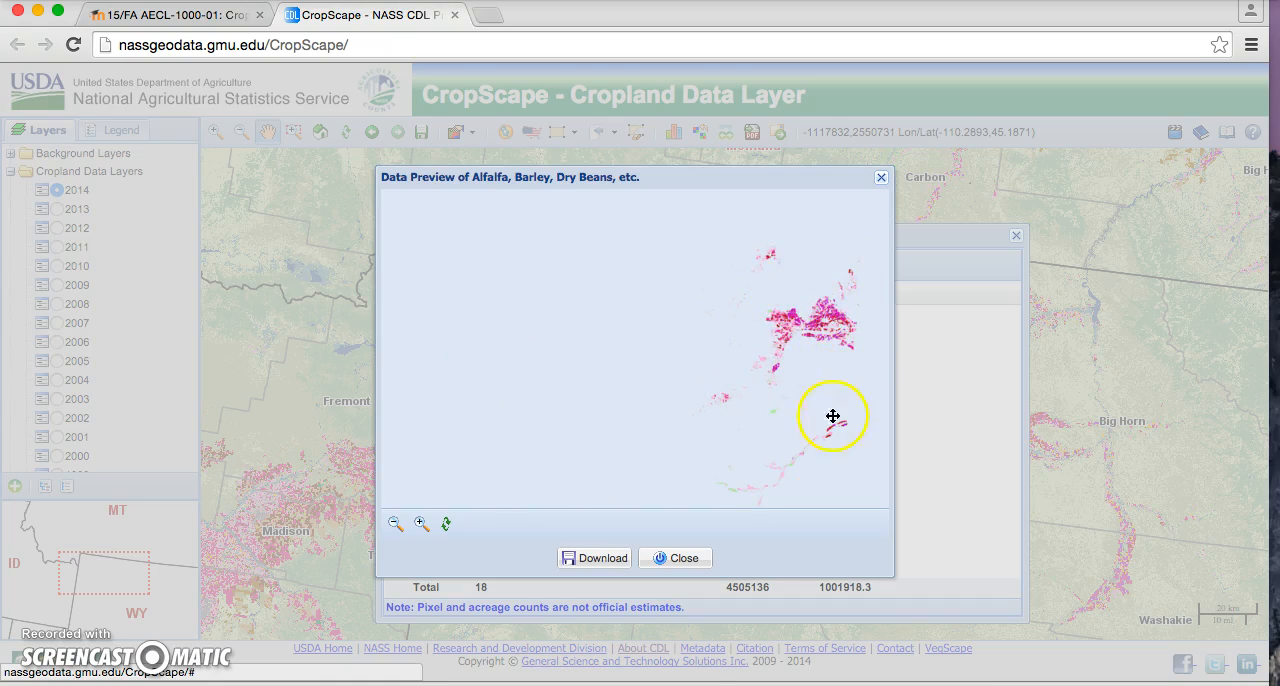
{"action": "left_click", "coordinate": [610, 562]}
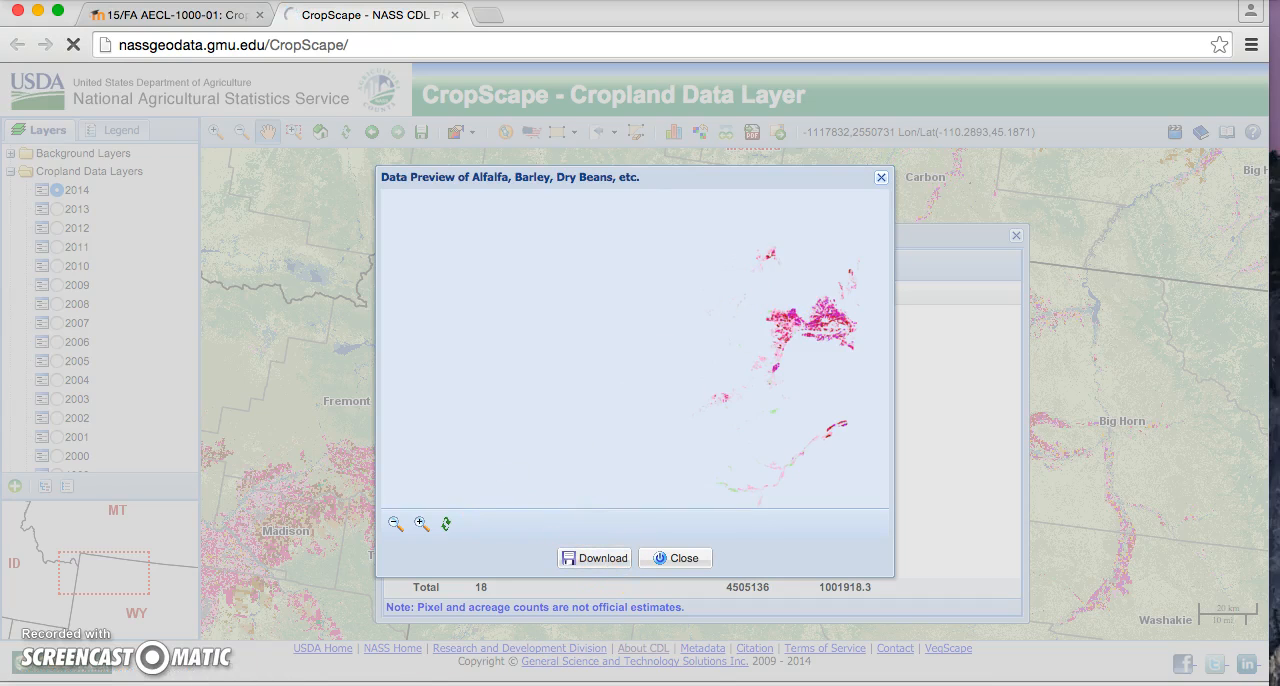
{"action": "left_click", "coordinate": [595, 561]}
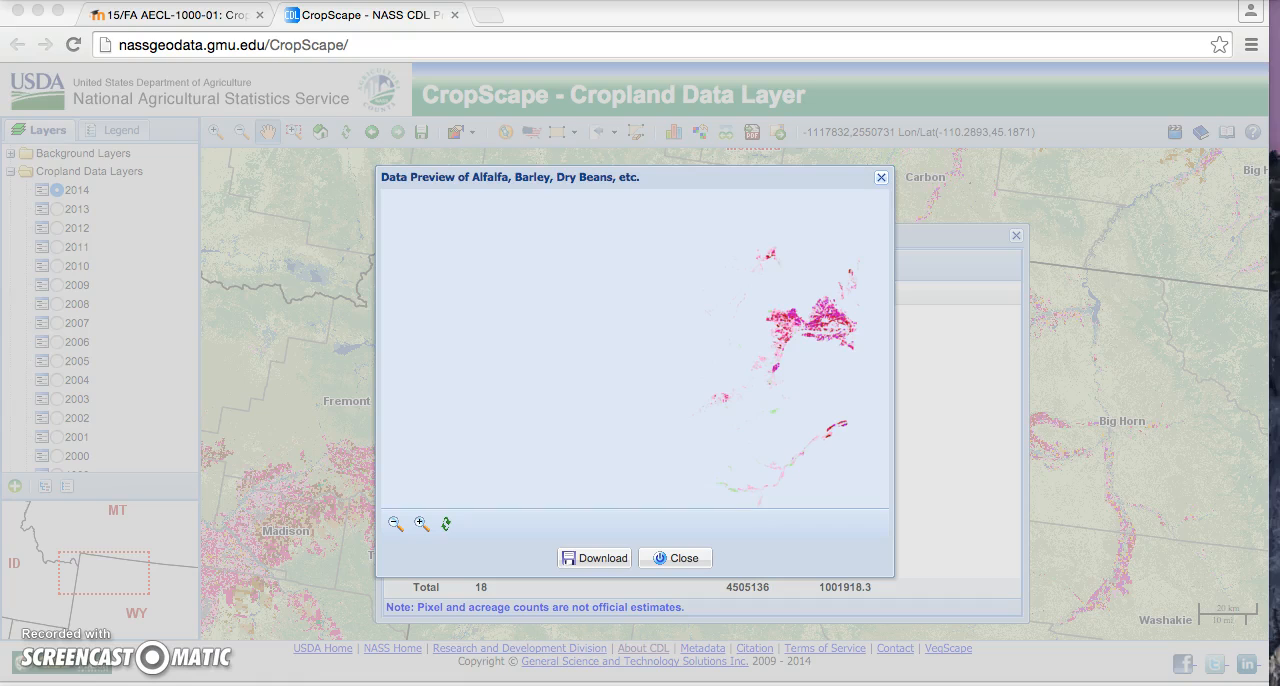
Step: Close the data preview and the 2014 statistics window for Park, Wyoming
{"action": "left_click", "coordinate": [748, 381]}
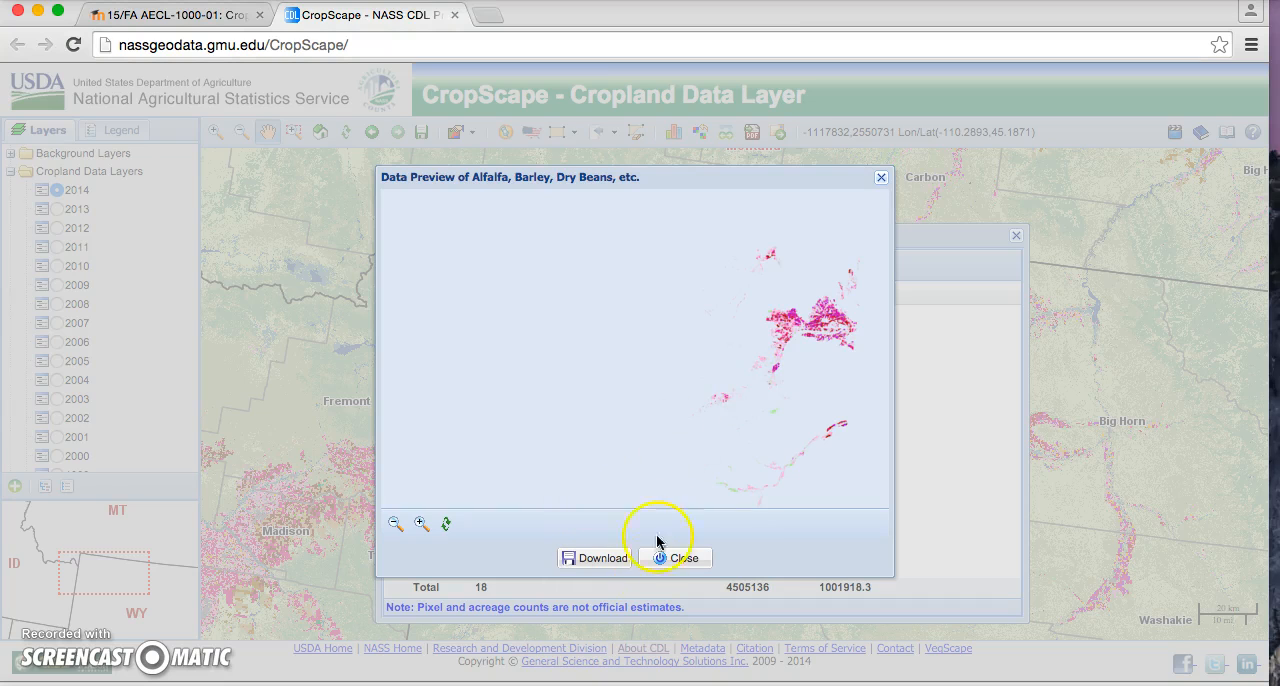
{"action": "left_click", "coordinate": [600, 566]}
{"action": "left_click", "coordinate": [672, 558]}
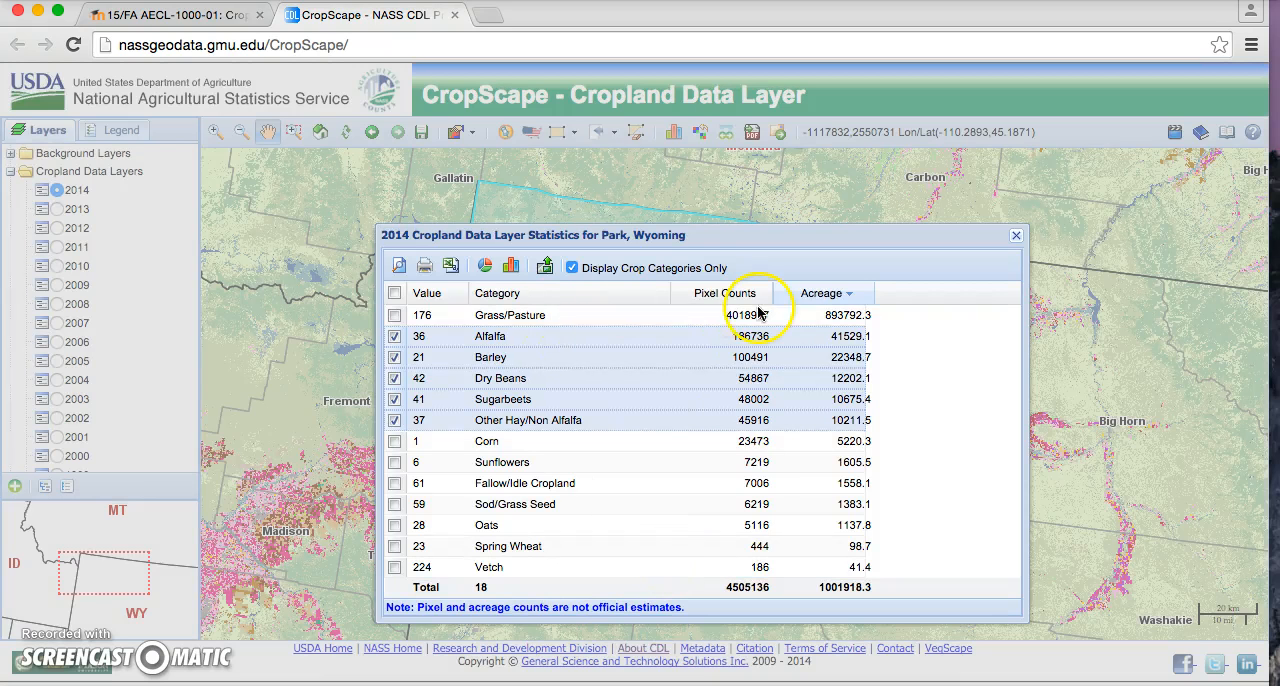
{"action": "left_click", "coordinate": [1016, 236]}
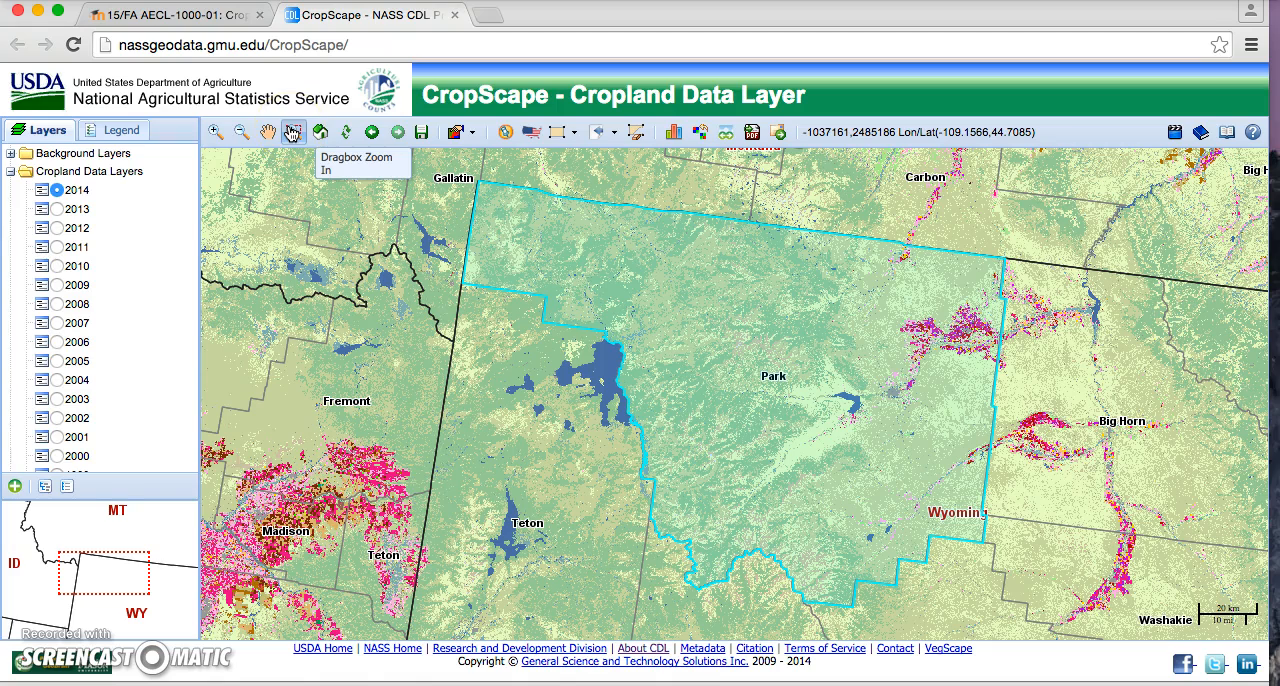
Step: Clear the Park County area of interest from the map
{"action": "left_click", "coordinate": [292, 133]}
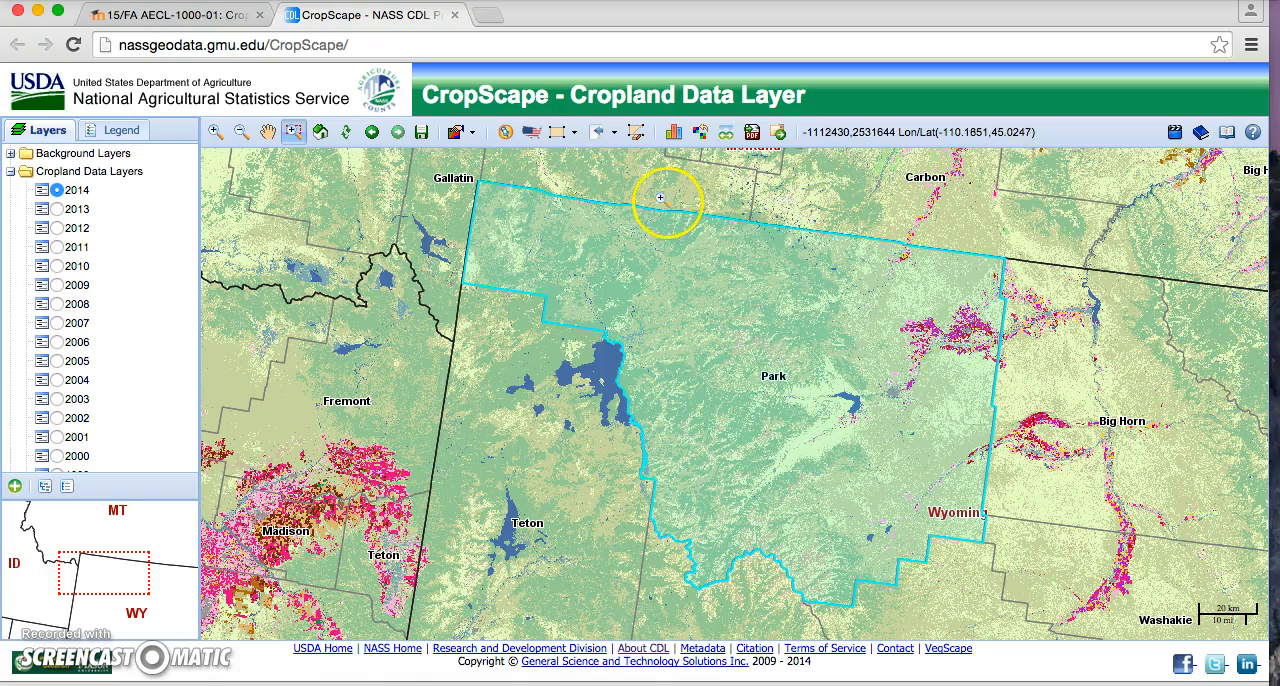
{"action": "left_click", "coordinate": [635, 138]}
{"action": "left_click", "coordinate": [593, 394]}
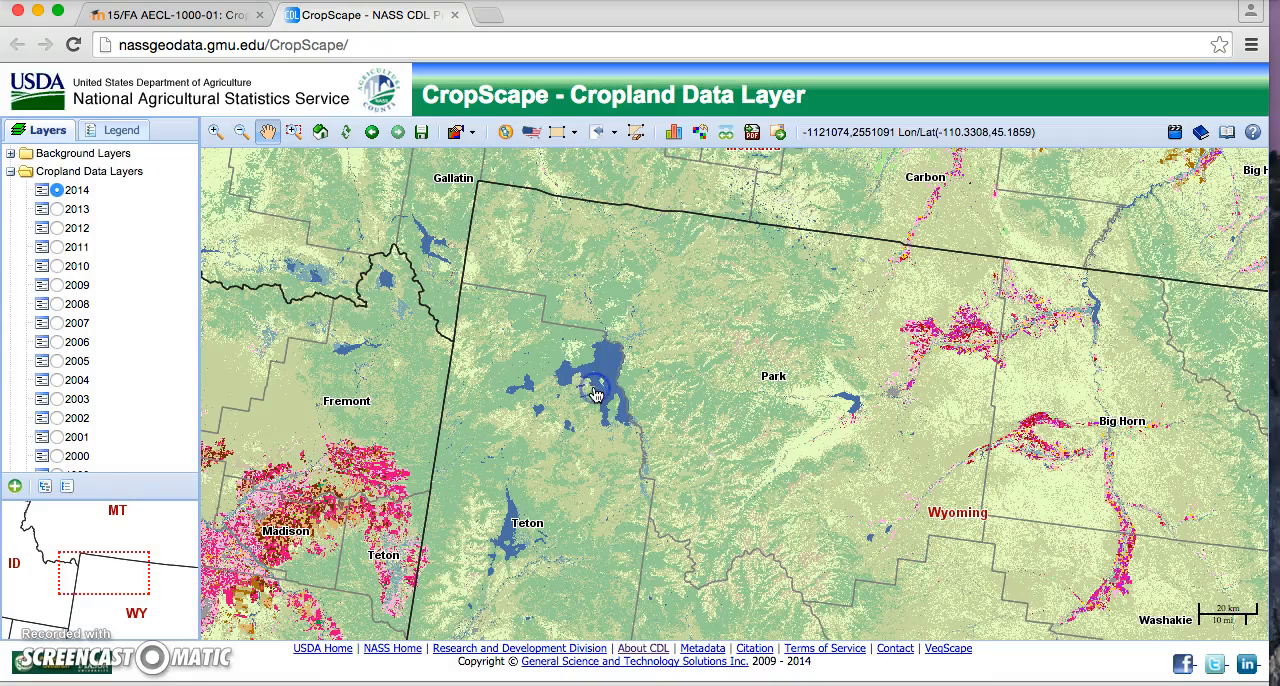
Step: Zoom in on the cropland in northeastern Park County, close enough to tell individual fields apart
{"action": "left_click", "coordinate": [293, 132]}
{"action": "left_click_drag", "start_coordinate": [920, 299], "coordinate": [985, 375]}
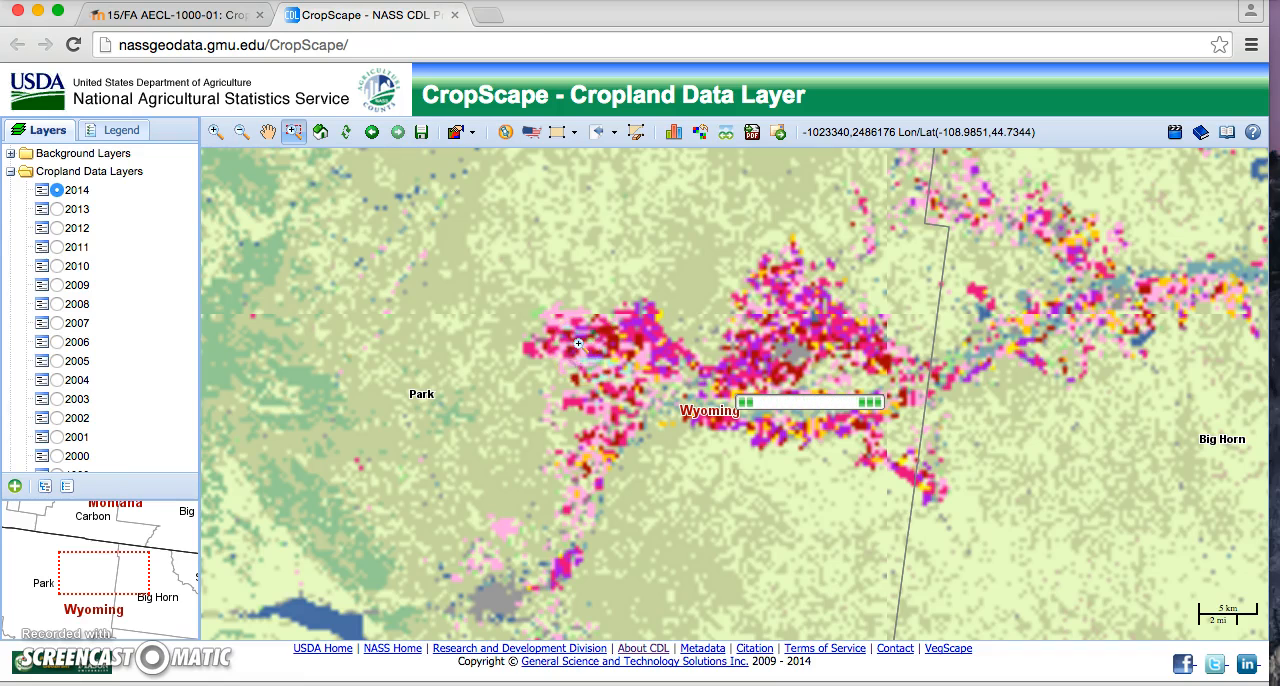
{"action": "left_click", "coordinate": [580, 345]}
{"action": "left_click", "coordinate": [730, 379]}
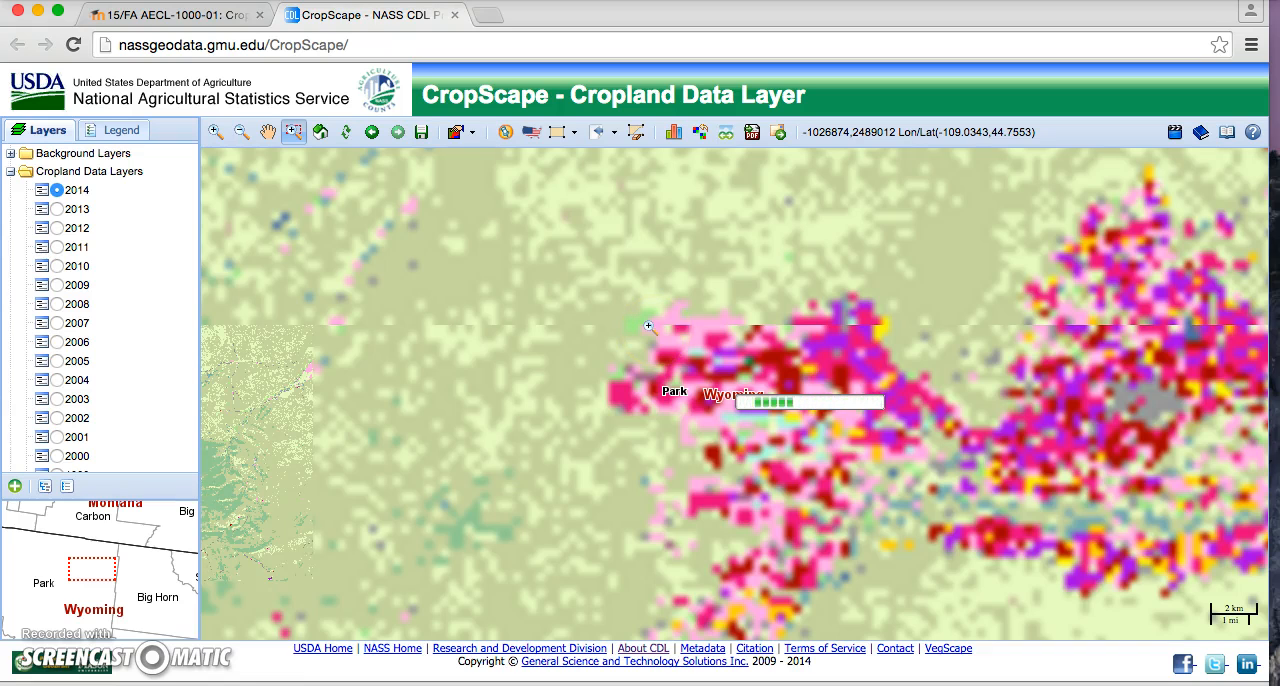
{"action": "left_click", "coordinate": [717, 355]}
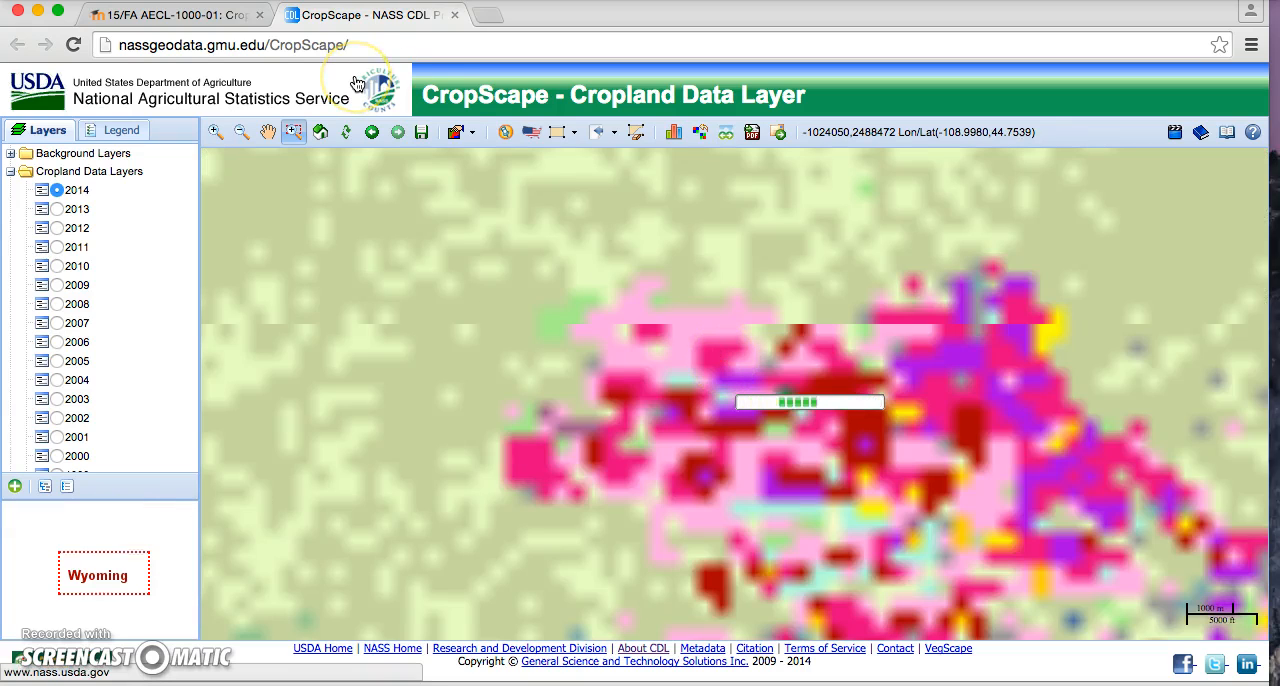
{"action": "left_click", "coordinate": [267, 132]}
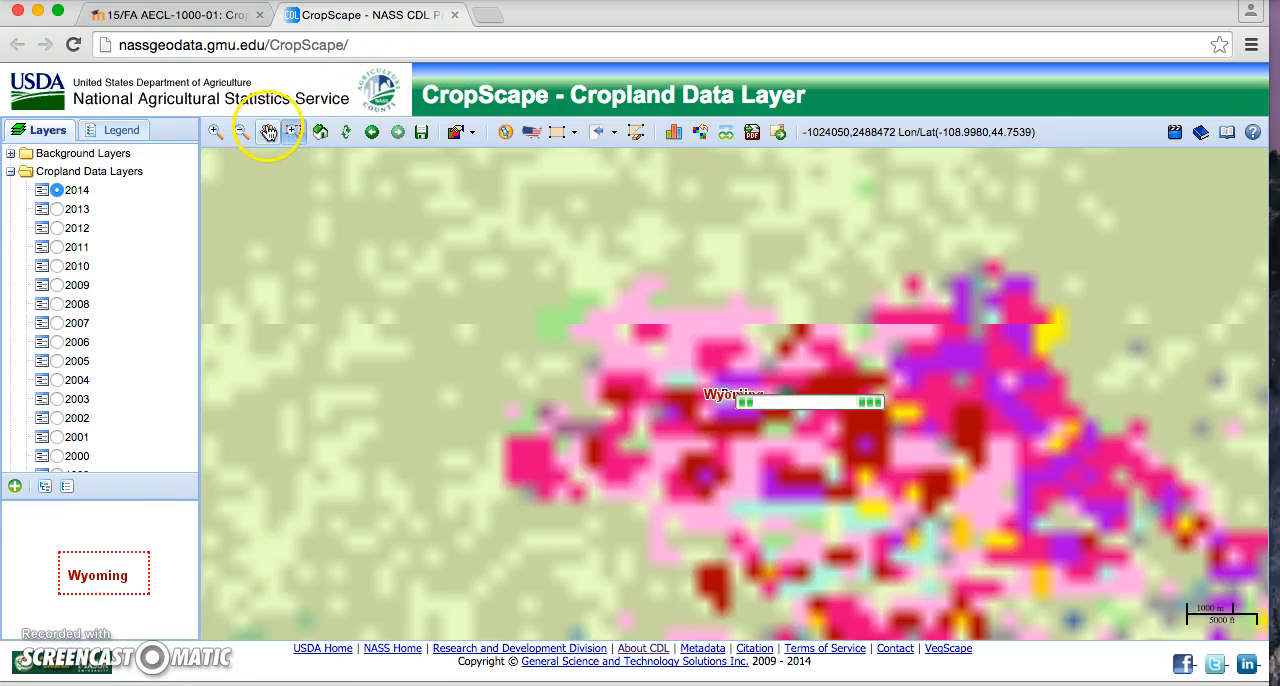
{"action": "left_click_drag", "start_coordinate": [791, 366], "coordinate": [686, 309]}
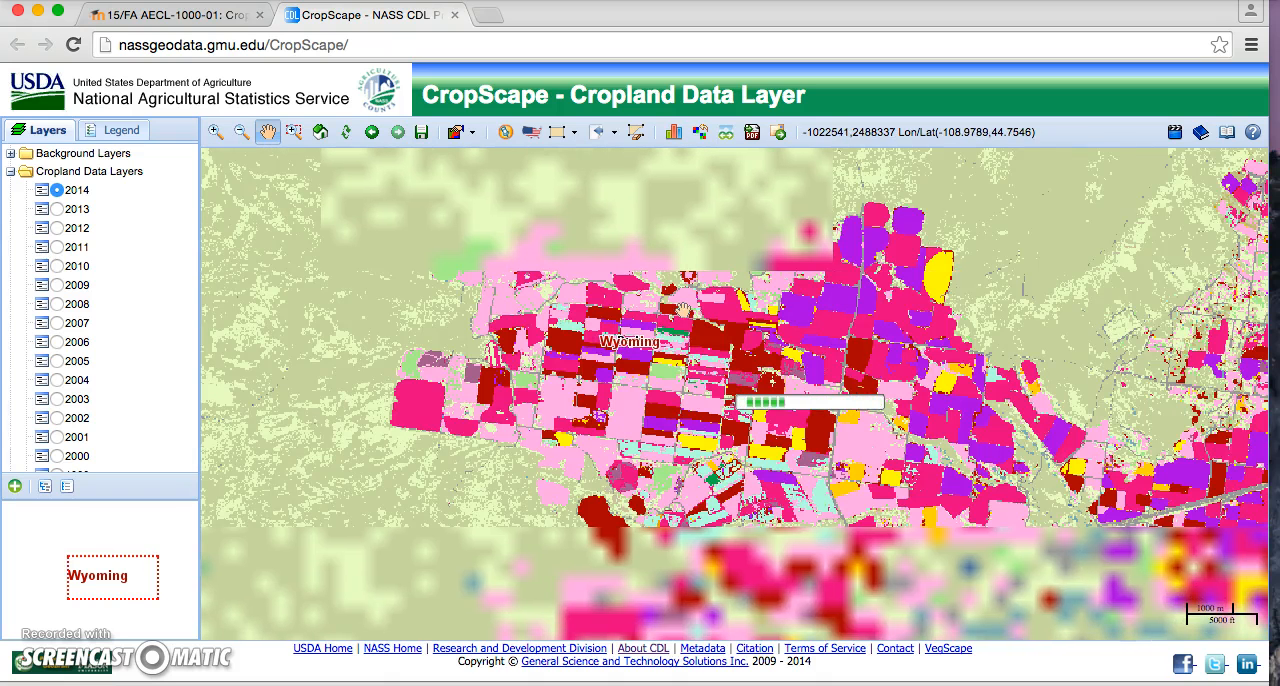
{"action": "left_click", "coordinate": [219, 135]}
{"action": "left_click", "coordinate": [652, 363]}
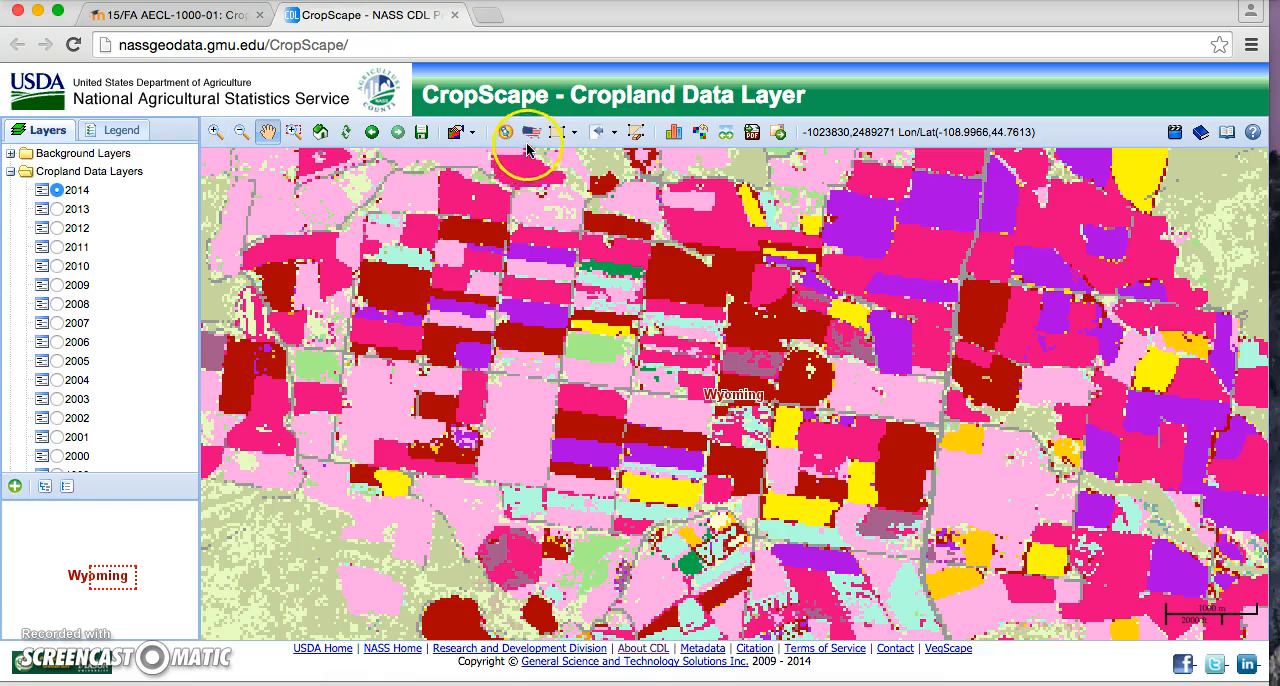
Step: Query the crop category of two separate purple fields on the 2014 layer, closing each result
{"action": "left_click", "coordinate": [444, 133]}
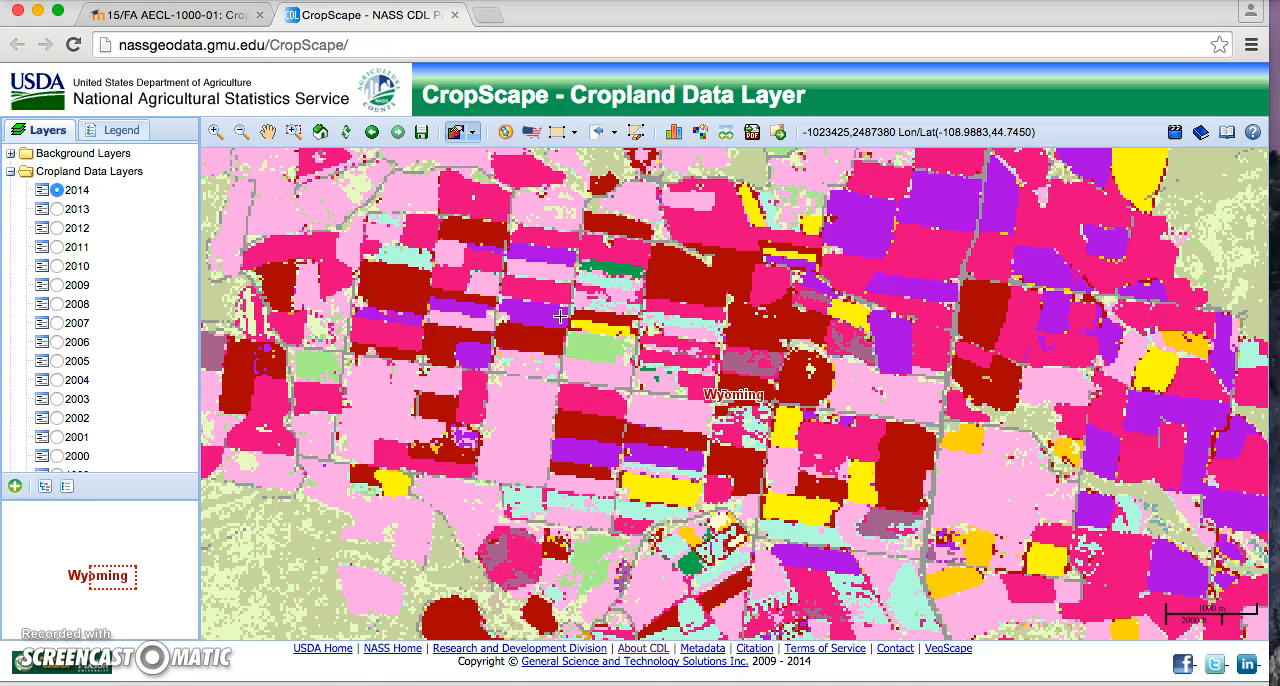
{"action": "left_click", "coordinate": [538, 310]}
{"action": "left_click", "coordinate": [453, 133]}
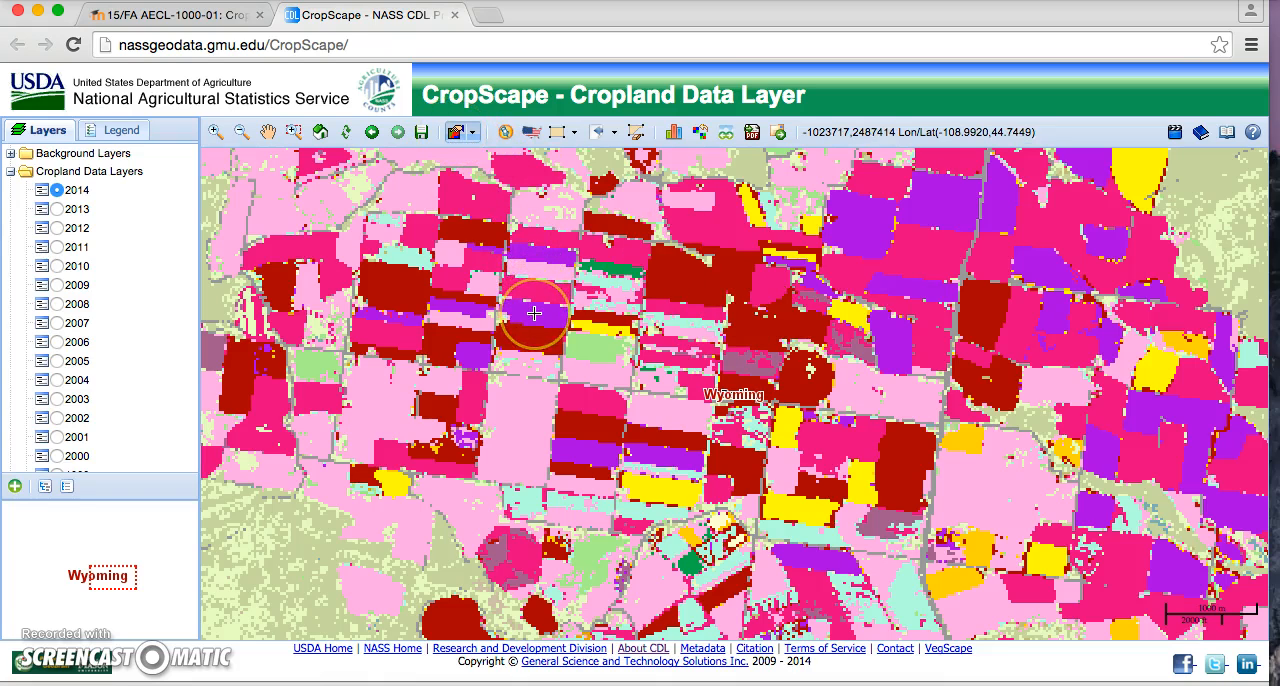
{"action": "left_click", "coordinate": [534, 313]}
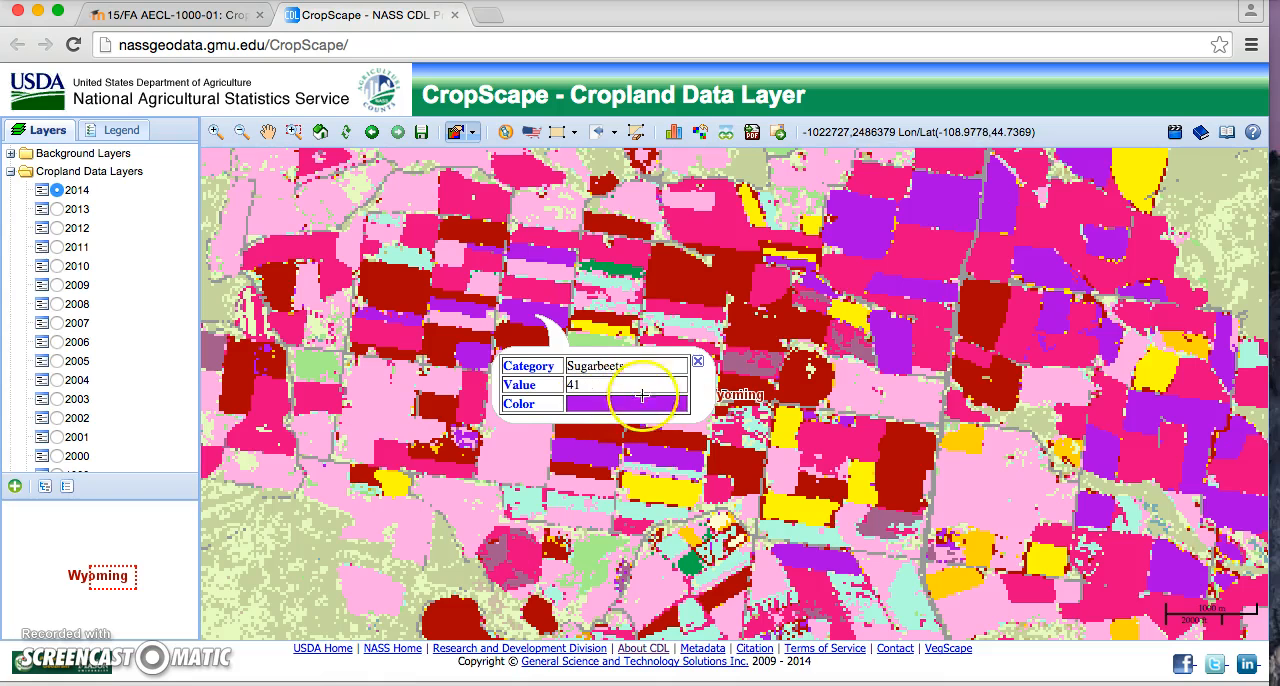
{"action": "left_click", "coordinate": [697, 361]}
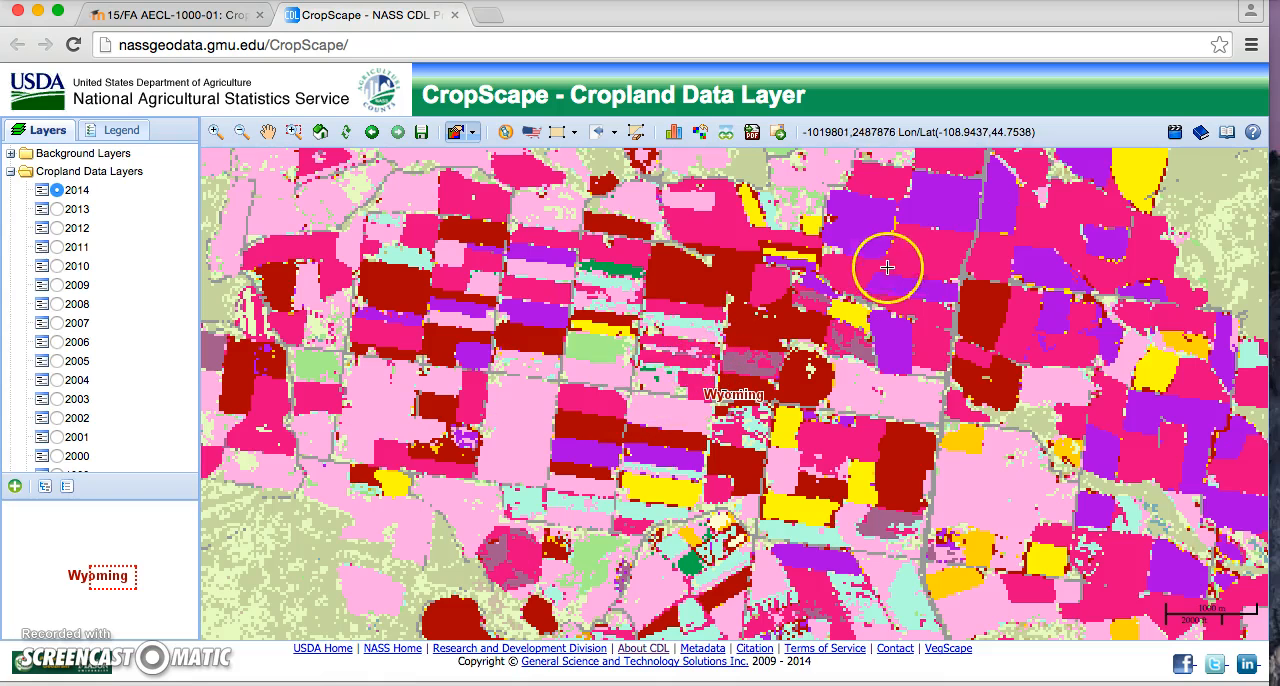
{"action": "left_click", "coordinate": [871, 237]}
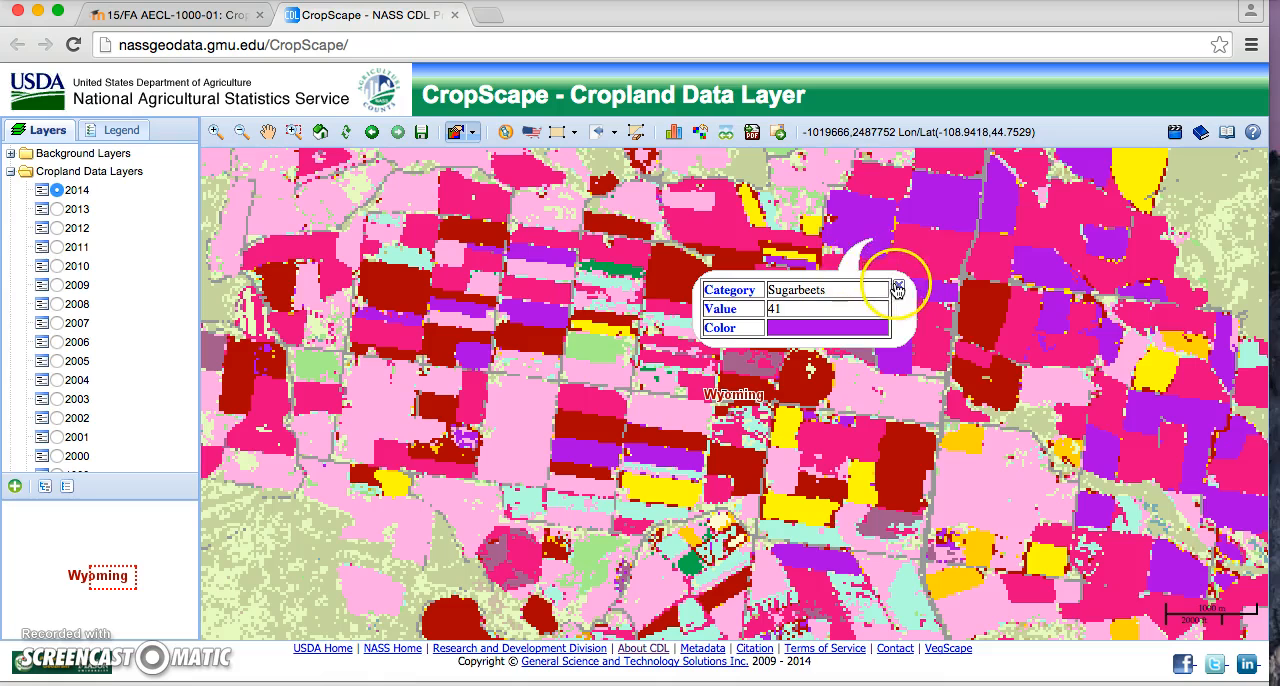
{"action": "left_click", "coordinate": [894, 287]}
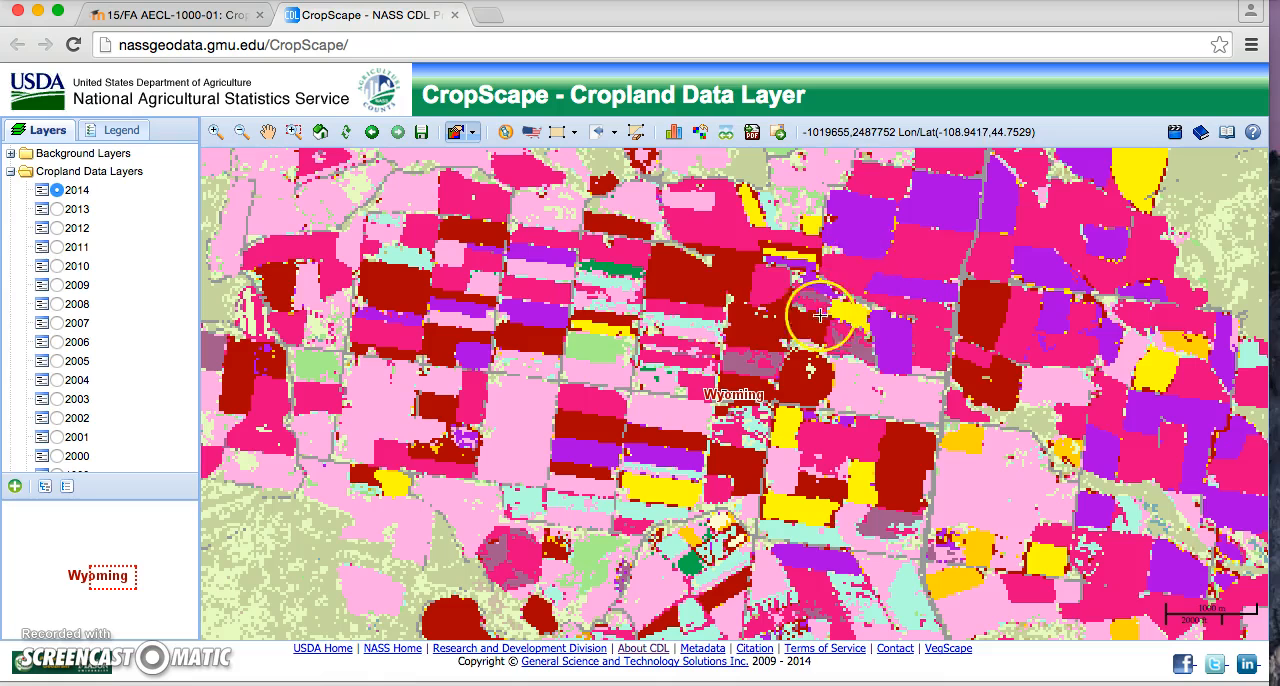
Step: Query the crop categories of a yellow, a light pink and a dark green field, closing each result
{"action": "left_click", "coordinate": [598, 327]}
{"action": "left_click", "coordinate": [762, 378]}
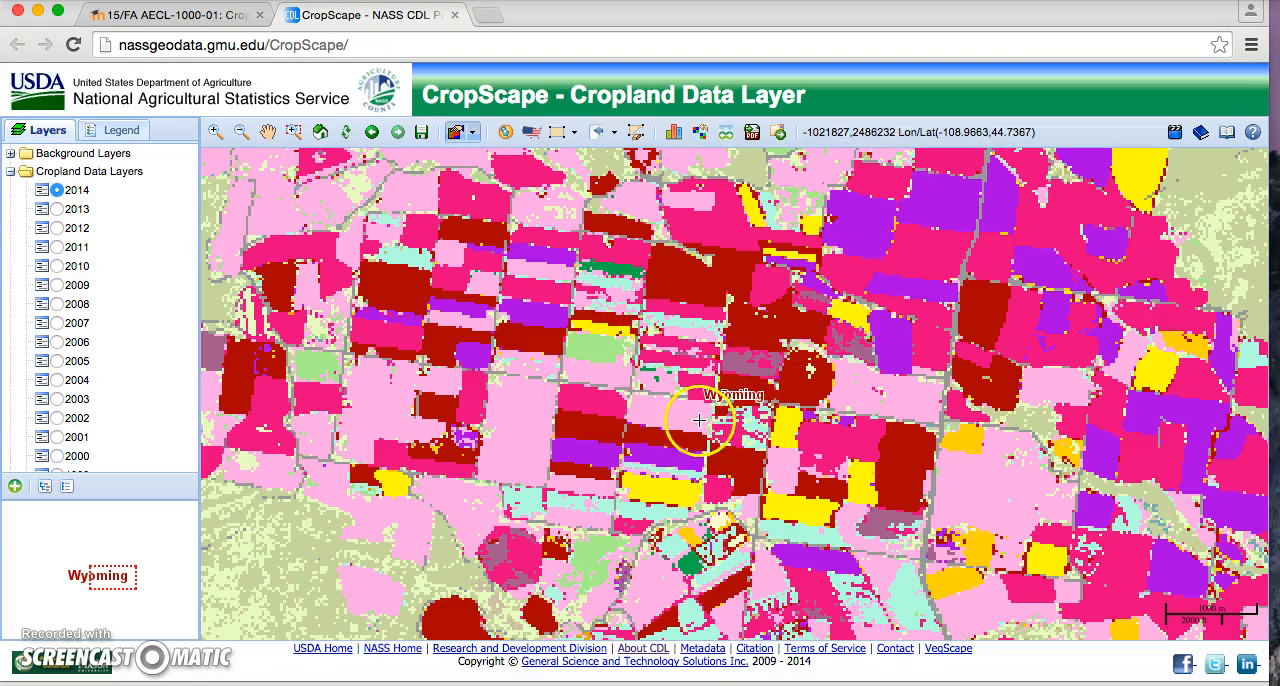
{"action": "left_click", "coordinate": [662, 421]}
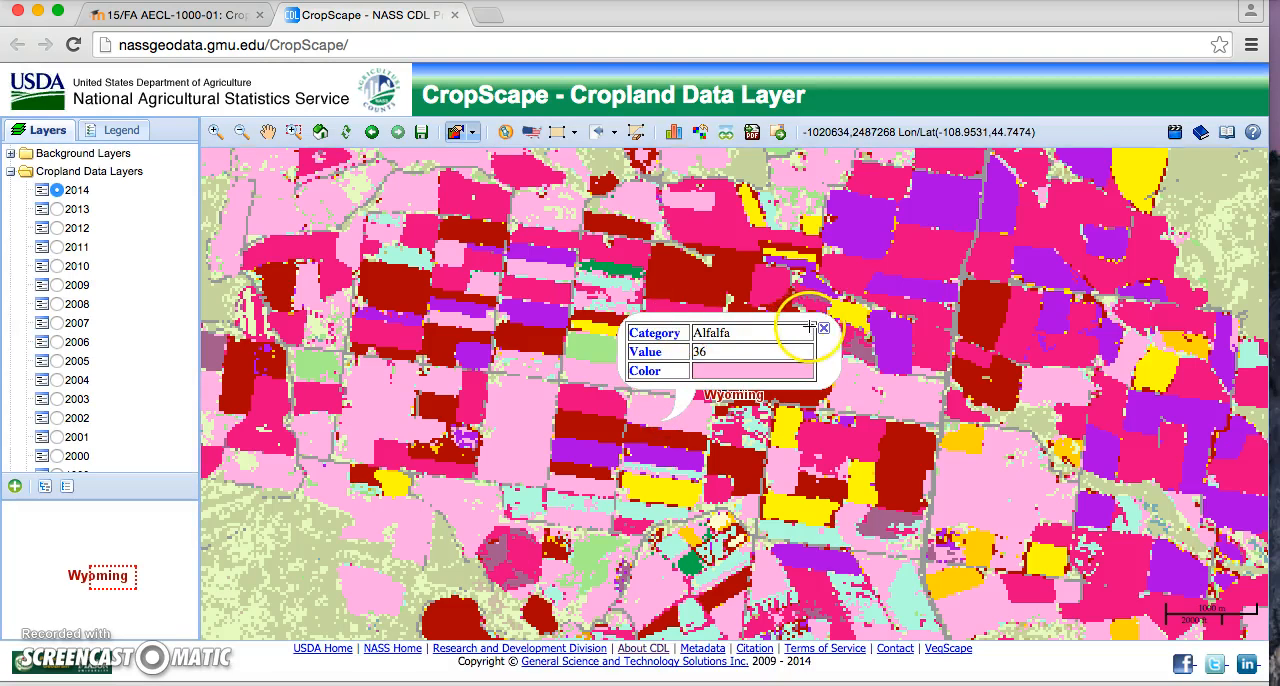
{"action": "left_click", "coordinate": [823, 328]}
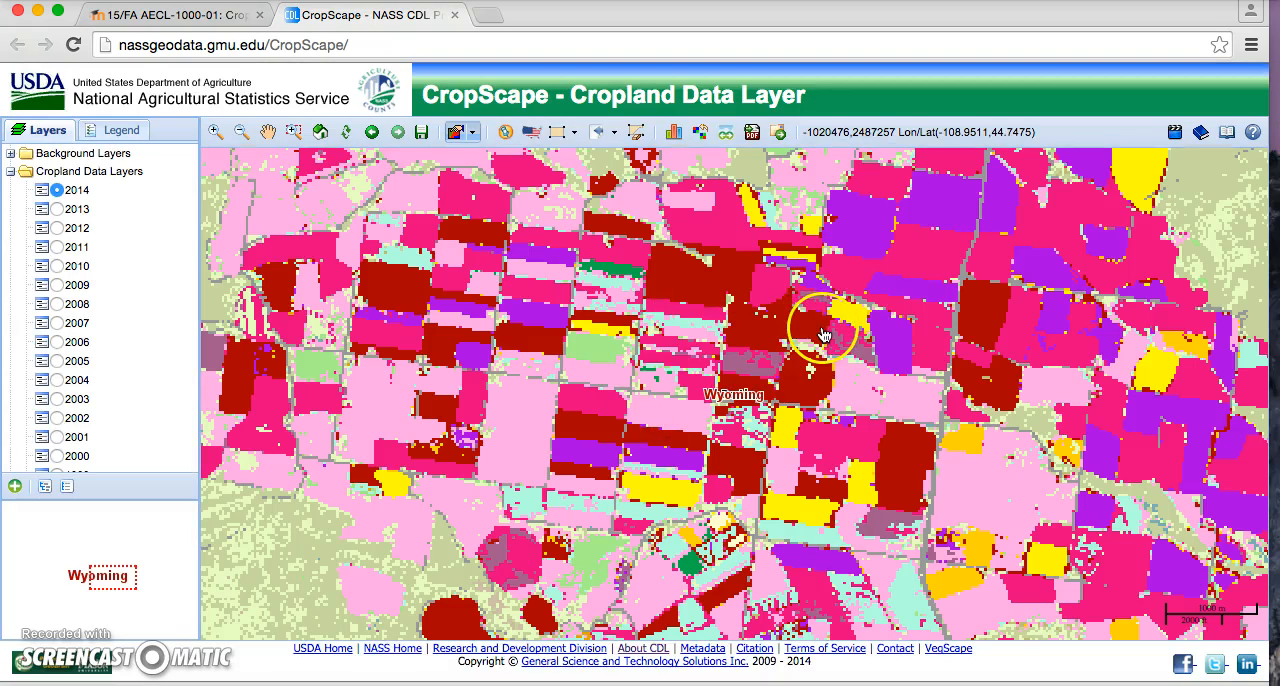
{"action": "left_click", "coordinate": [691, 563]}
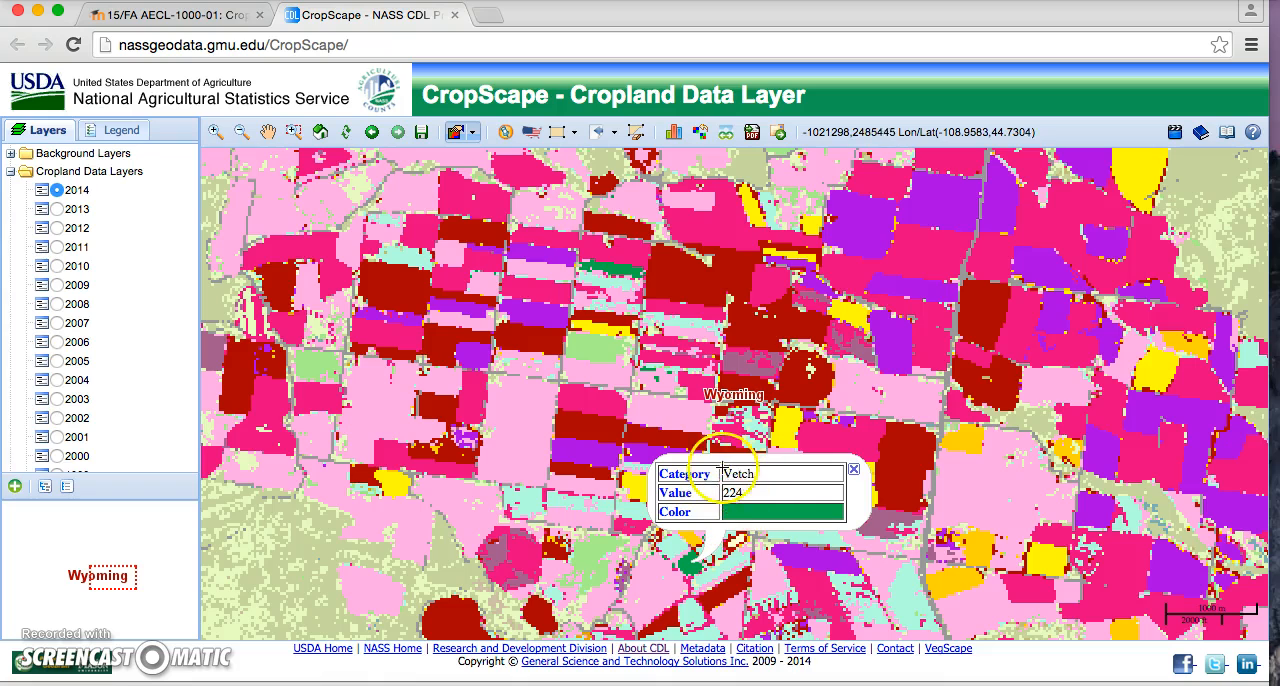
{"action": "left_click", "coordinate": [852, 468]}
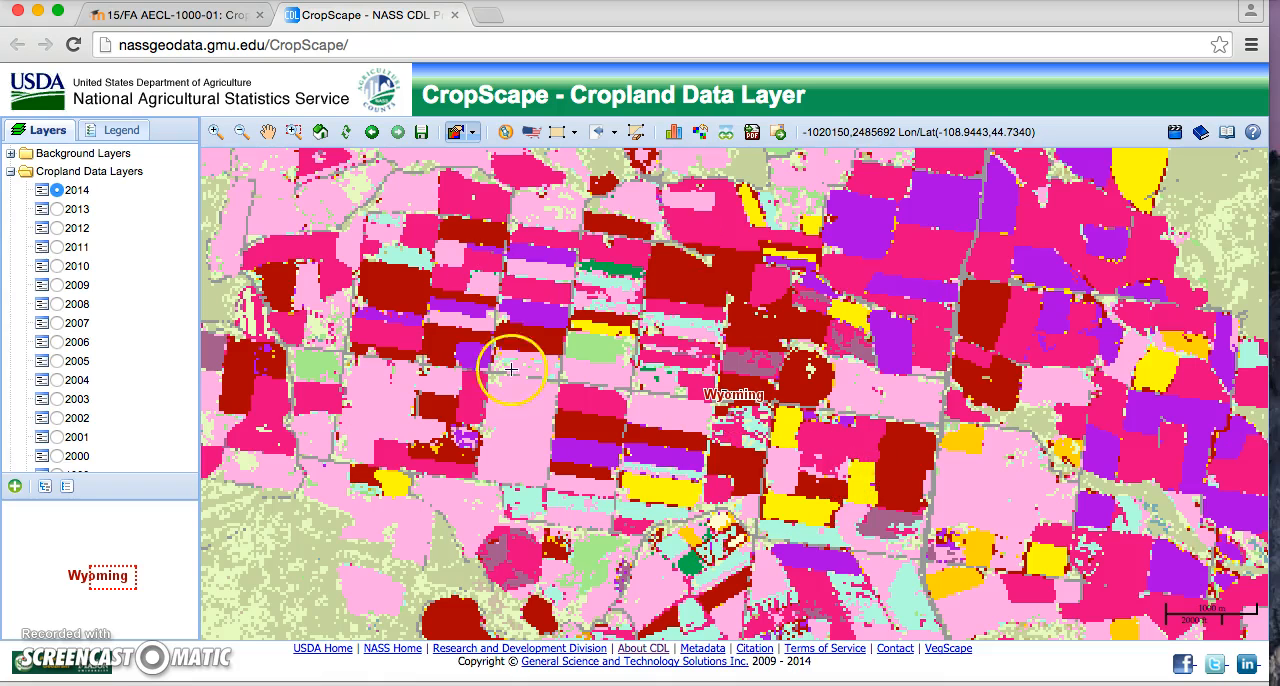
Step: Define a rectangular area of interest covering the block of fields in the middle of the map
{"action": "left_click", "coordinate": [555, 134]}
{"action": "left_click", "coordinate": [562, 134]}
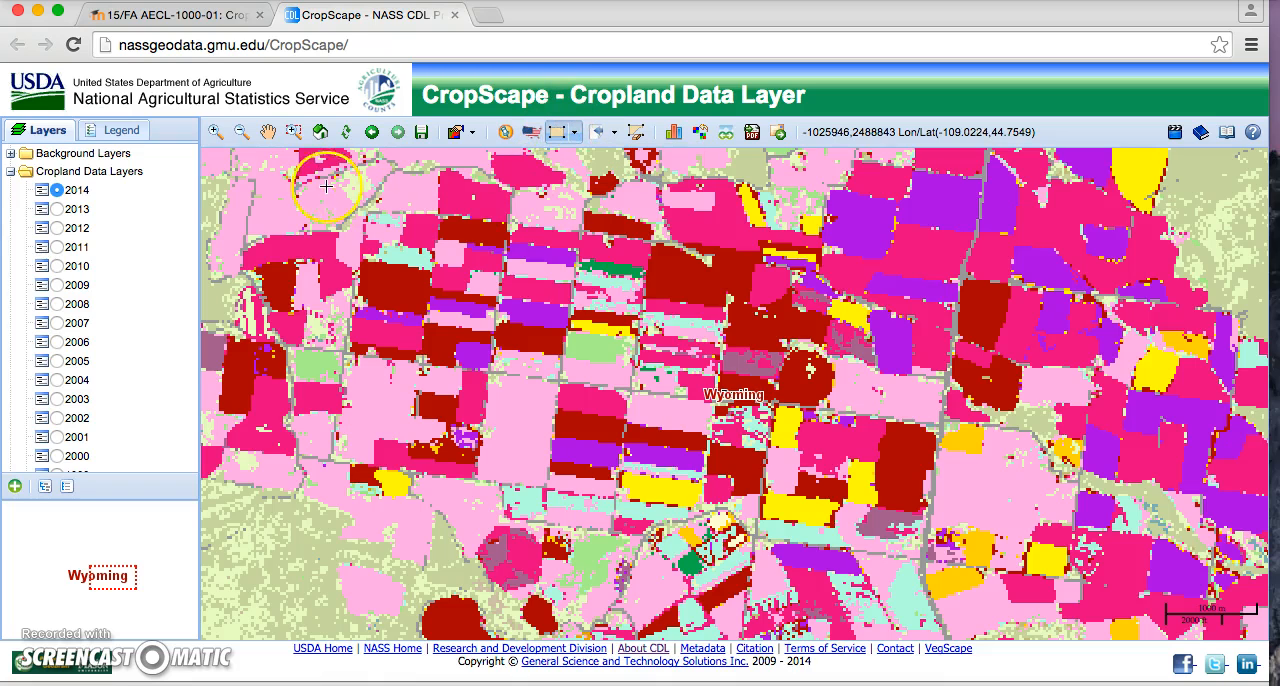
{"action": "mouse_move", "coordinate": [315, 190]}
{"action": "left_mouse_down"}
{"action": "mouse_move", "coordinate": [805, 352]}
{"action": "mouse_move", "coordinate": [952, 463]}
{"action": "mouse_move", "coordinate": [1003, 525]}
{"action": "left_mouse_up"}
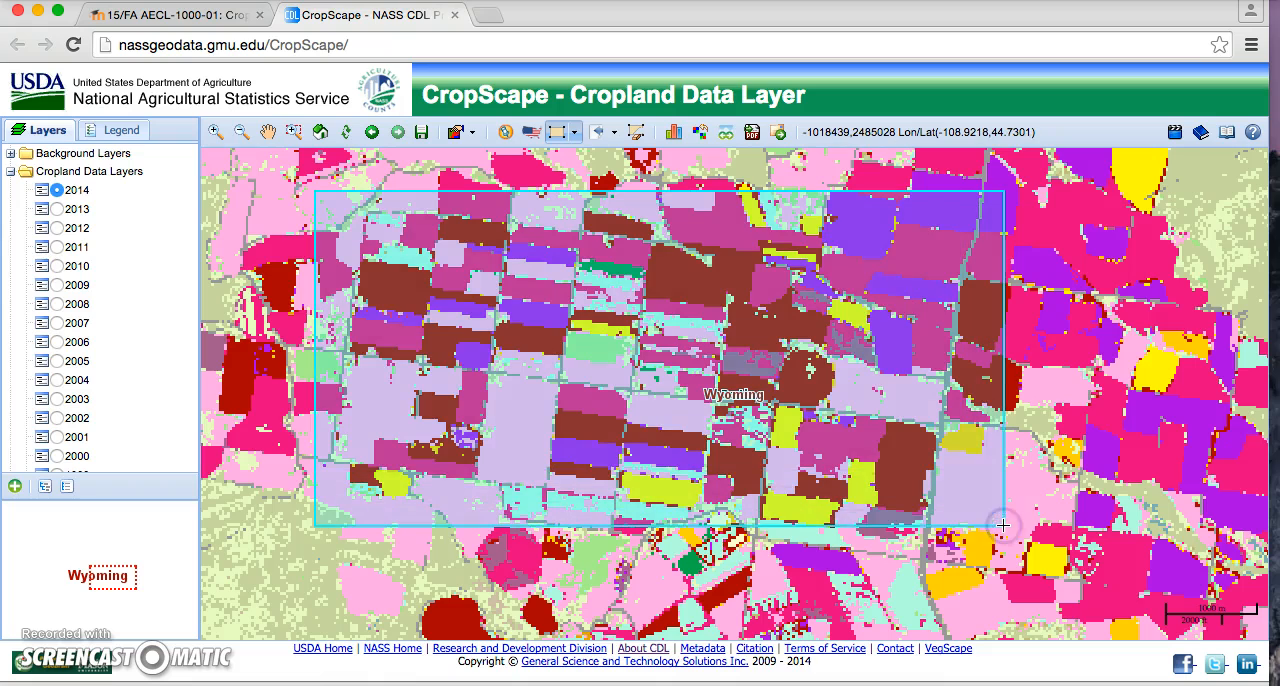
Step: Show the 2014 crop statistics for the defined area, sort them by descending acreage, and close the statistics
{"action": "left_click", "coordinate": [672, 136]}
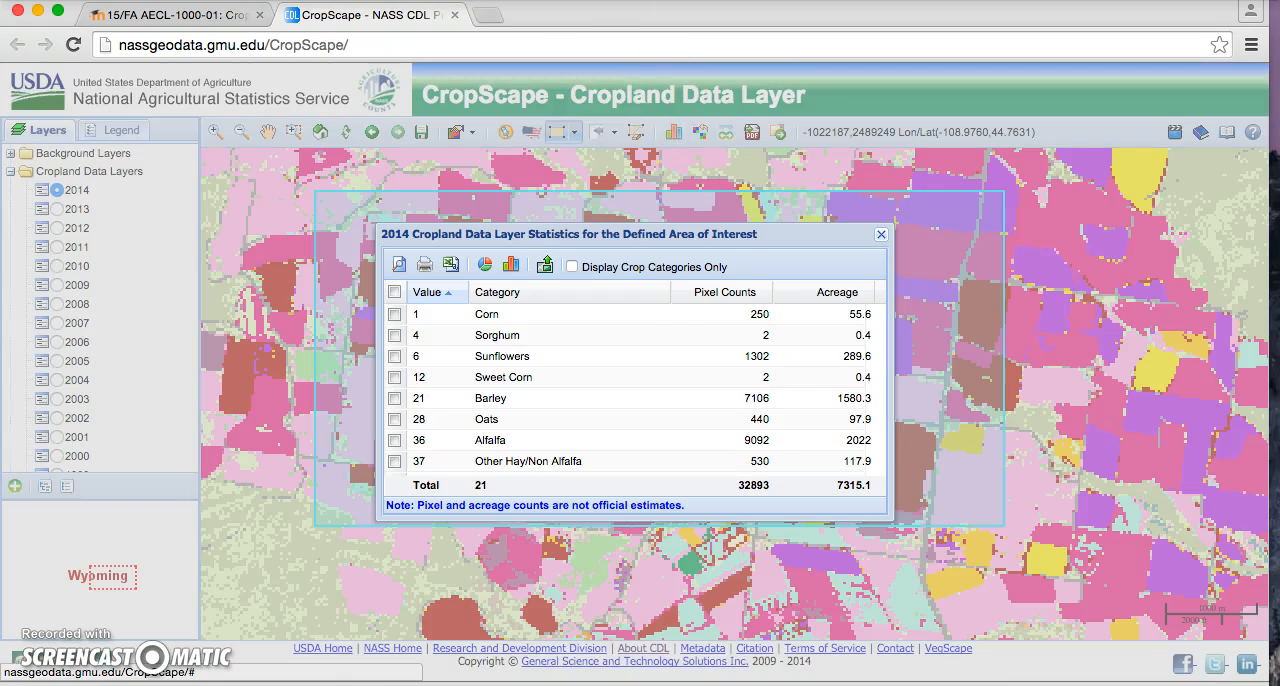
{"action": "left_click", "coordinate": [822, 296]}
{"action": "left_click", "coordinate": [822, 296]}
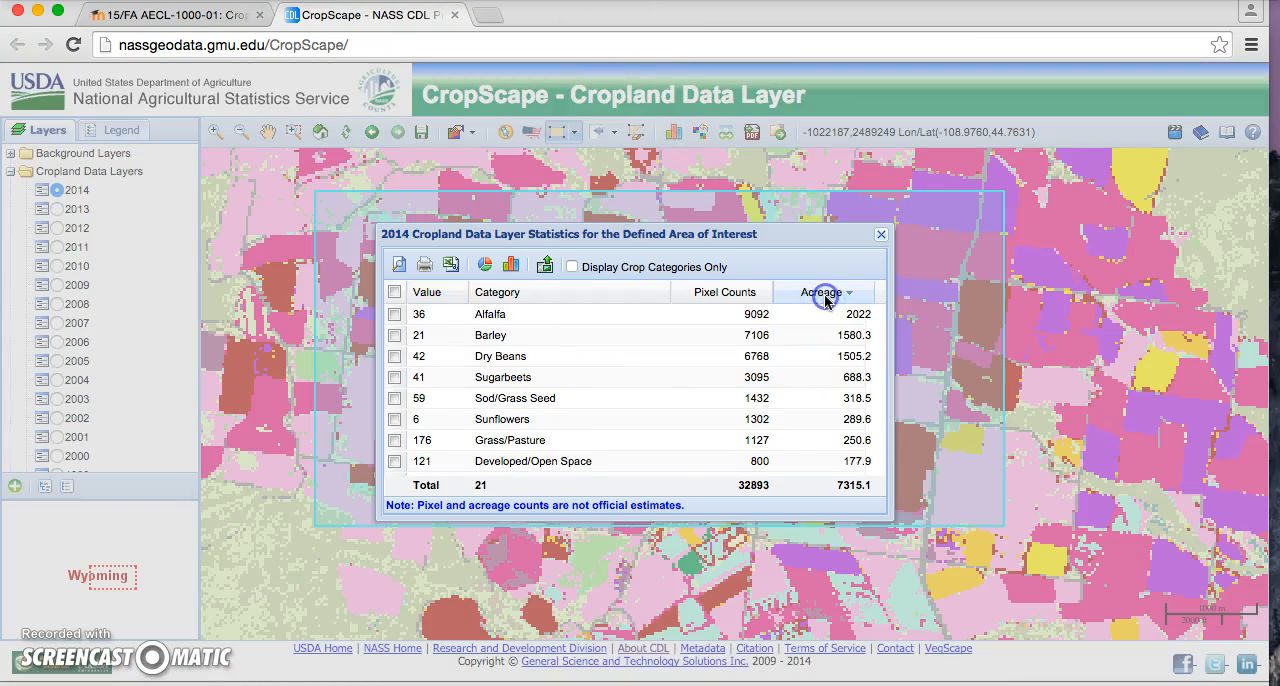
{"action": "left_click", "coordinate": [880, 236]}
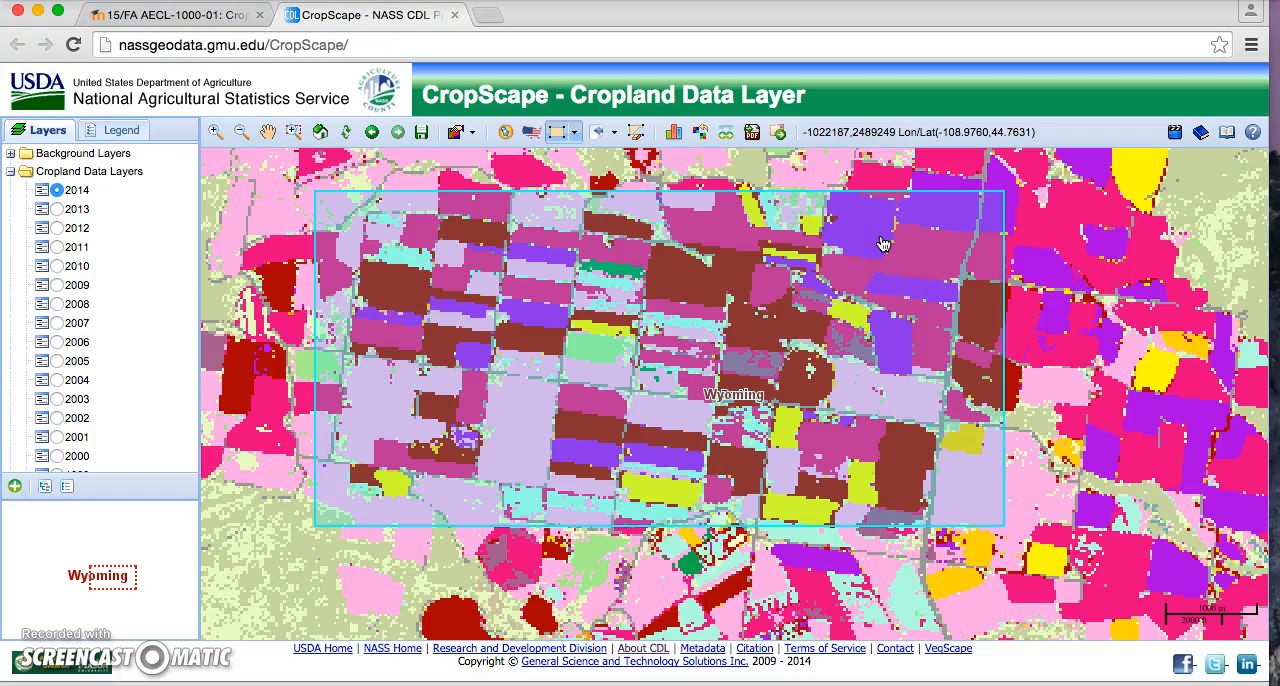
Step: Clear the rectangular area of interest and return the map to its full extent
{"action": "left_click", "coordinate": [635, 131]}
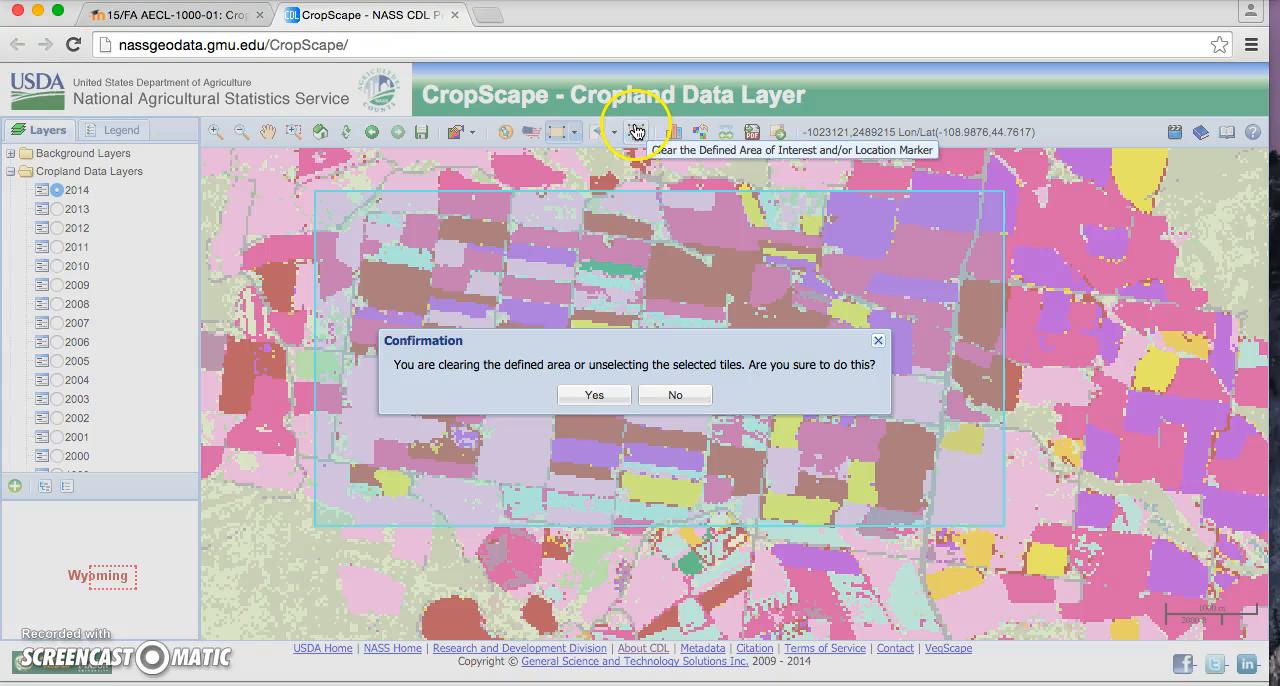
{"action": "left_click", "coordinate": [594, 396]}
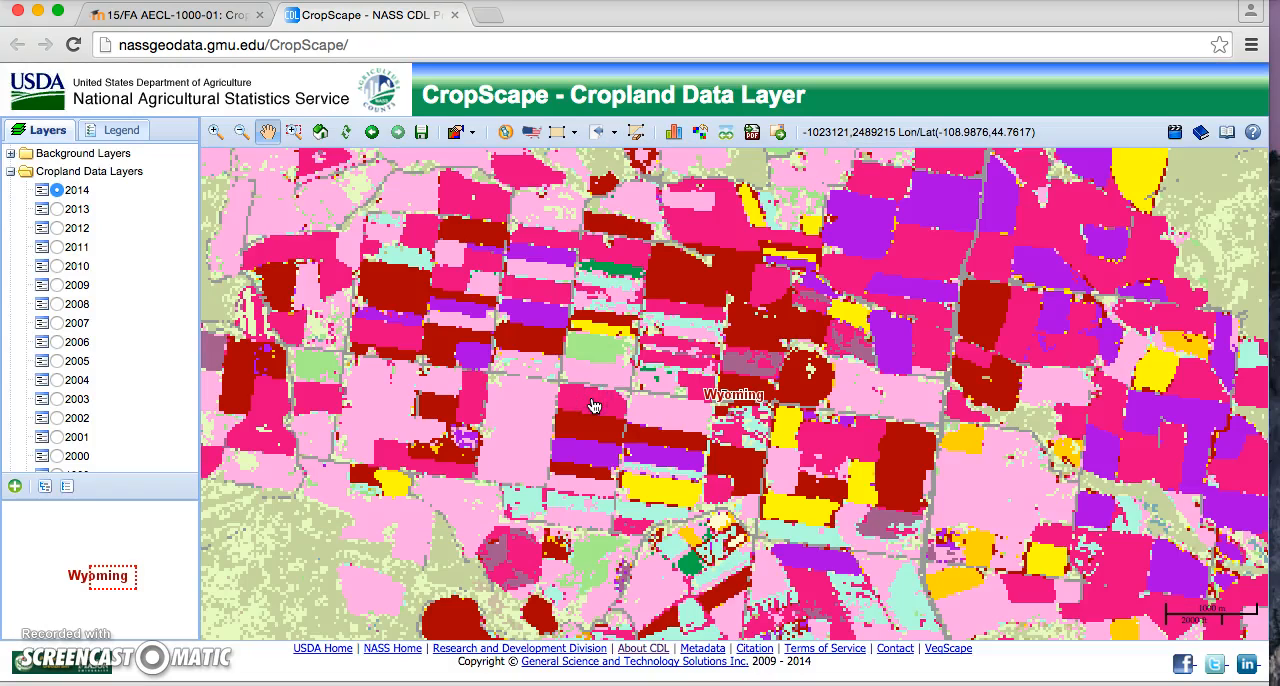
{"action": "left_click", "coordinate": [244, 131]}
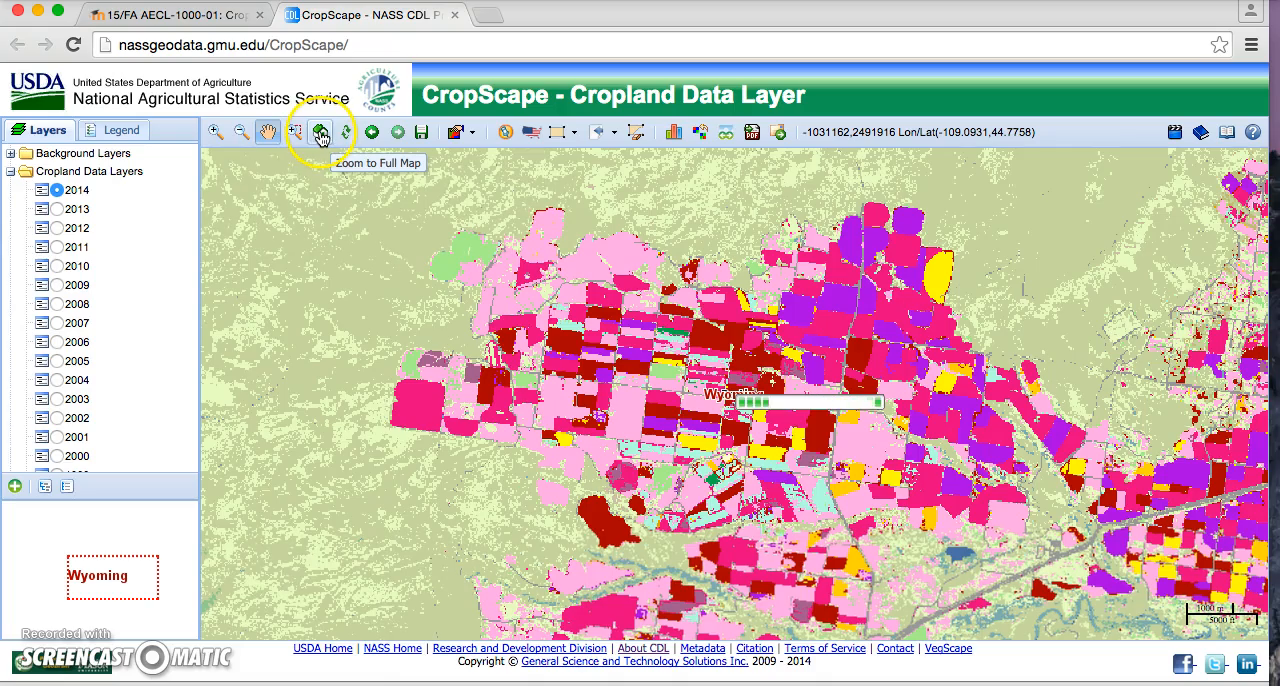
{"action": "left_click", "coordinate": [330, 138]}
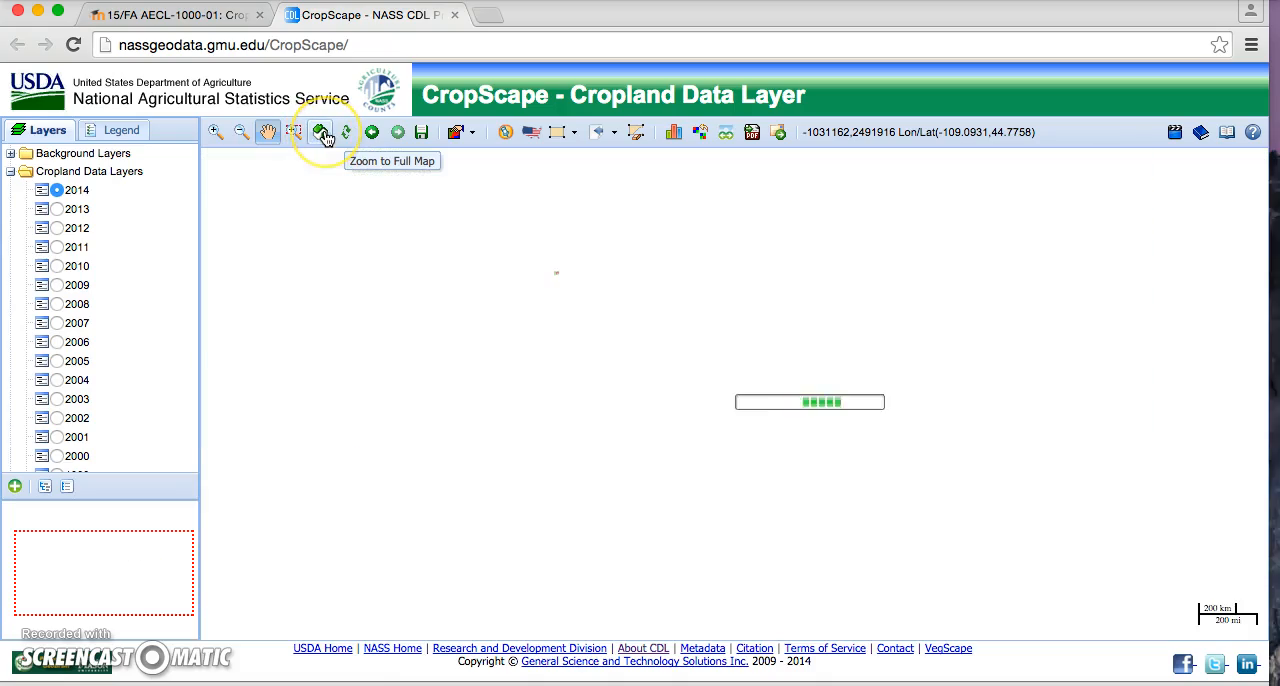
Step: Zoom the map in on the block of fields beside the lake in Pondera County, Montana
{"action": "left_click", "coordinate": [292, 135]}
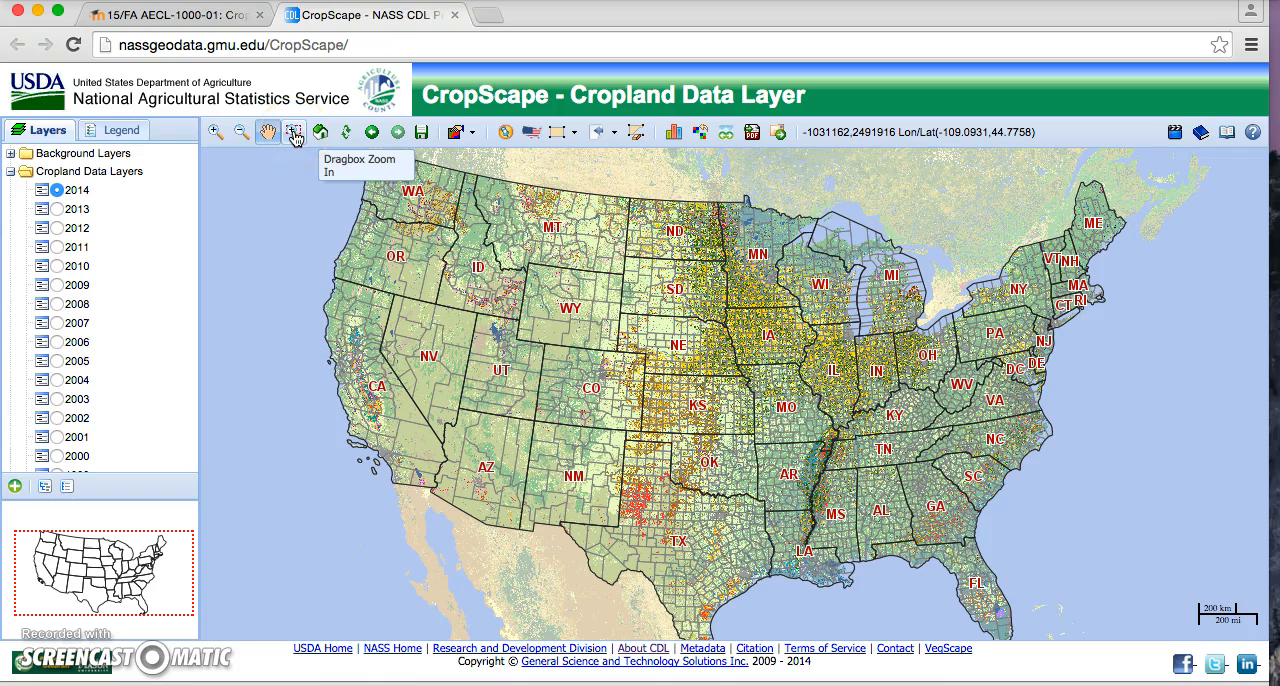
{"action": "left_click", "coordinate": [537, 203]}
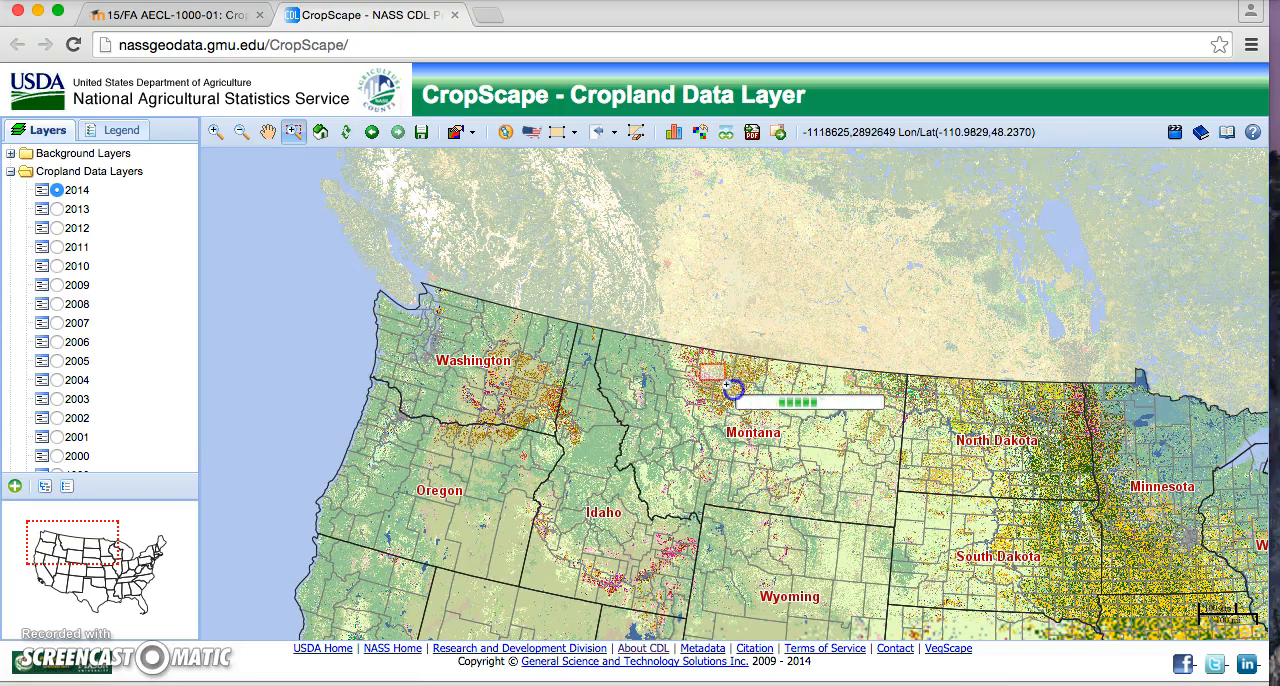
{"action": "left_click", "coordinate": [741, 397]}
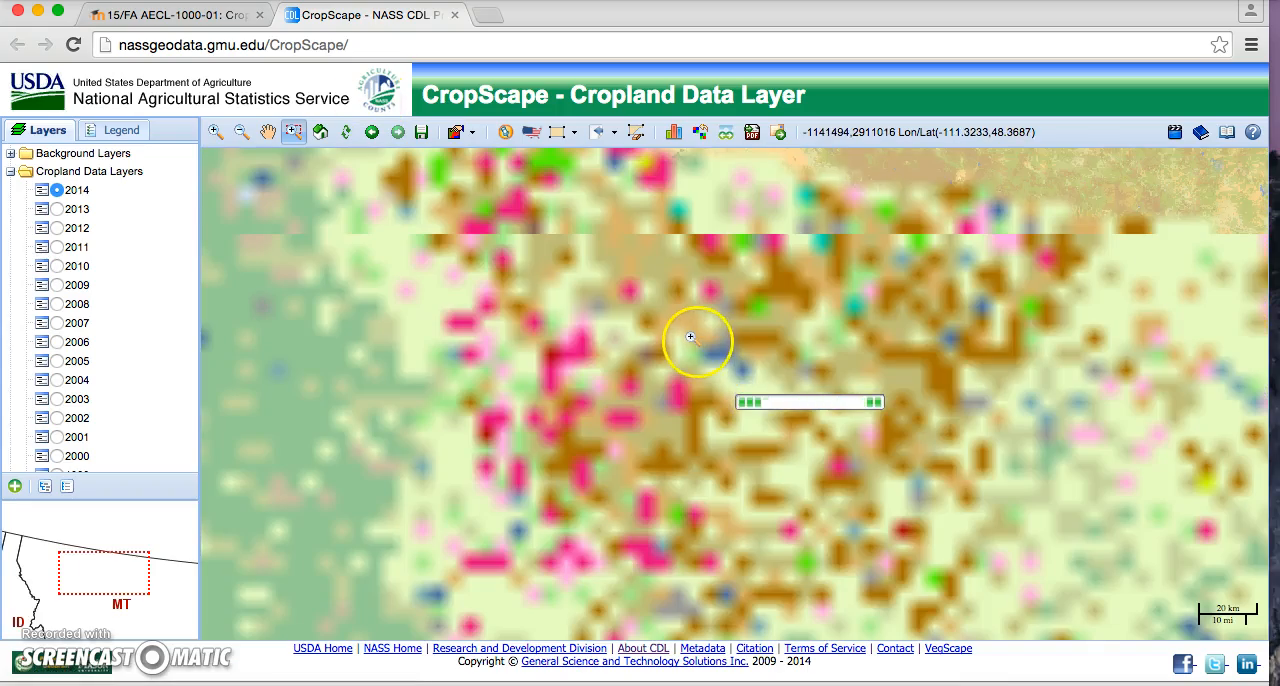
{"action": "left_click_drag", "start_coordinate": [582, 246], "coordinate": [795, 437]}
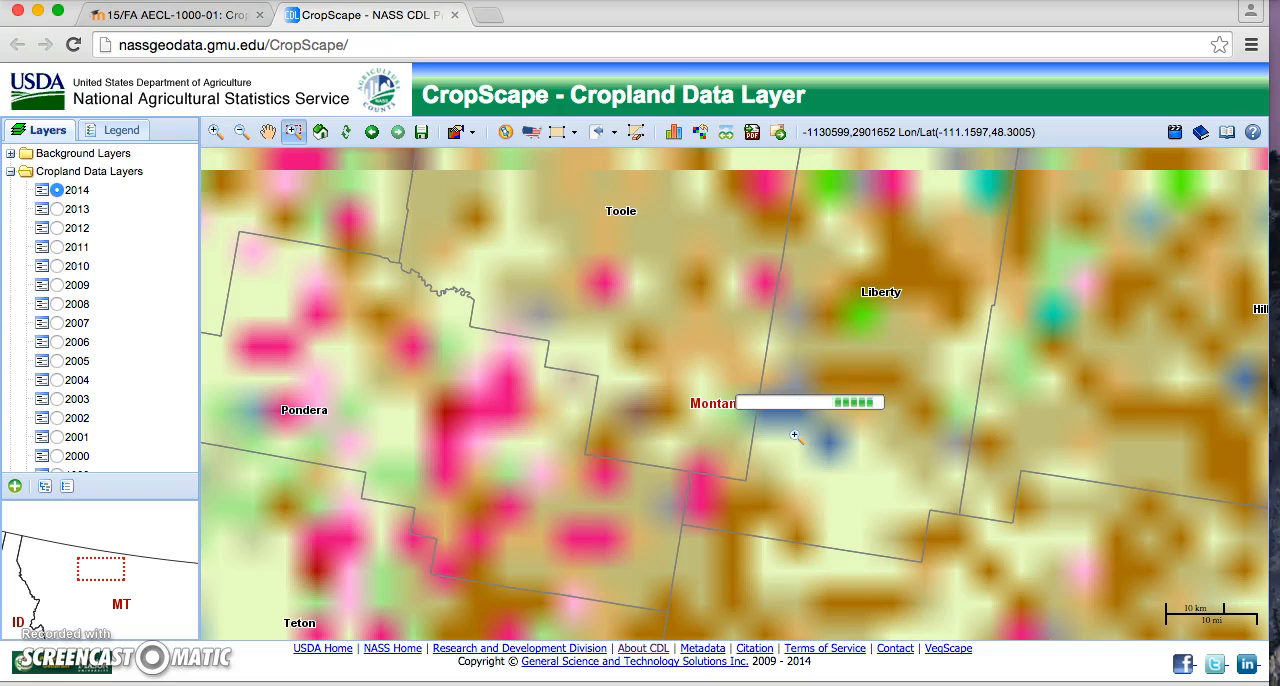
{"action": "left_click", "coordinate": [622, 240]}
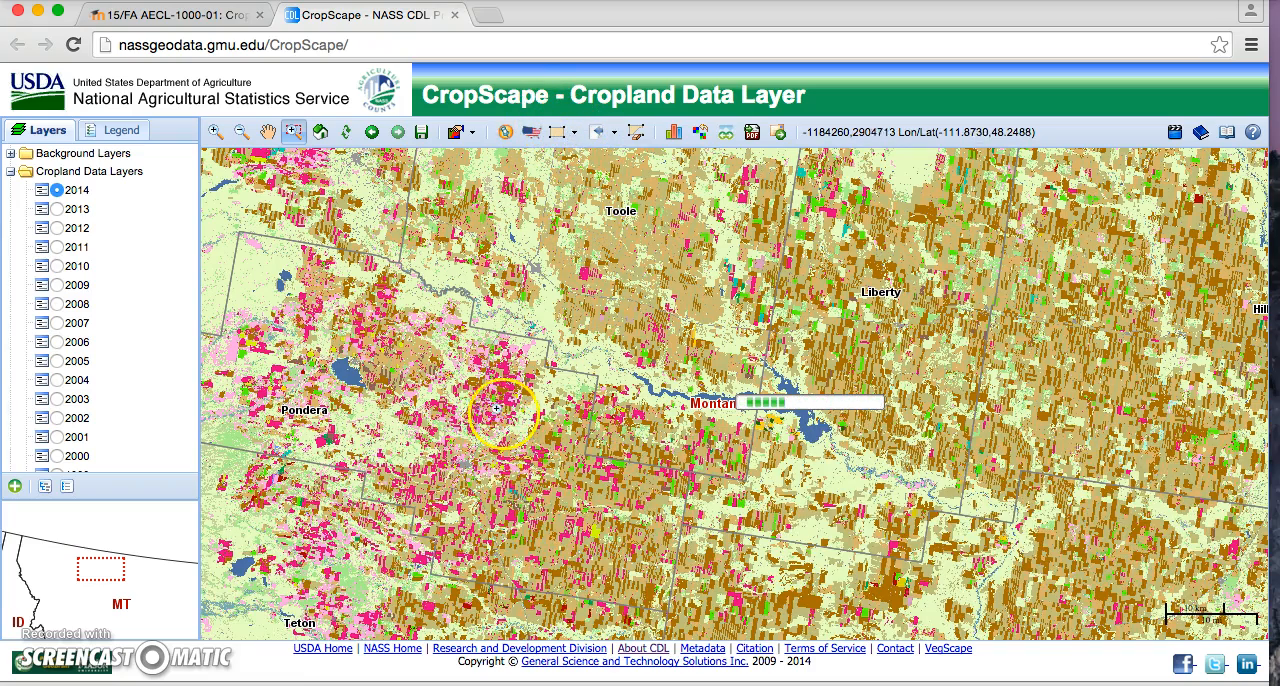
{"action": "left_click_drag", "start_coordinate": [383, 328], "coordinate": [560, 441]}
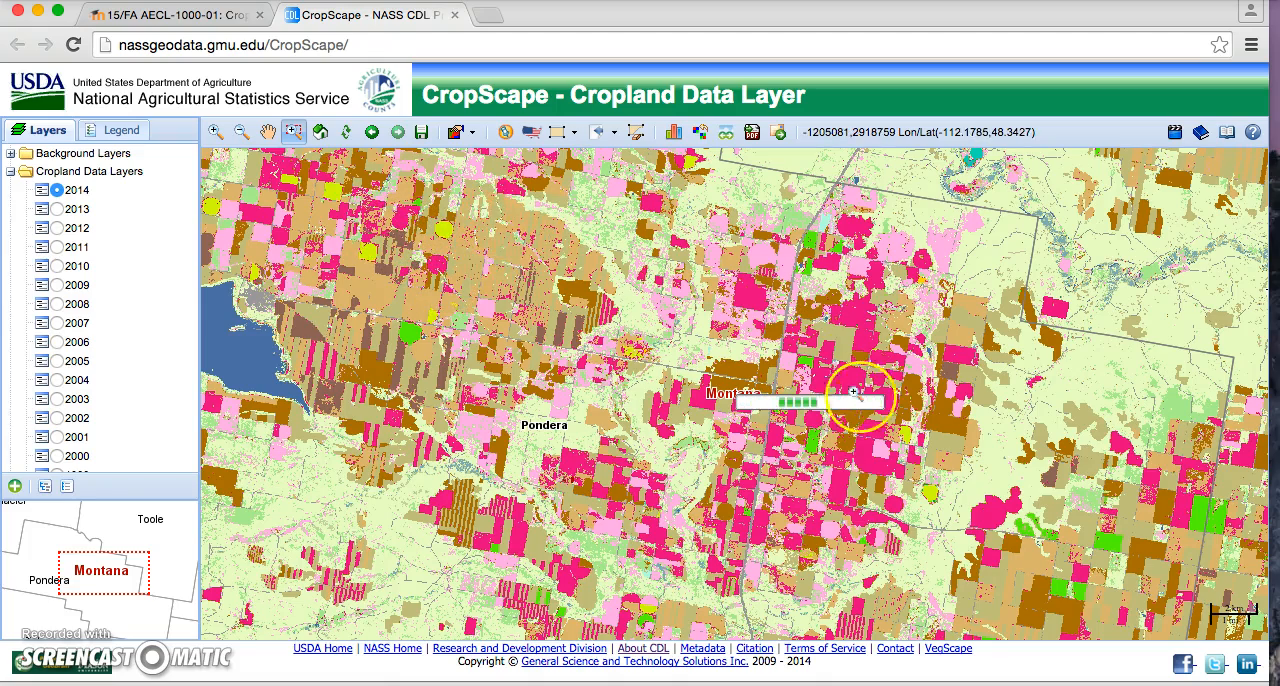
{"action": "left_click", "coordinate": [448, 233]}
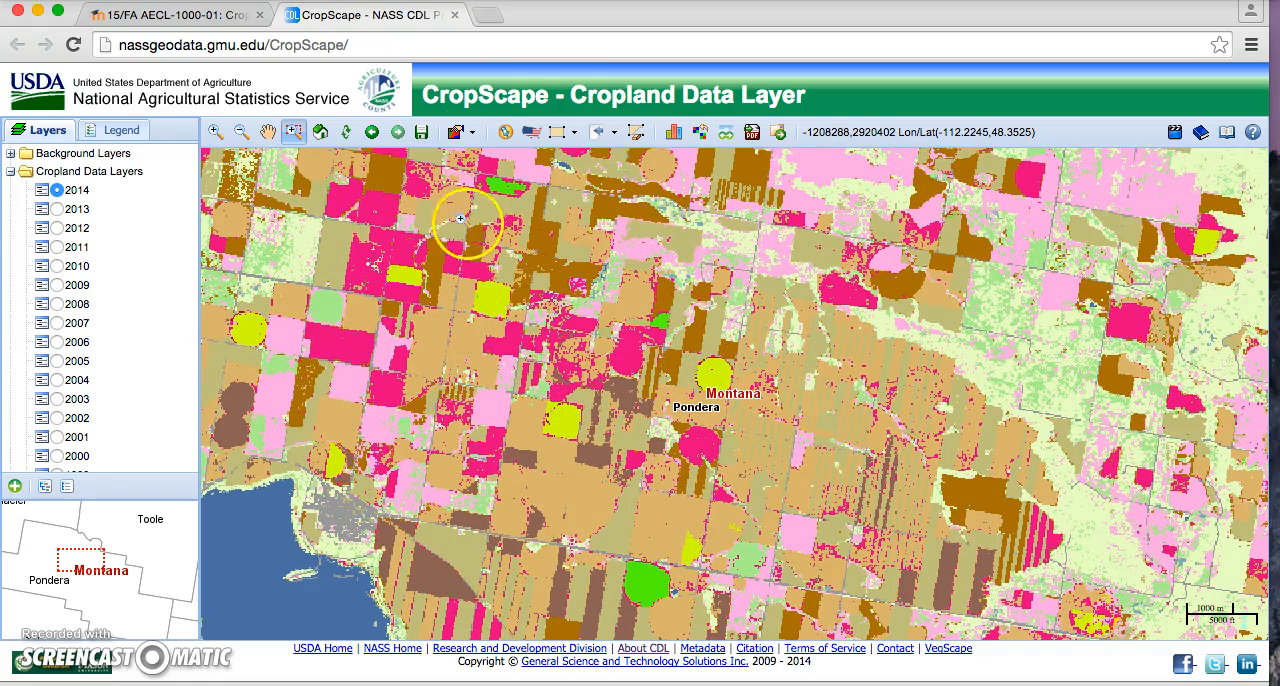
Step: Define a four-sided polygon area of interest along the field boundaries around the Pondera label
{"action": "left_click", "coordinate": [577, 134]}
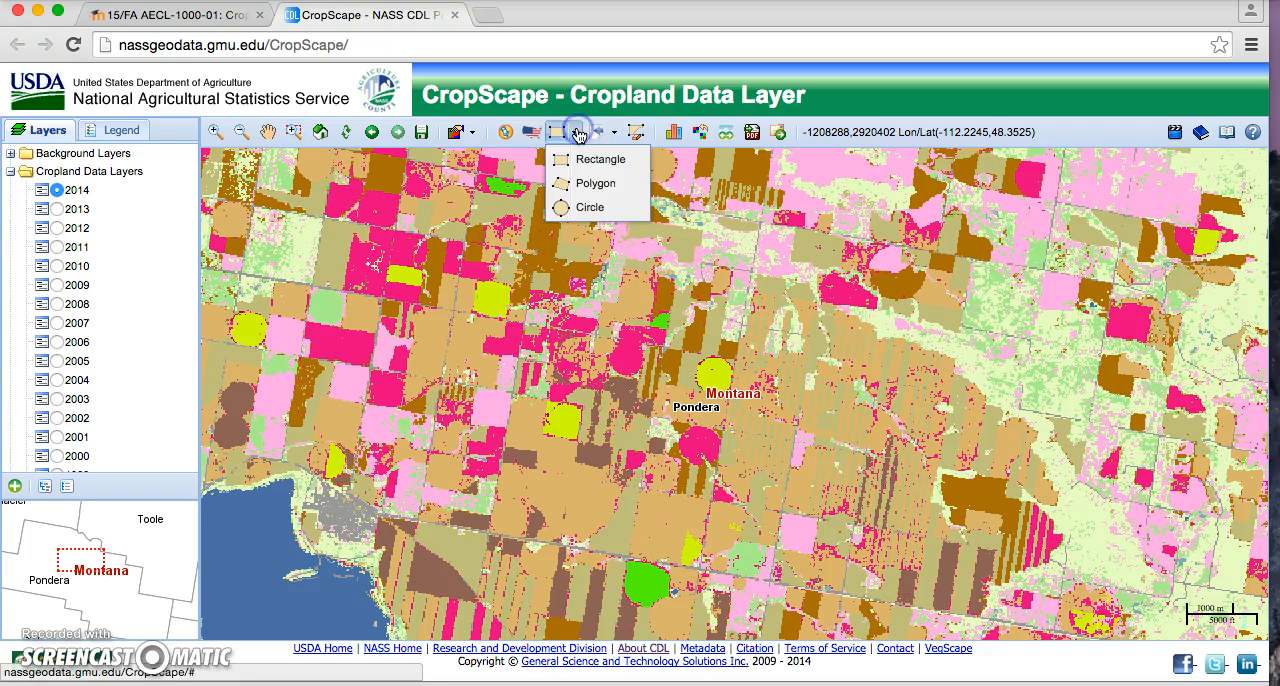
{"action": "left_click", "coordinate": [594, 188]}
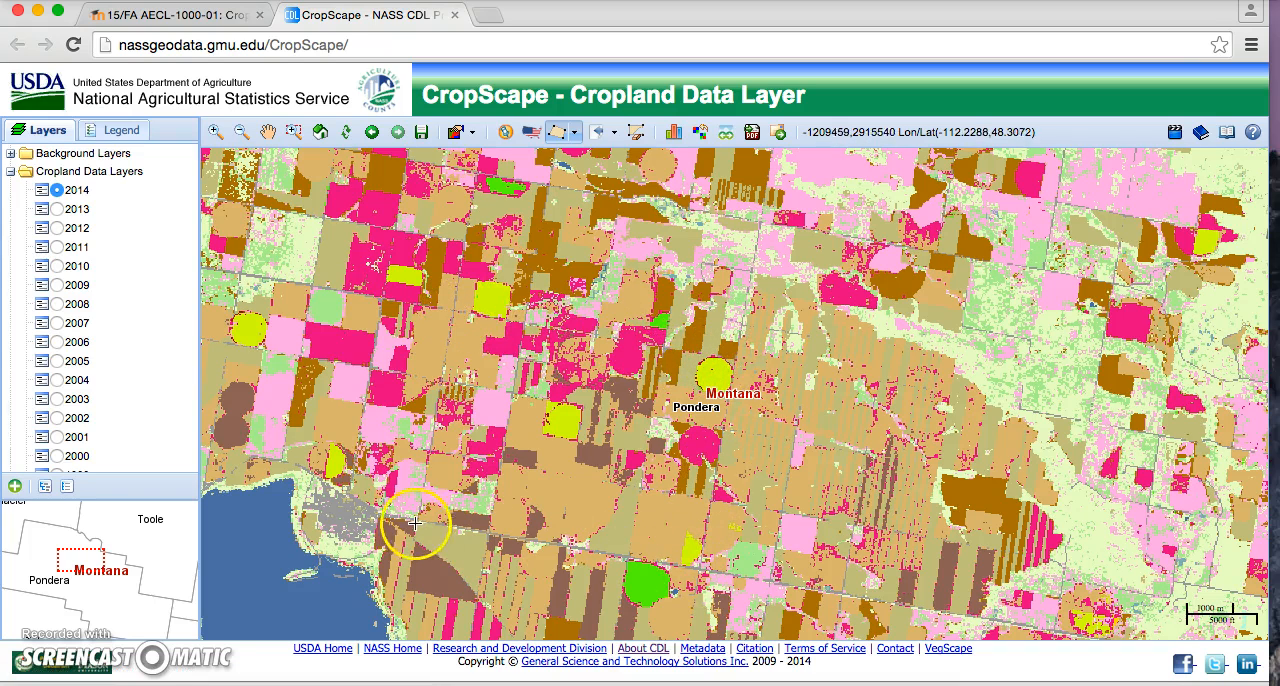
{"action": "left_click", "coordinate": [454, 311]}
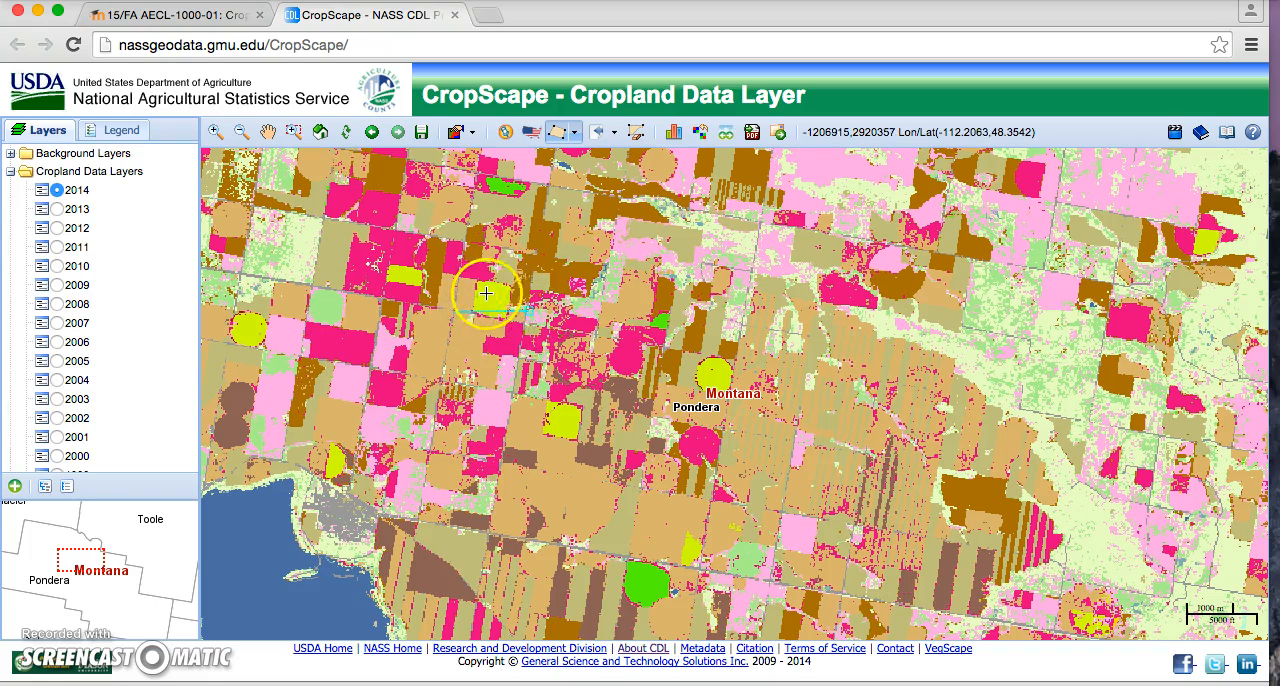
{"action": "left_click", "coordinate": [734, 360]}
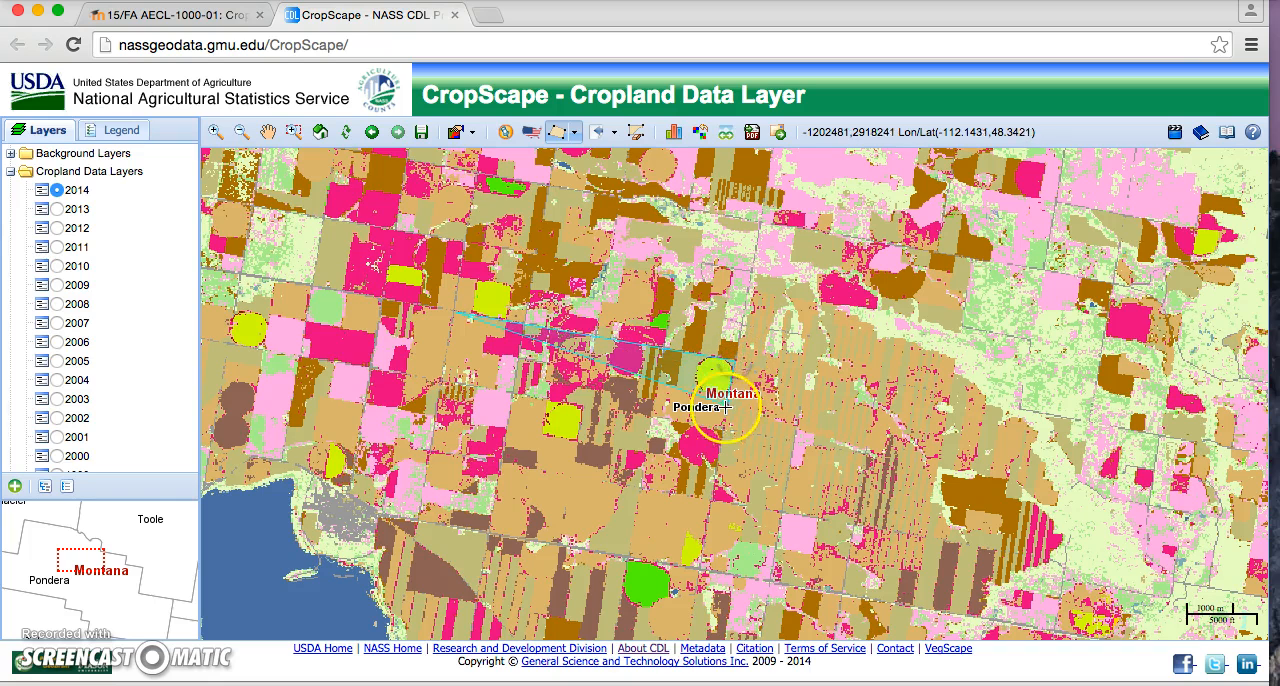
{"action": "left_click", "coordinate": [705, 565]}
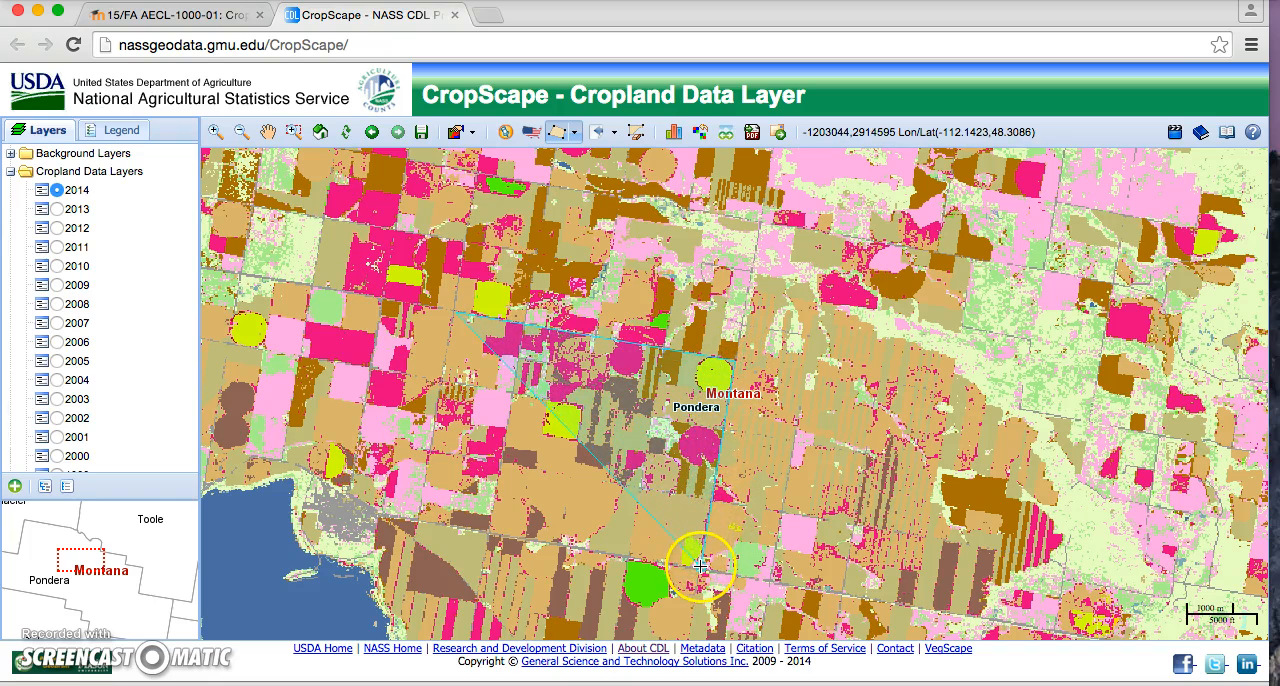
{"action": "double_click", "coordinate": [419, 516]}
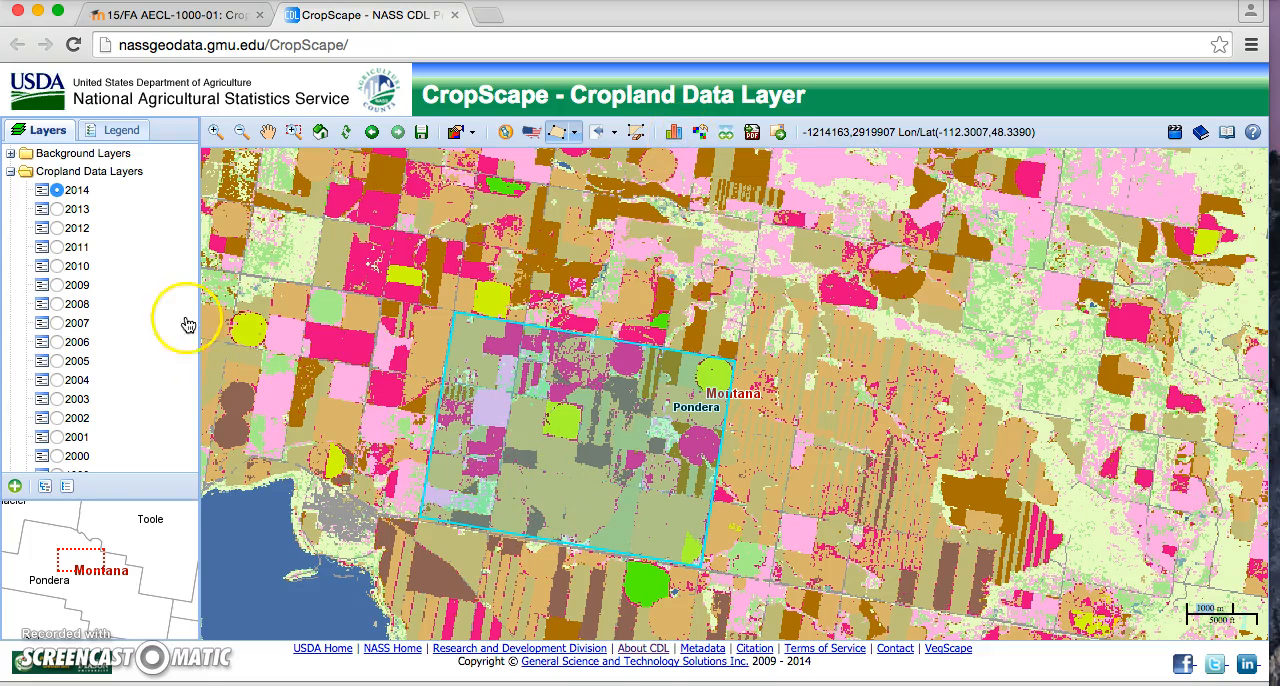
Step: Show the 2011 crop statistics for the defined area, sort them by descending acreage, and close the statistics
{"action": "left_click", "coordinate": [57, 247]}
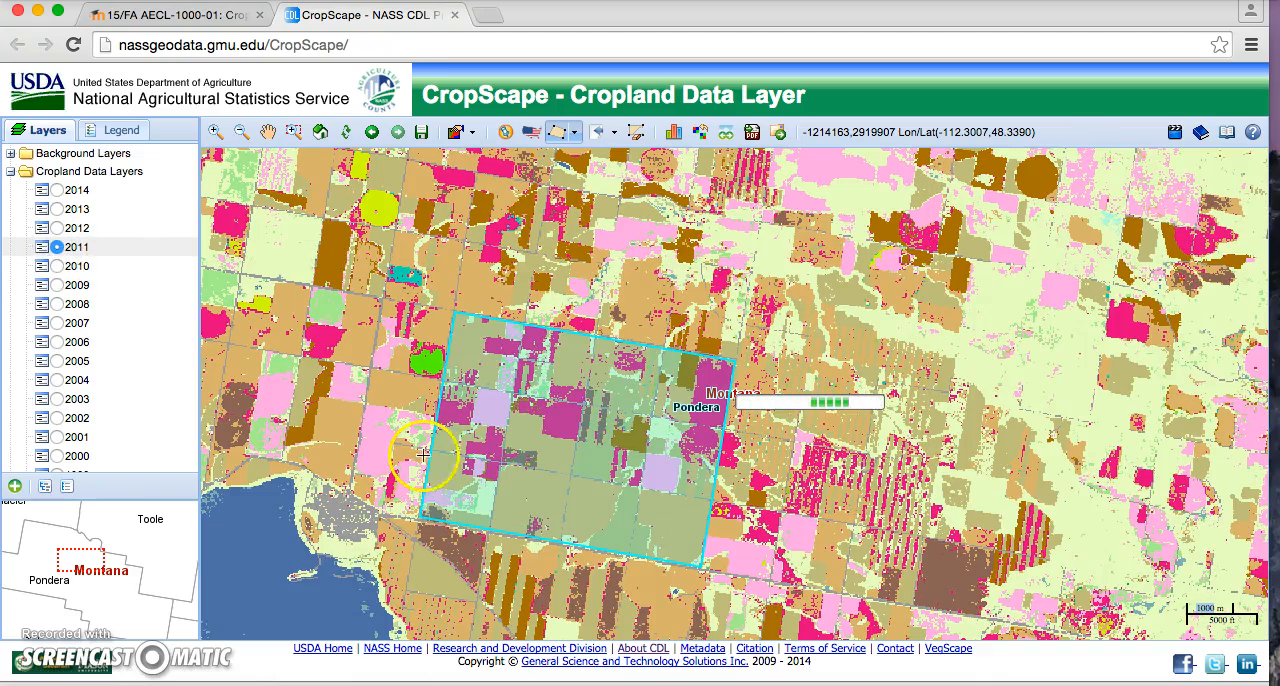
{"action": "left_click", "coordinate": [675, 135]}
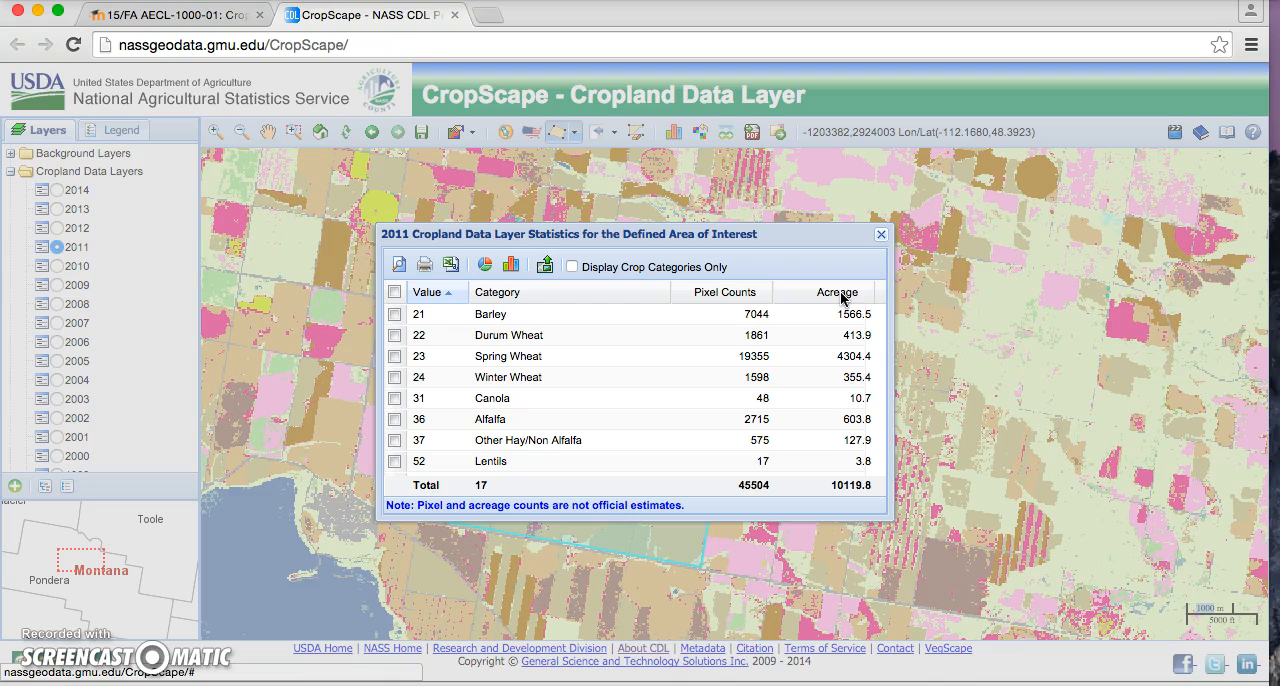
{"action": "left_click", "coordinate": [840, 291]}
{"action": "left_click", "coordinate": [840, 291]}
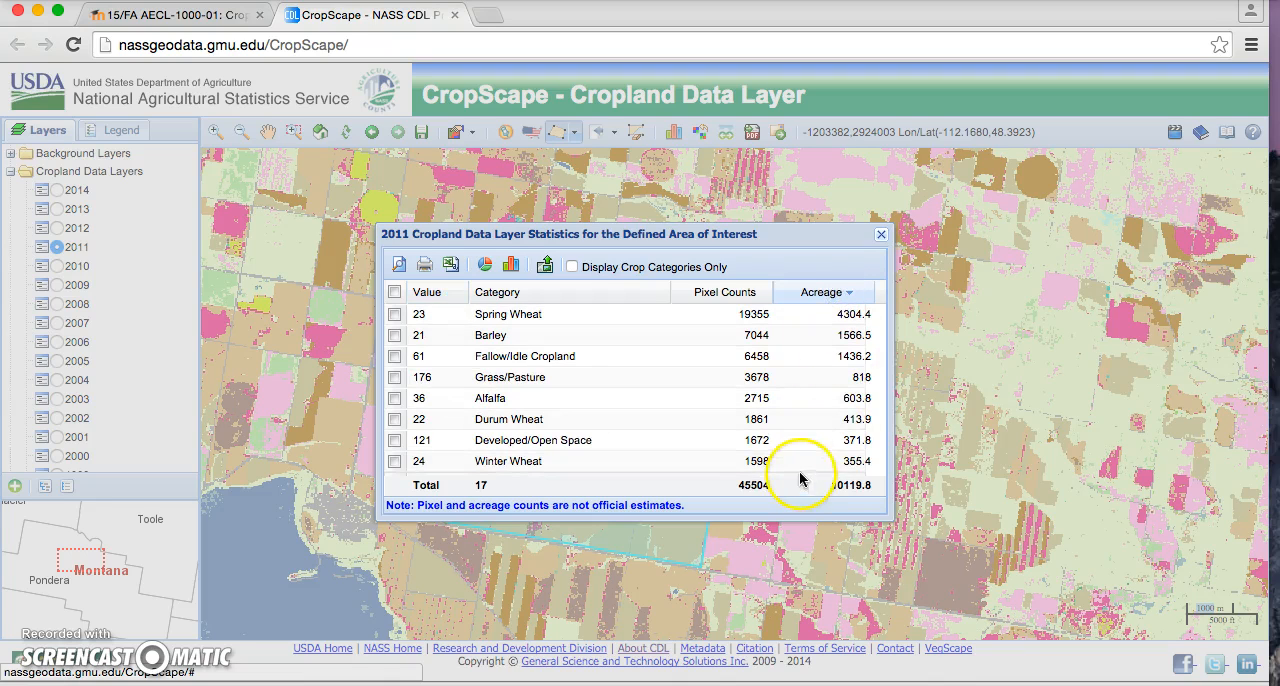
{"action": "left_click", "coordinate": [881, 234]}
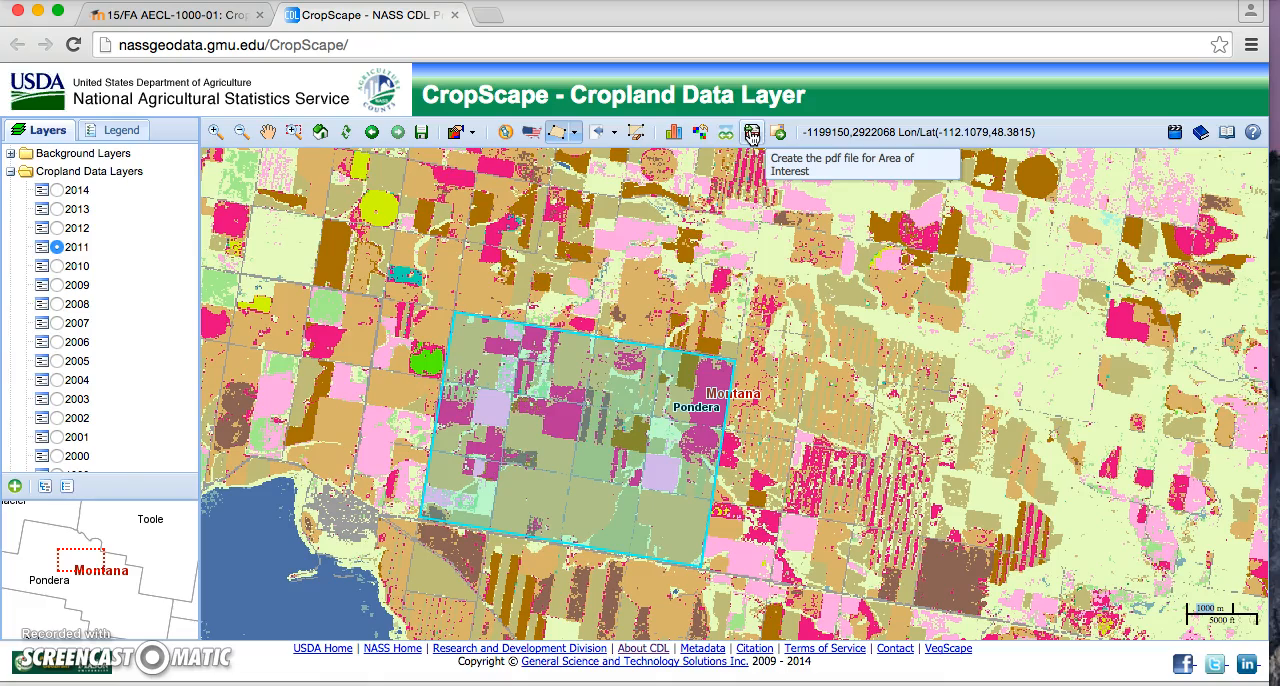
Step: Create a letter-size PDF titled "2011 Area of Interest" with all categories, review its map and legend in the preview, and close it
{"action": "left_click", "coordinate": [752, 134]}
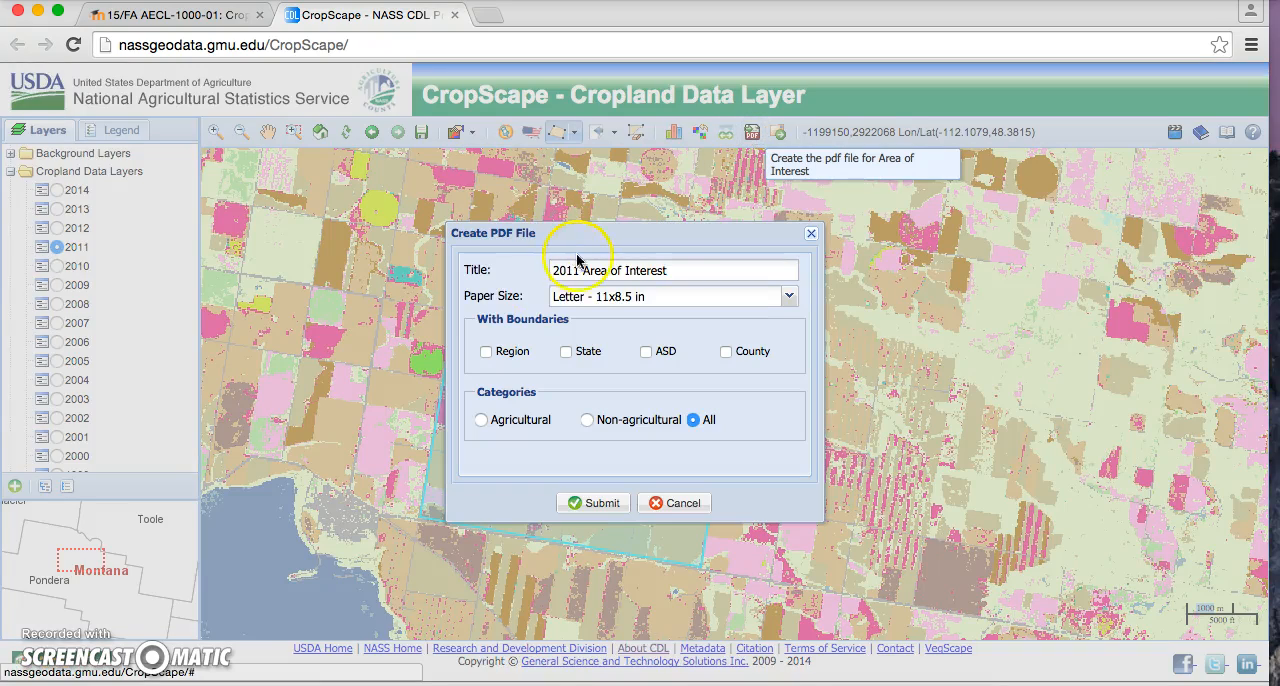
{"action": "left_click", "coordinate": [595, 509]}
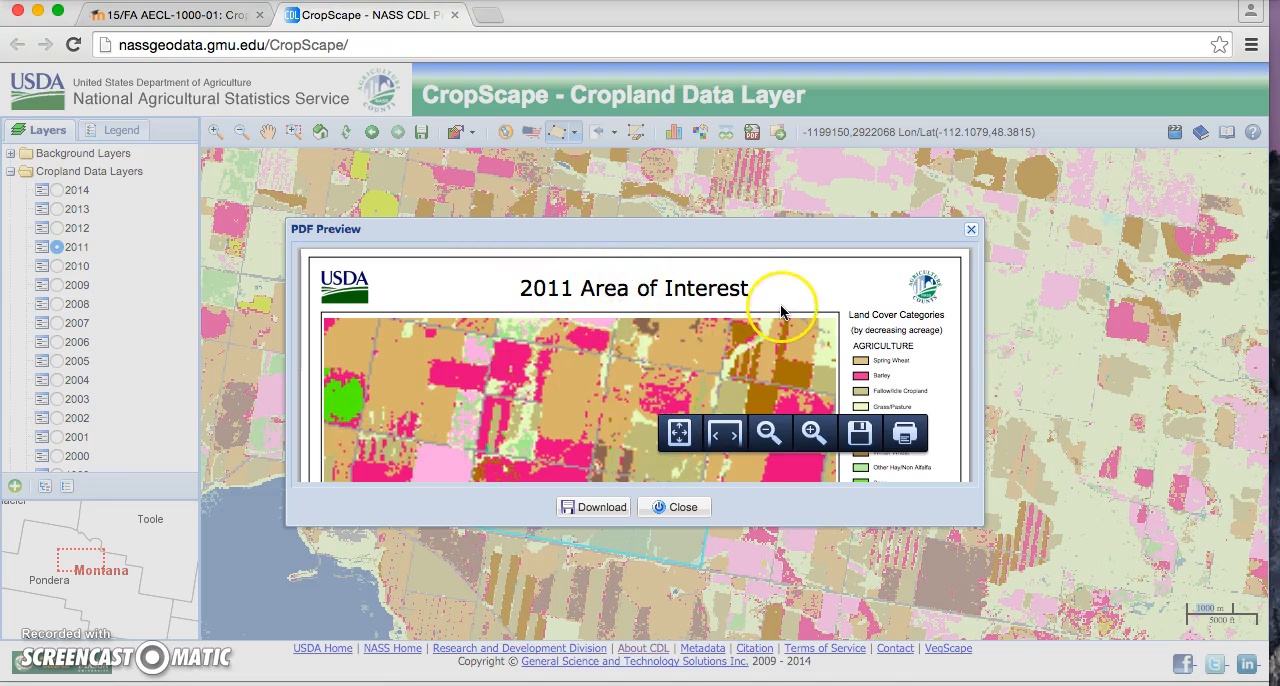
{"action": "scroll", "coordinate": [781, 312], "scroll_direction": "down", "scroll_amount": 2}
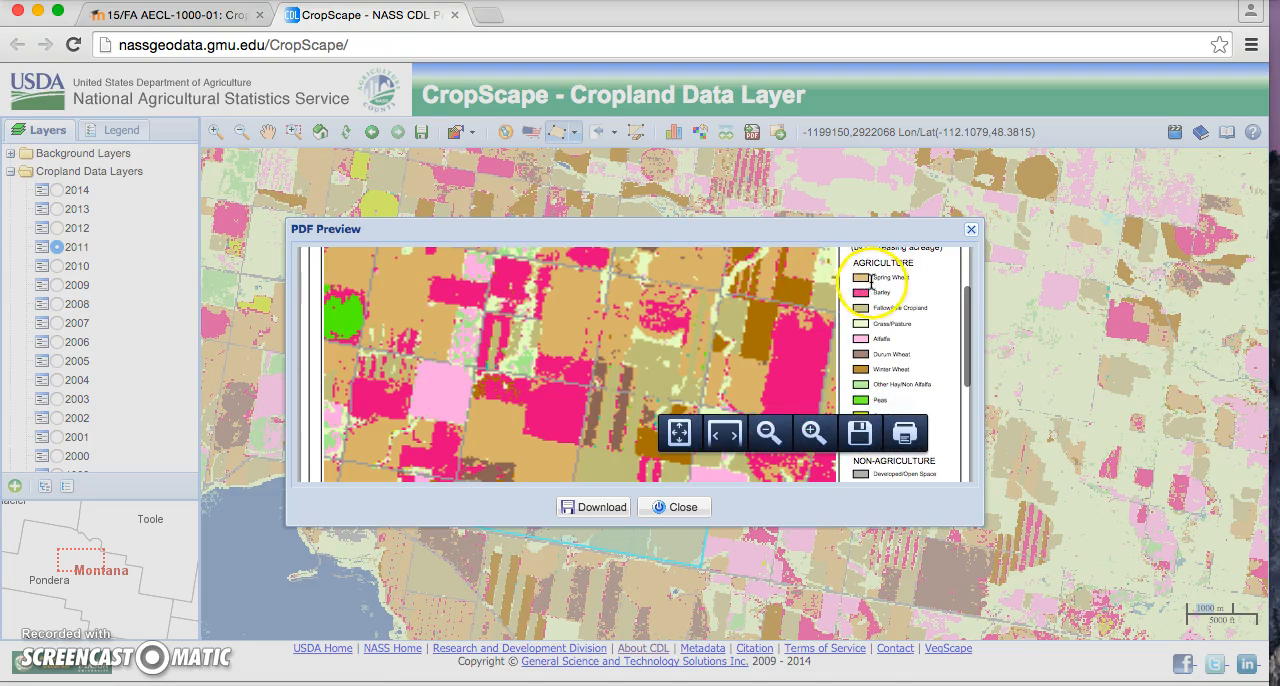
{"action": "scroll", "coordinate": [841, 363], "scroll_direction": "down", "scroll_amount": 1}
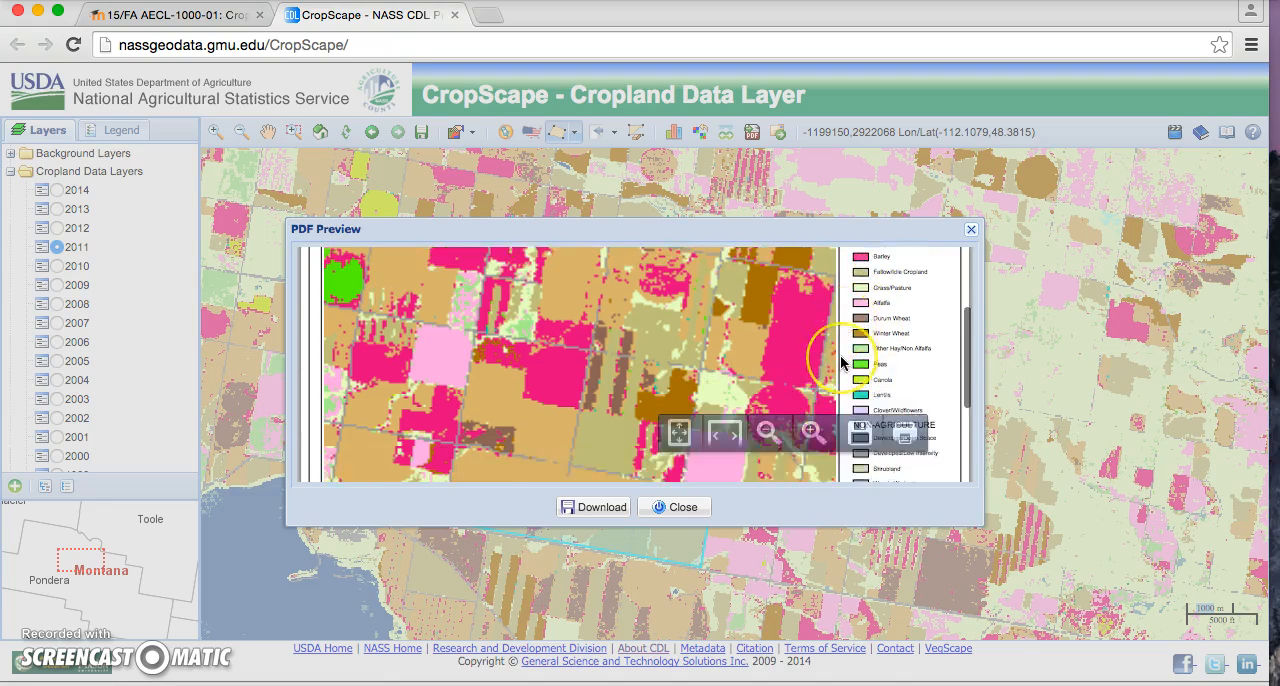
{"action": "scroll", "coordinate": [841, 363], "scroll_direction": "down", "scroll_amount": 1}
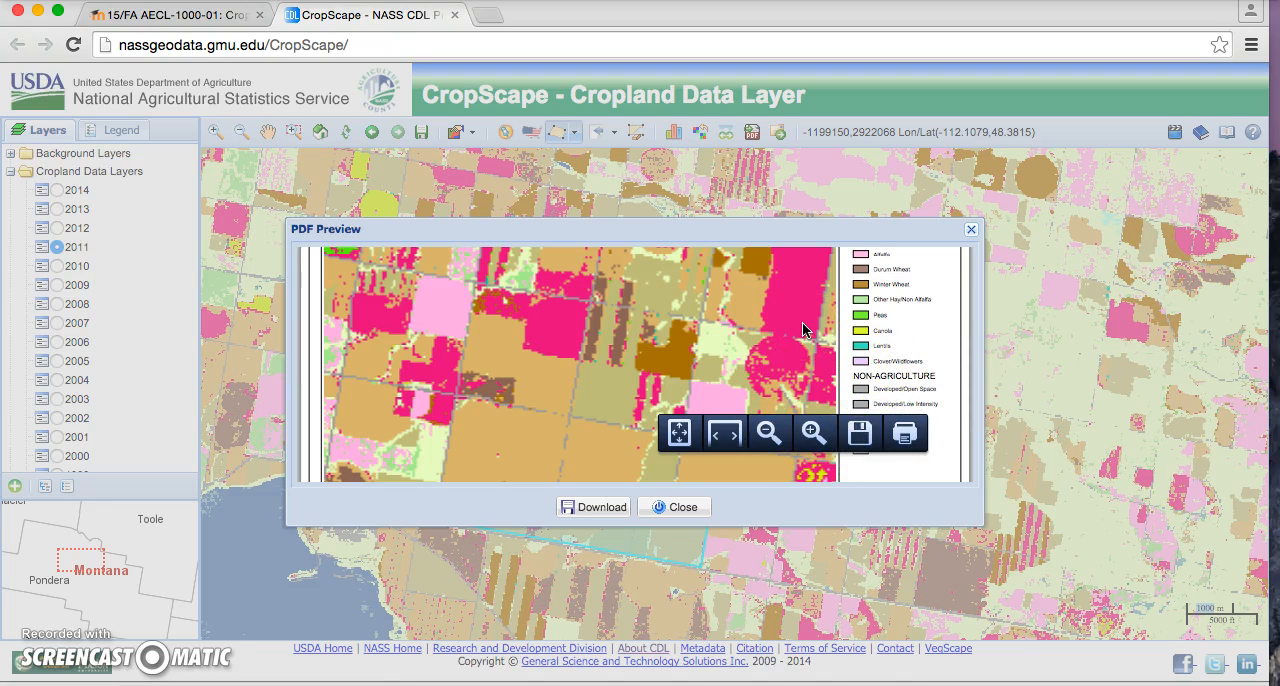
{"action": "left_click", "coordinate": [860, 438]}
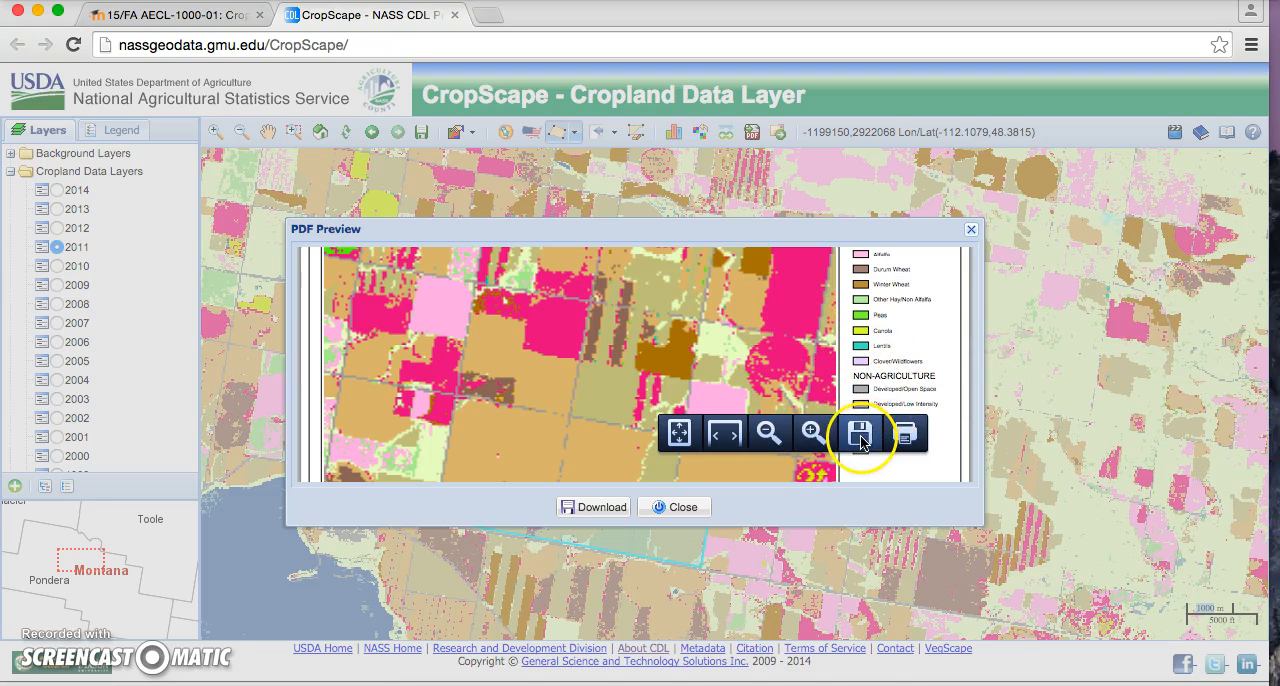
{"action": "left_click", "coordinate": [589, 513]}
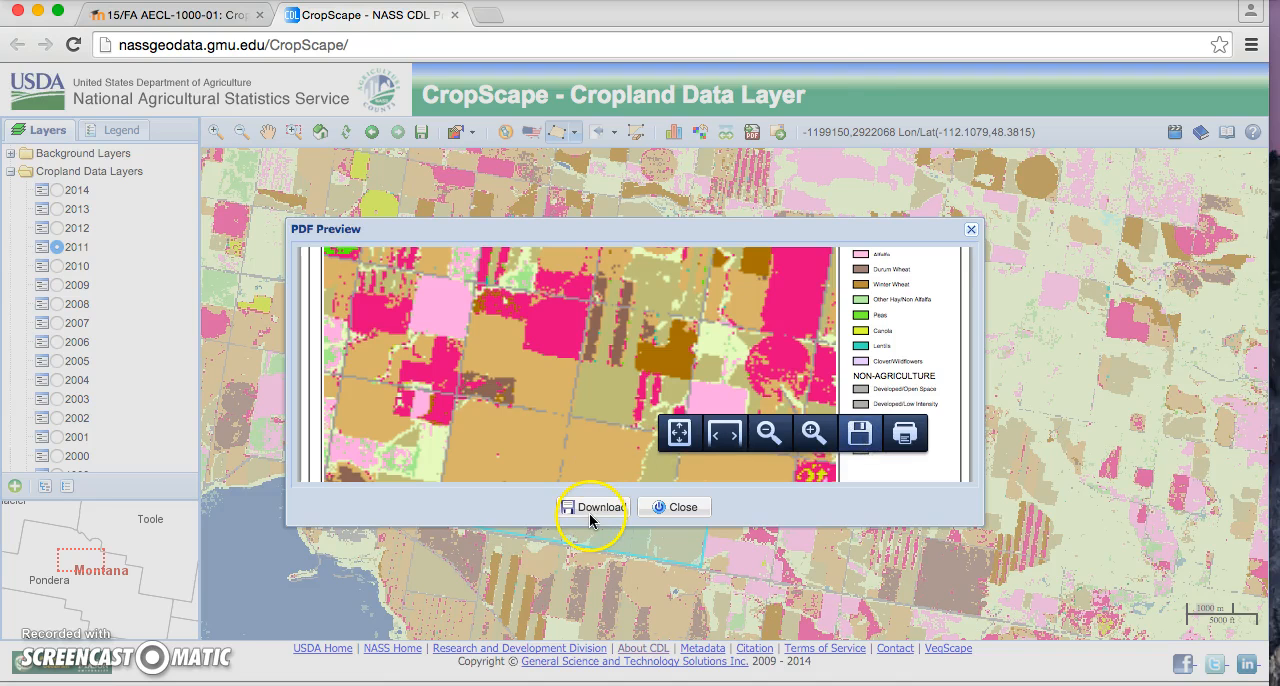
{"action": "left_click", "coordinate": [722, 210]}
{"action": "left_click", "coordinate": [610, 510]}
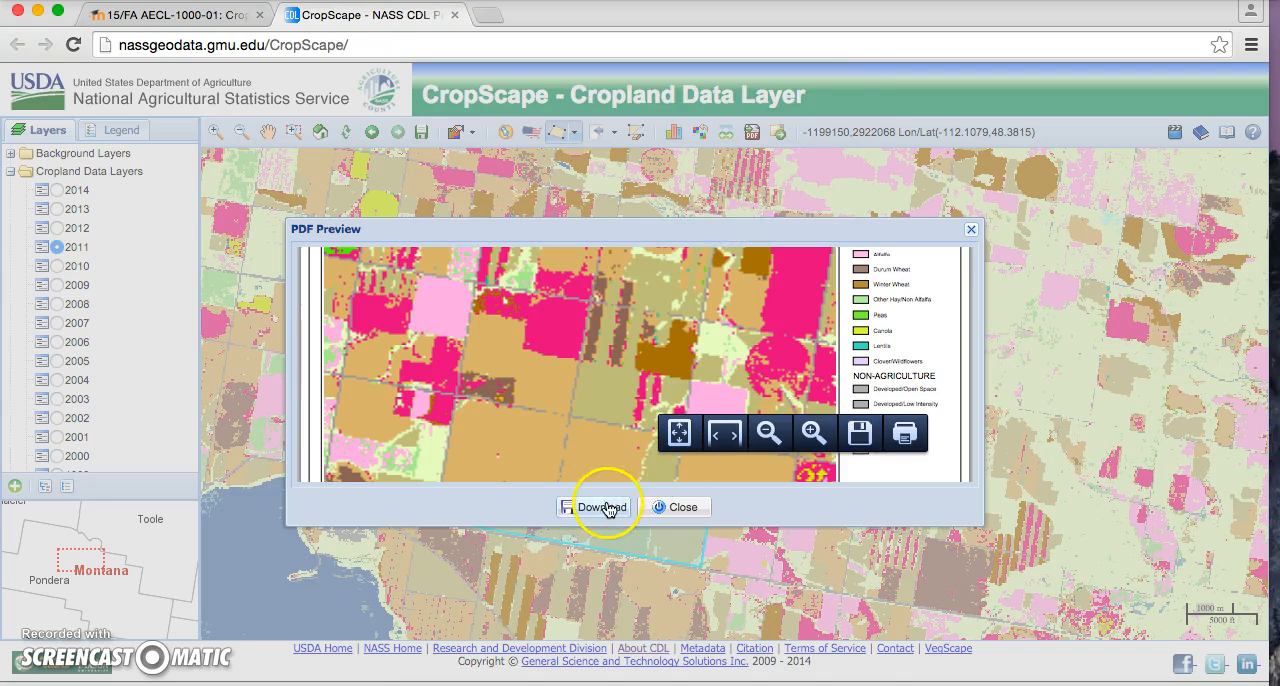
{"action": "left_click", "coordinate": [971, 229]}
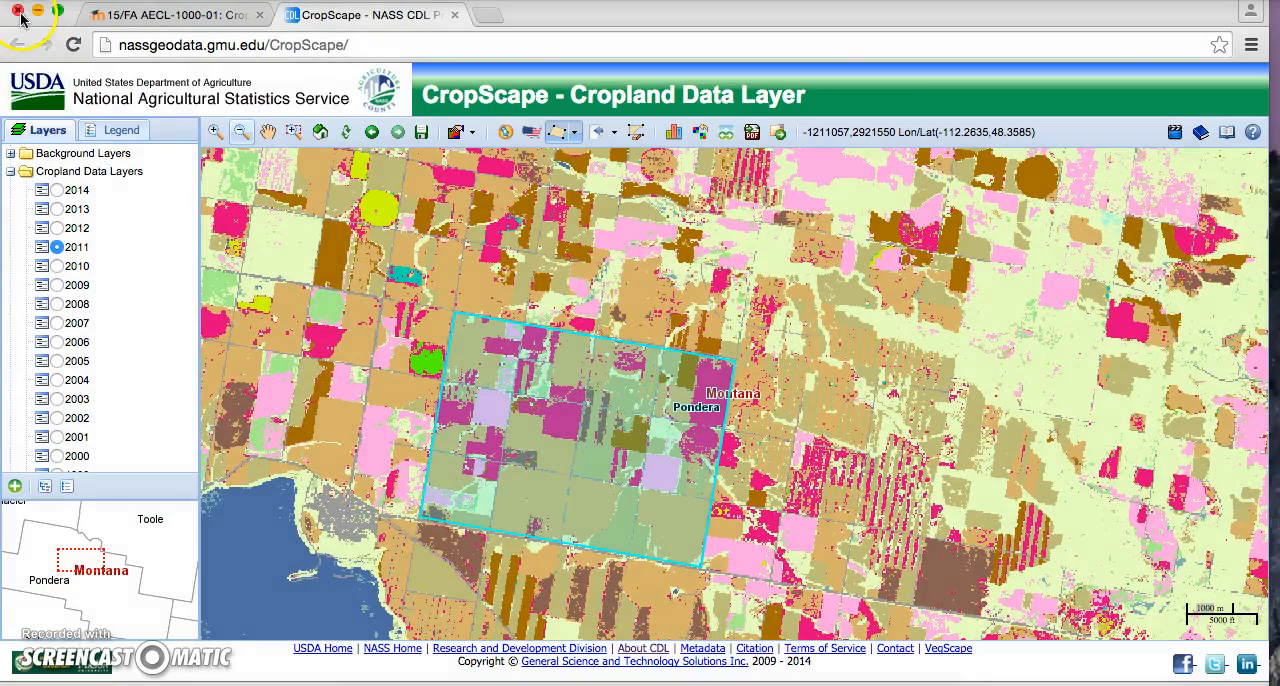
Step: Minimize the browser, create a folder named Cropscape on the desktop, and open it in Finder
{"action": "left_click", "coordinate": [37, 14]}
{"action": "right_click", "coordinate": [302, 193]}
{"action": "left_click", "coordinate": [324, 200]}
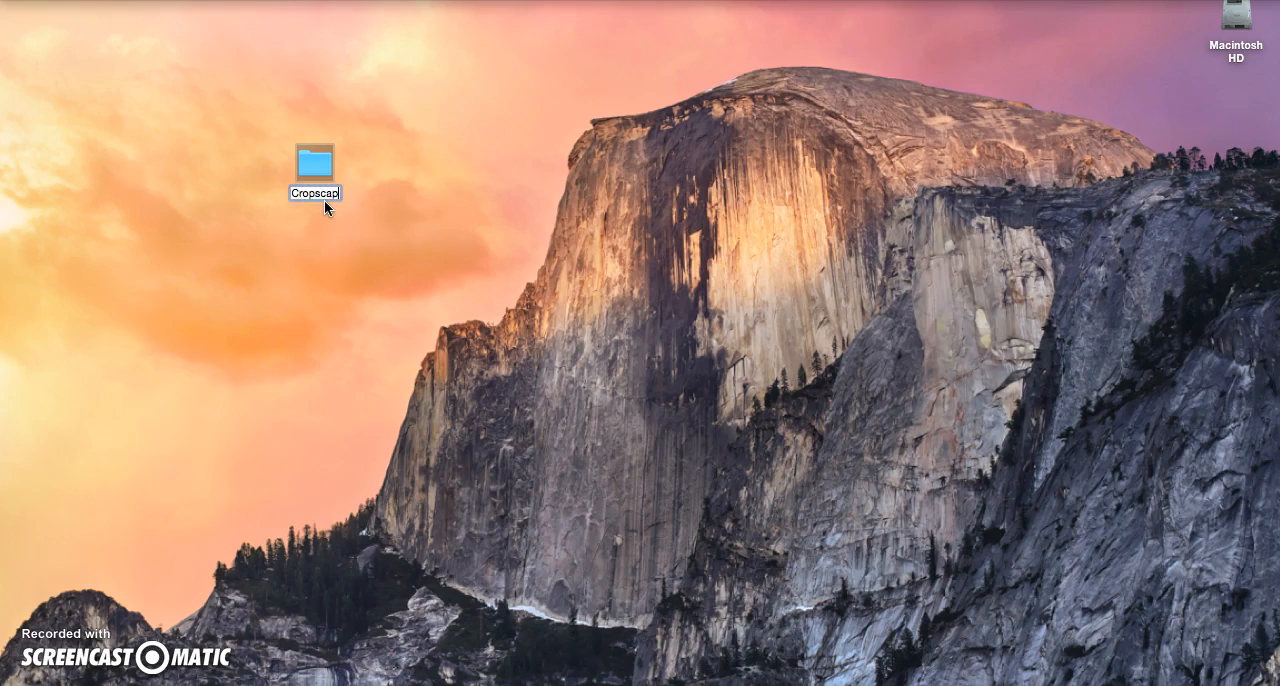
{"action": "double_click", "coordinate": [313, 160]}
{"action": "left_click", "coordinate": [453, 87]}
{"action": "left_click_drag", "start_coordinate": [453, 87], "coordinate": [274, 69]}
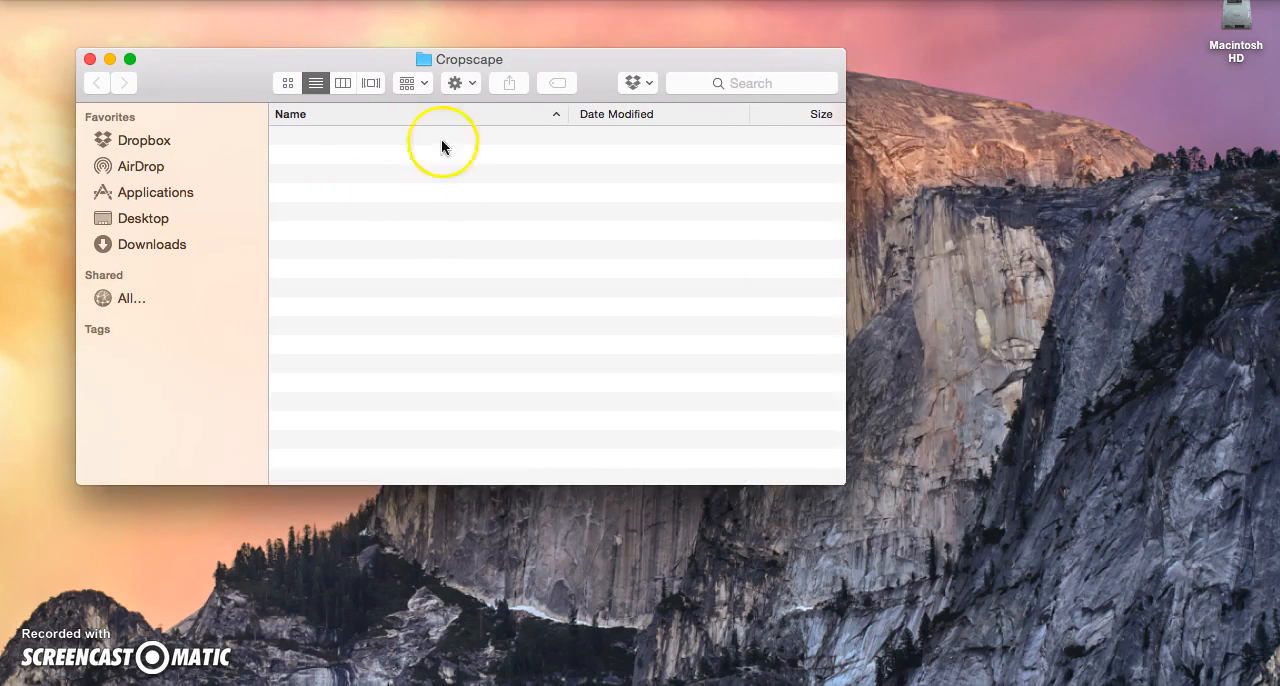
Step: Create a subfolder named California inside the Cropscape folder
{"action": "left_click", "coordinate": [463, 83]}
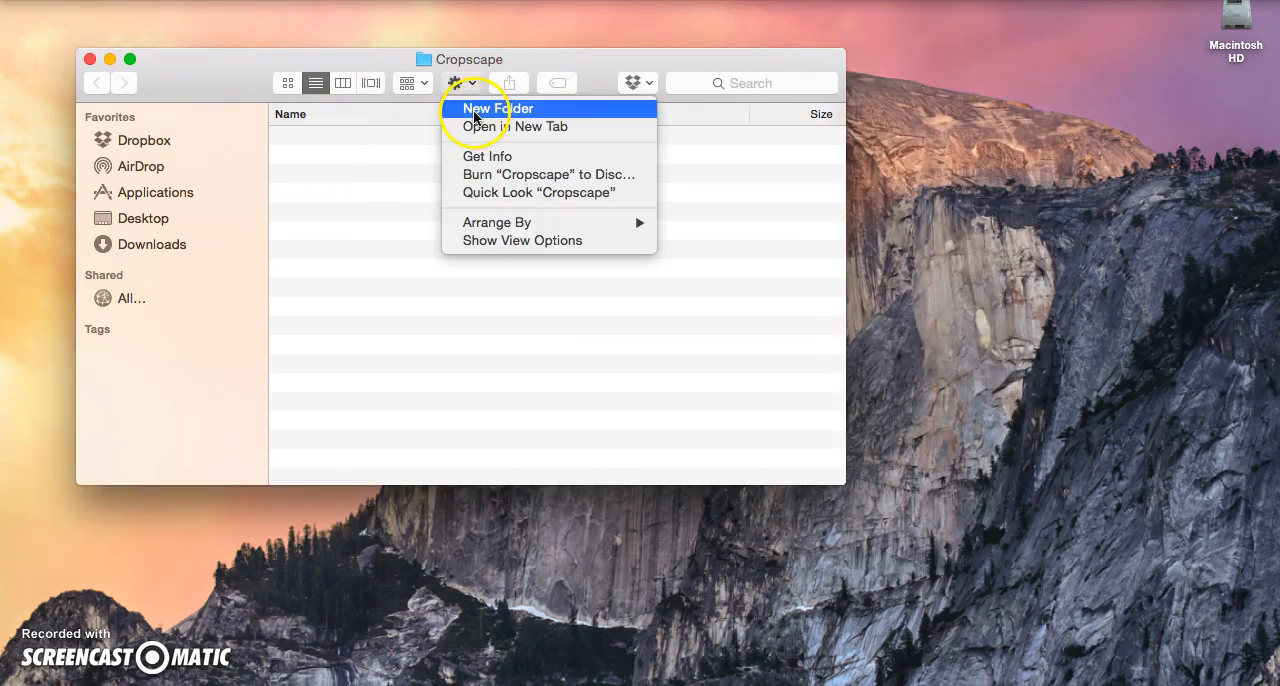
{"action": "left_click", "coordinate": [466, 108]}
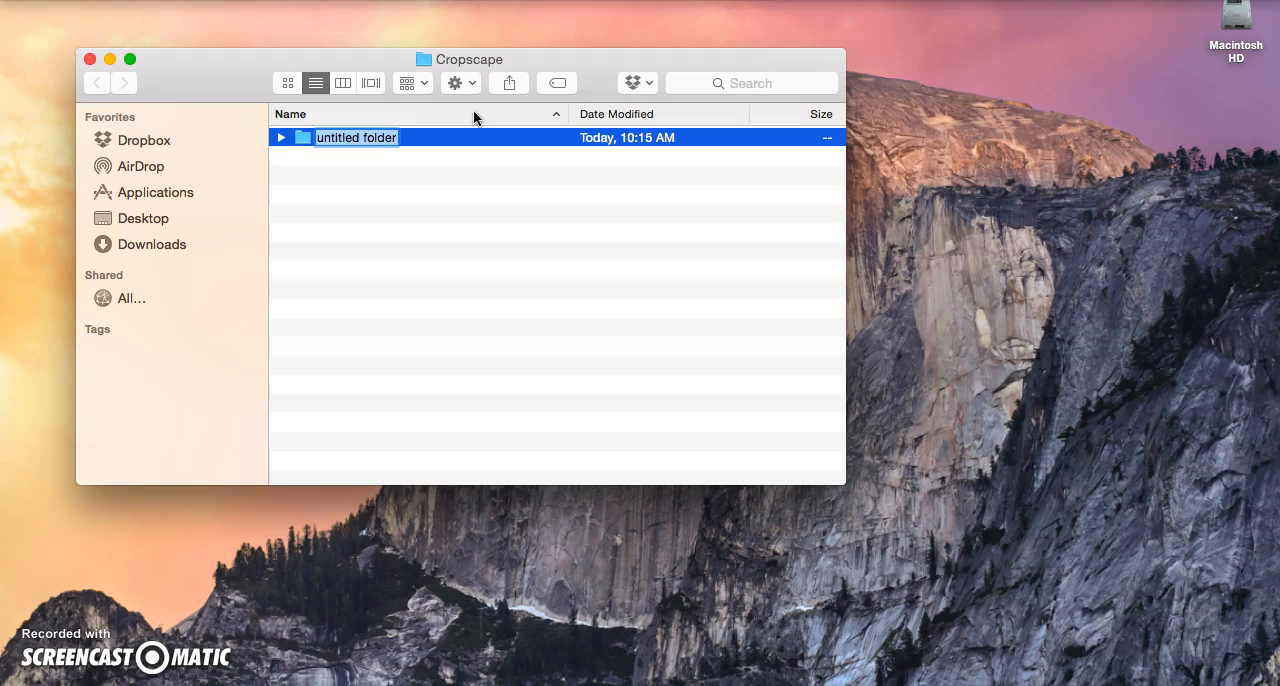
{"action": "type", "text": "California"}
{"action": "key", "text": "Return"}
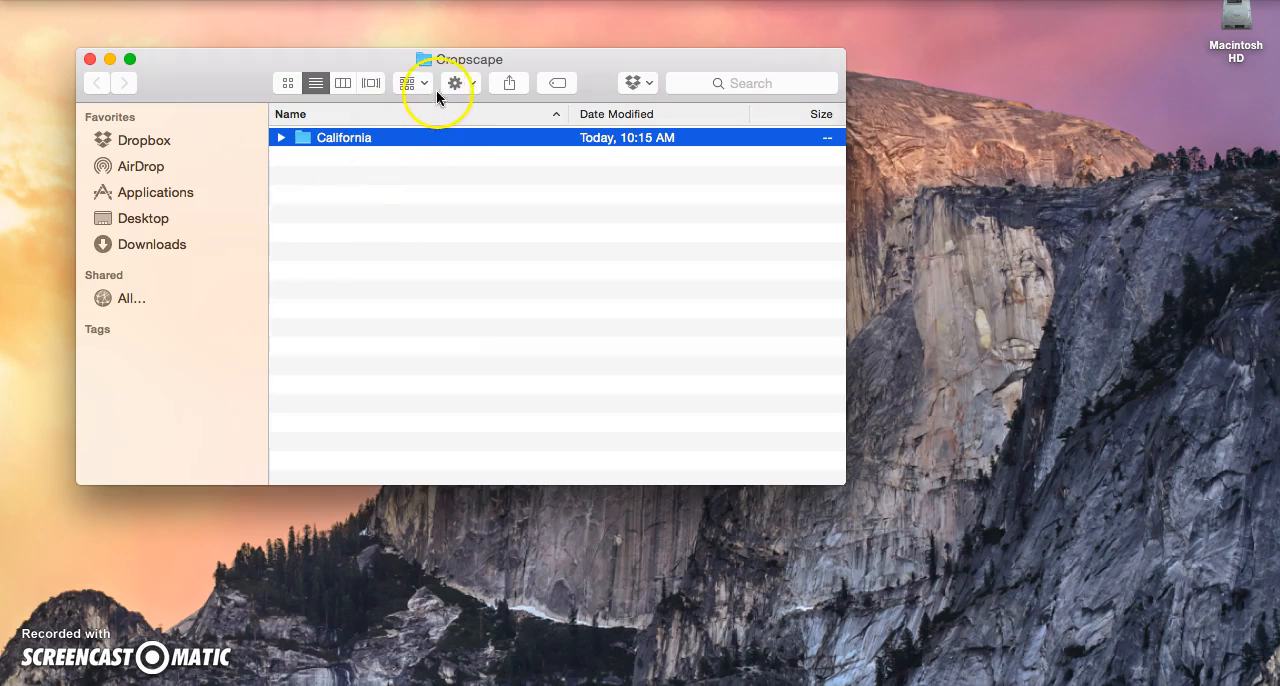
Step: Create a second subfolder named Illinois inside the Cropscape folder
{"action": "left_click", "coordinate": [436, 90]}
{"action": "left_click", "coordinate": [471, 109]}
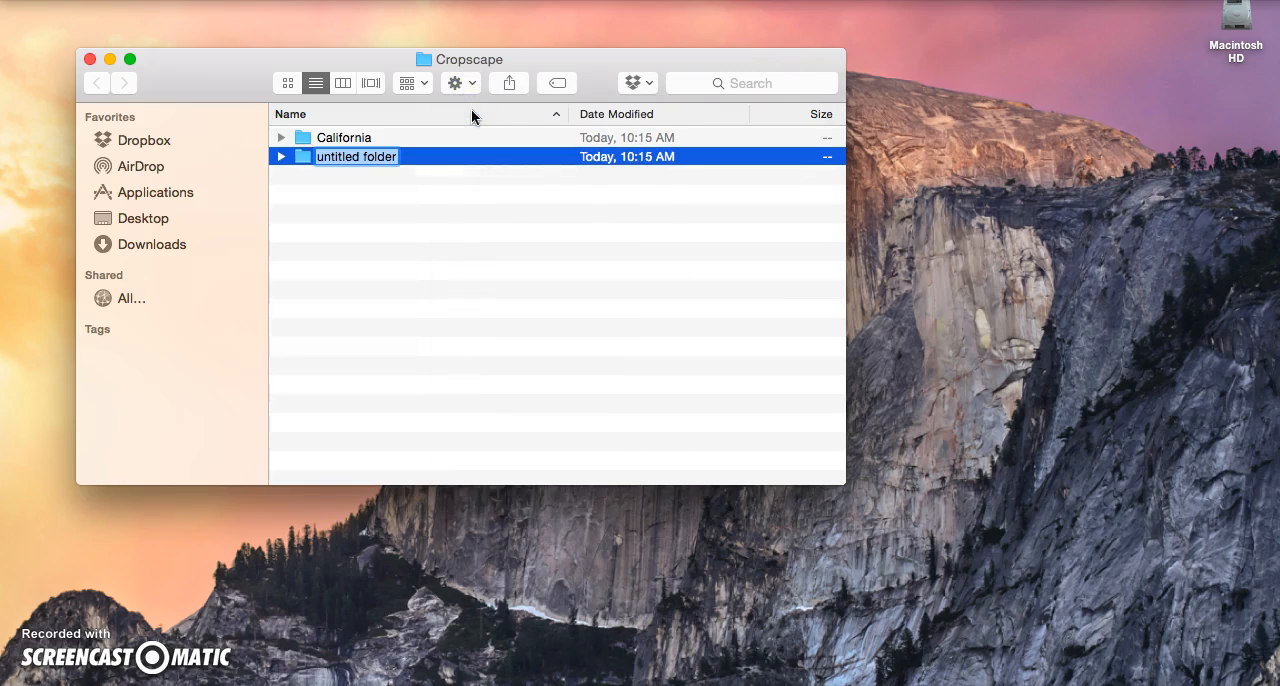
{"action": "type", "text": "Illio"}
{"action": "key", "text": "BackSpace"}
{"action": "type", "text": "nois"}
{"action": "key", "text": "Return"}
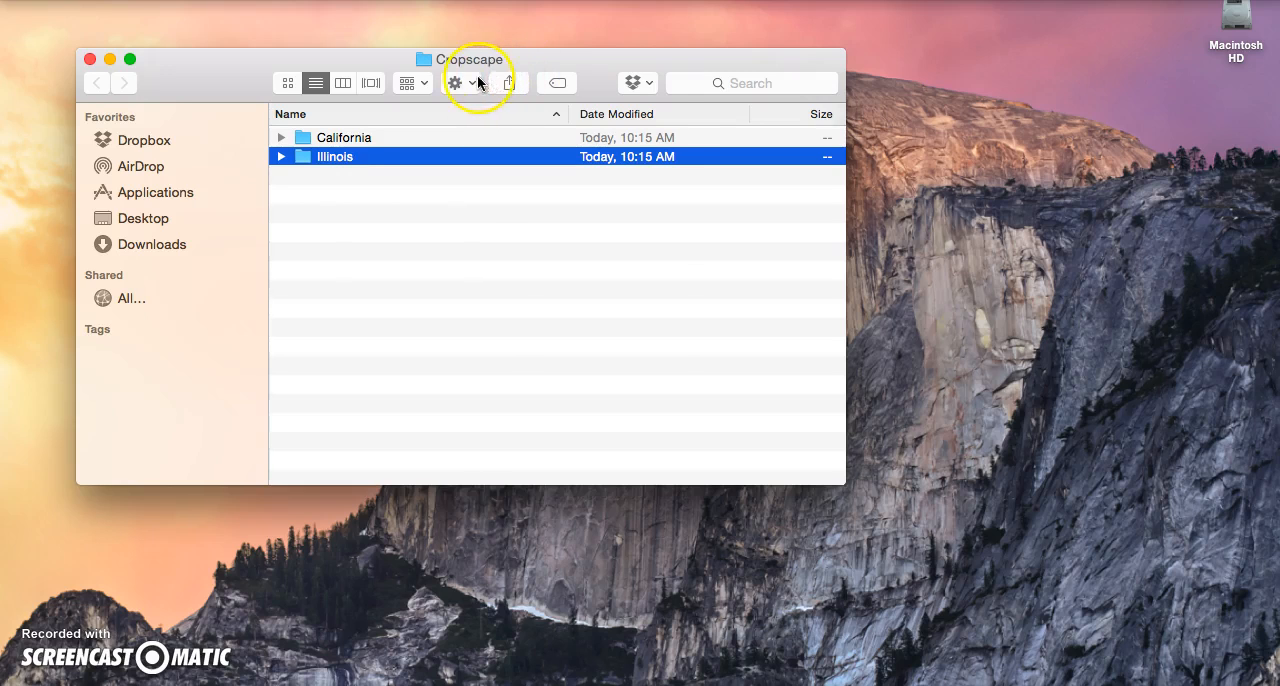
Step: Create a third subfolder named Texas inside the Cropscape folder
{"action": "left_click", "coordinate": [477, 82]}
{"action": "left_click", "coordinate": [474, 106]}
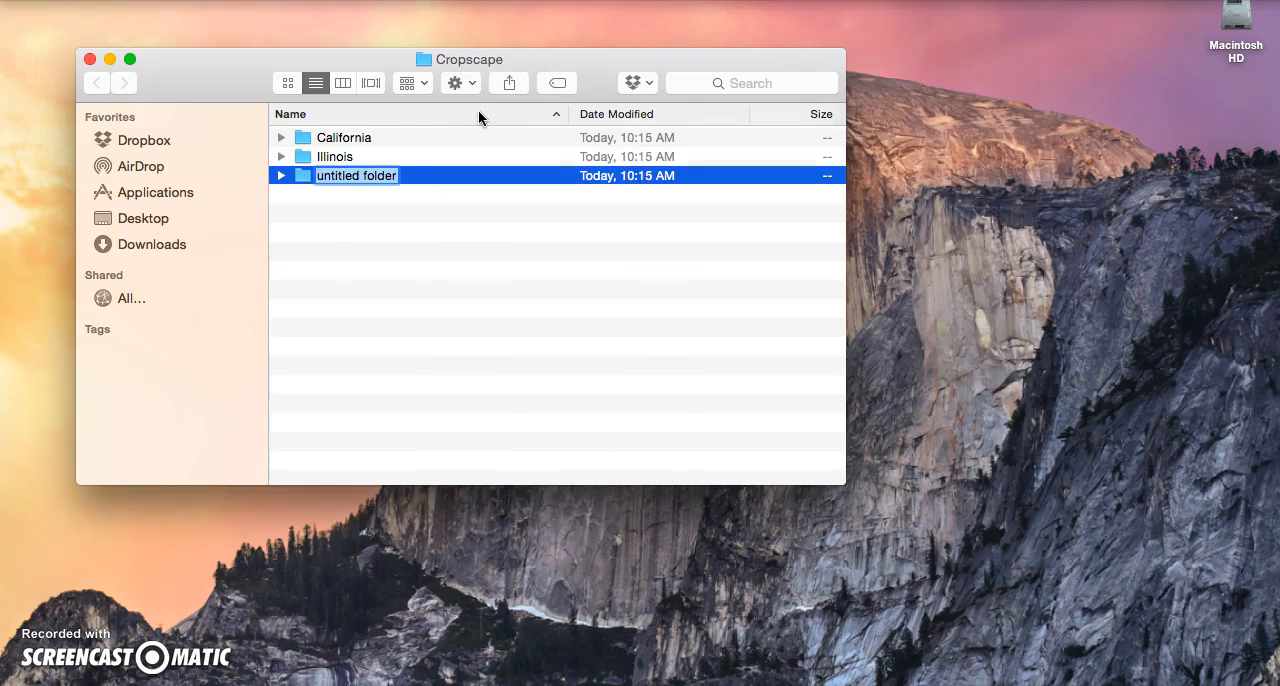
{"action": "key", "text": "BackSpace"}
{"action": "type", "text": "??"}
{"action": "key", "text": "BackSpace"}
{"action": "key", "text": "BackSpace"}
{"action": "type", "text": "Texas"}
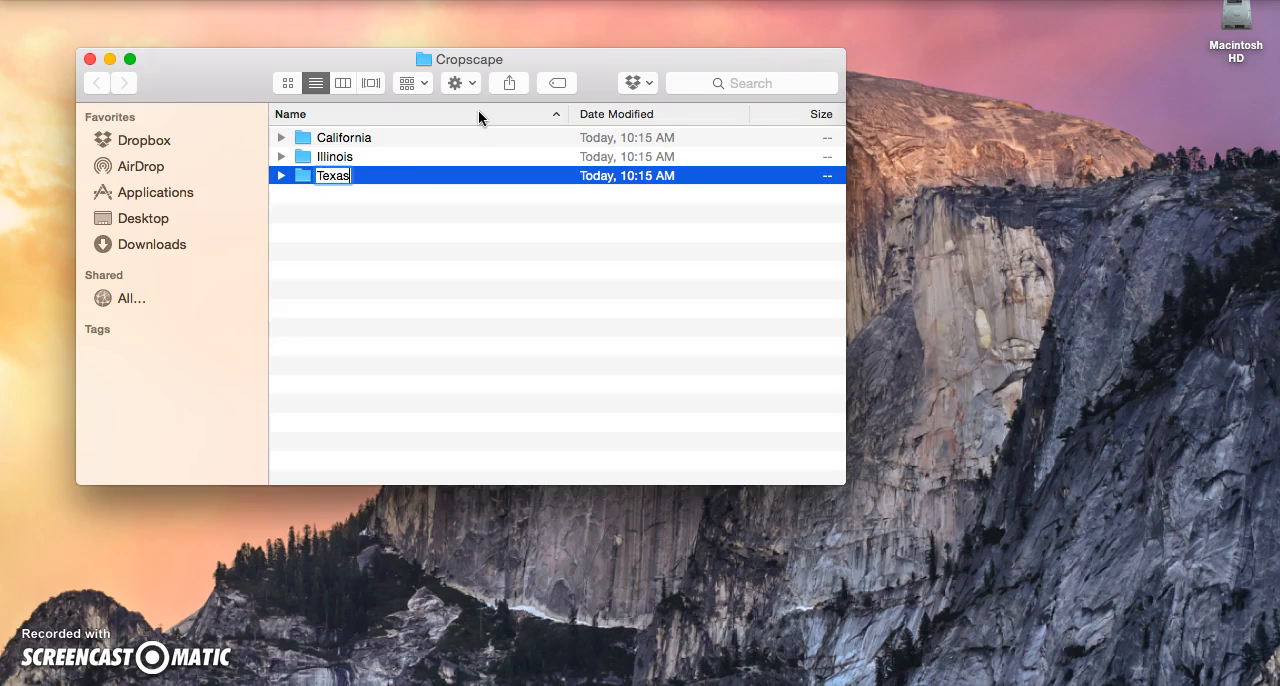
{"action": "key", "text": "Return"}
Step: Open the California folder and create a subfolder named 2104 inside it
{"action": "left_click", "coordinate": [280, 135]}
{"action": "double_click", "coordinate": [311, 137]}
{"action": "left_click", "coordinate": [462, 83]}
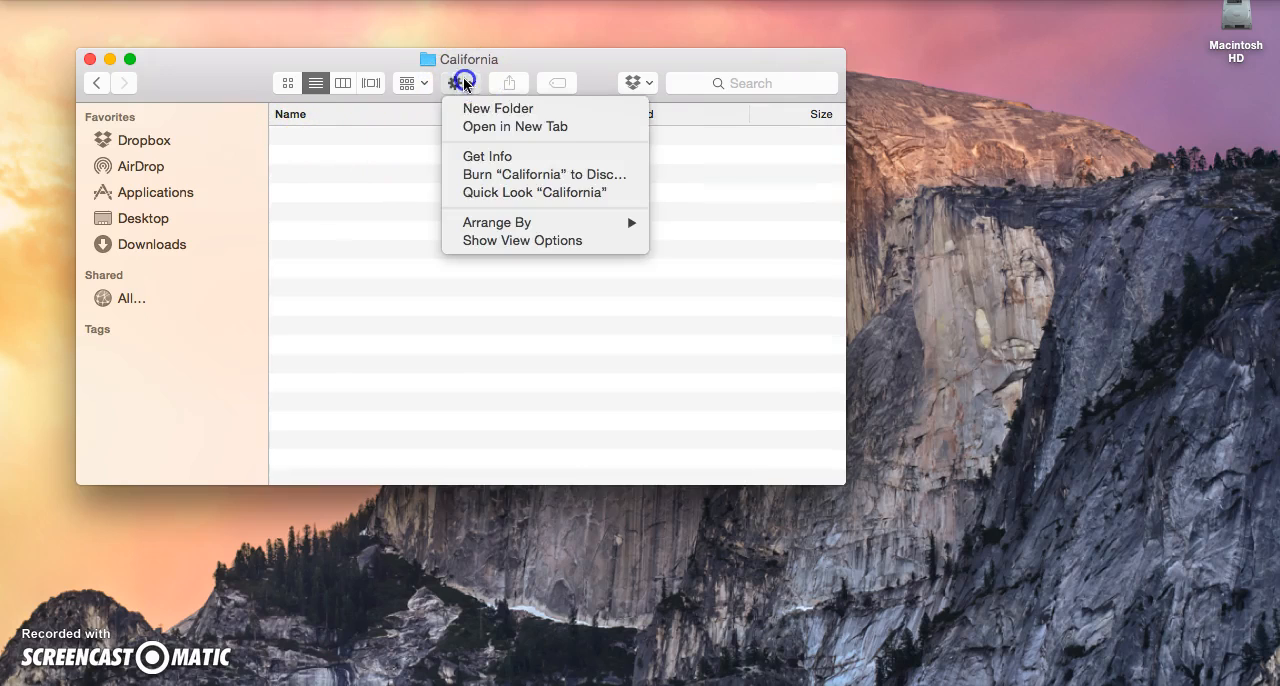
{"action": "left_click", "coordinate": [473, 109]}
{"action": "type", "text": "2104"}
{"action": "key", "text": "Return"}
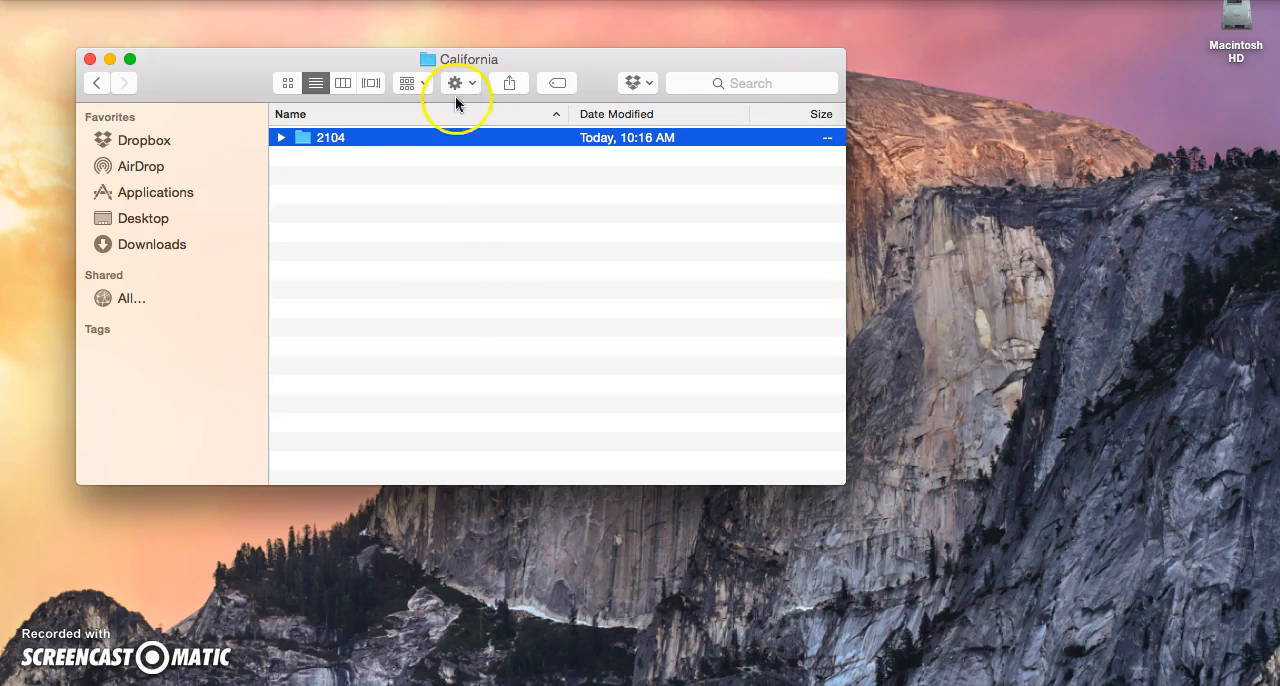
Step: Create another subfolder named 2011 inside the California folder
{"action": "left_click", "coordinate": [460, 80]}
{"action": "left_click", "coordinate": [463, 104]}
{"action": "type", "text": "2011"}
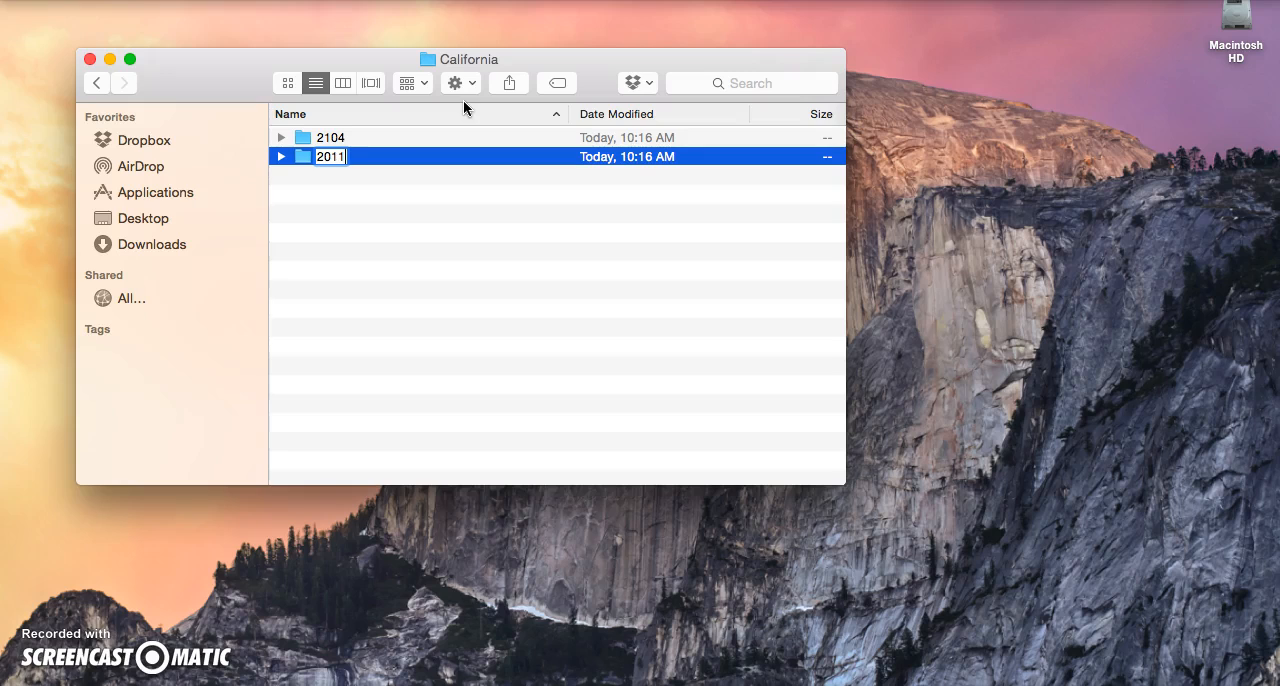
{"action": "key", "text": "Return"}
Step: Rename the mistyped 2104 folder inside California as 2014
{"action": "left_click", "coordinate": [331, 137]}
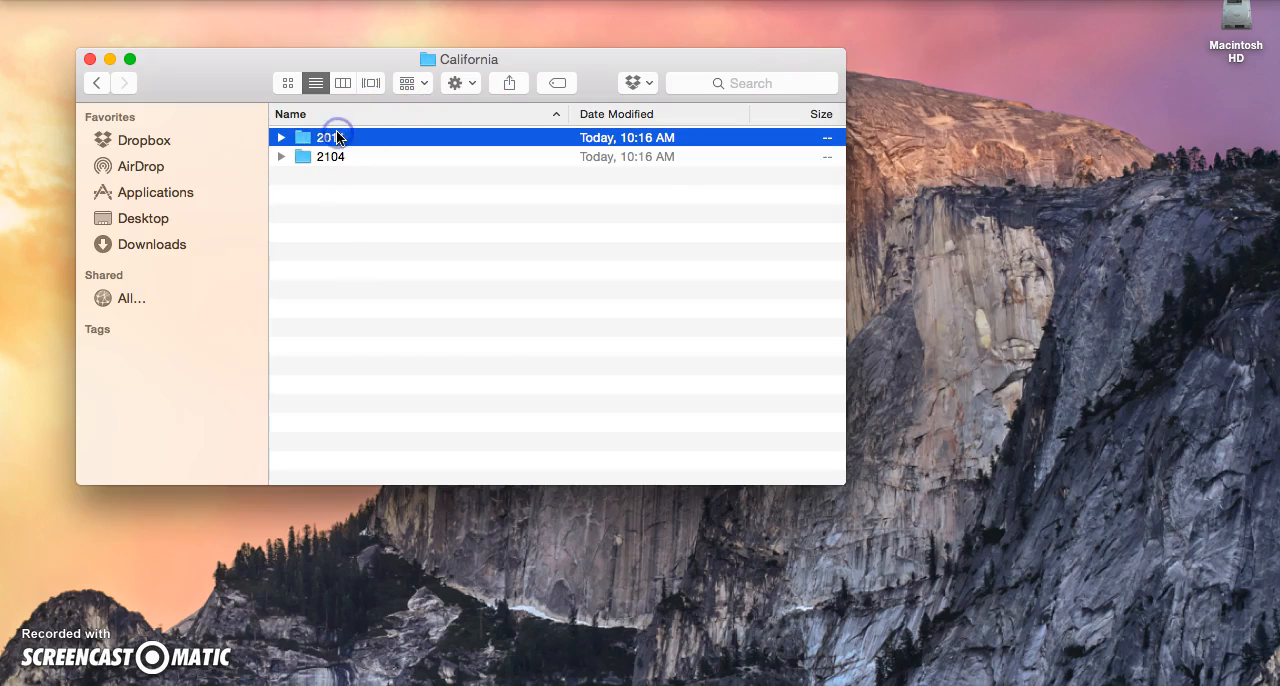
{"action": "left_click", "coordinate": [336, 160]}
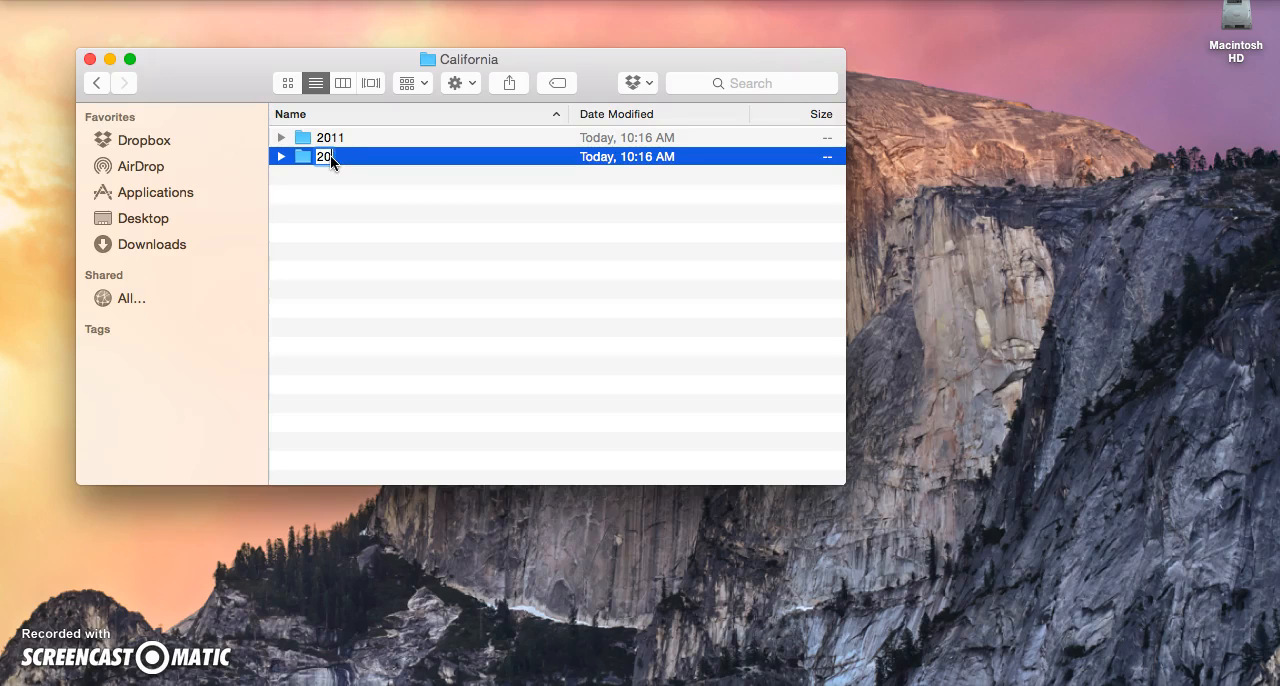
{"action": "type", "text": "2014"}
{"action": "key", "text": "Return"}
Step: Return to CropScape in the browser, display the 2014 Cropland Data Layer, and open the statistics for the defined area of interest
{"action": "left_click", "coordinate": [912, 684]}
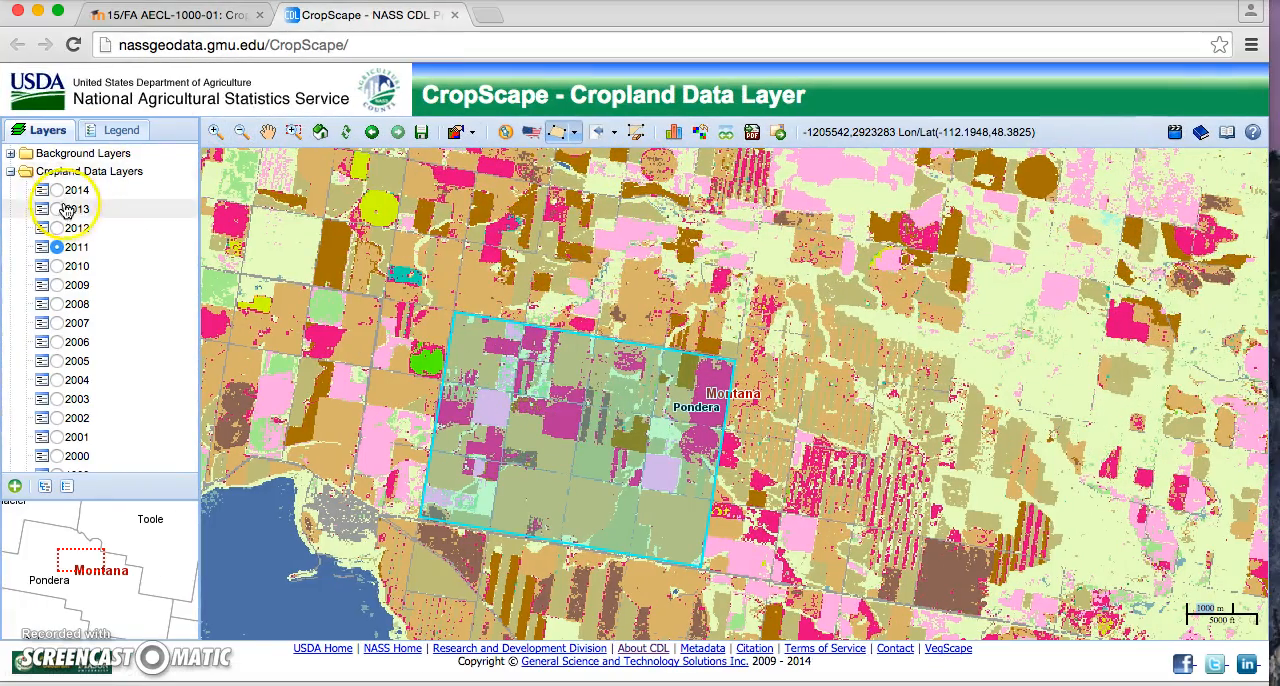
{"action": "left_click", "coordinate": [57, 190]}
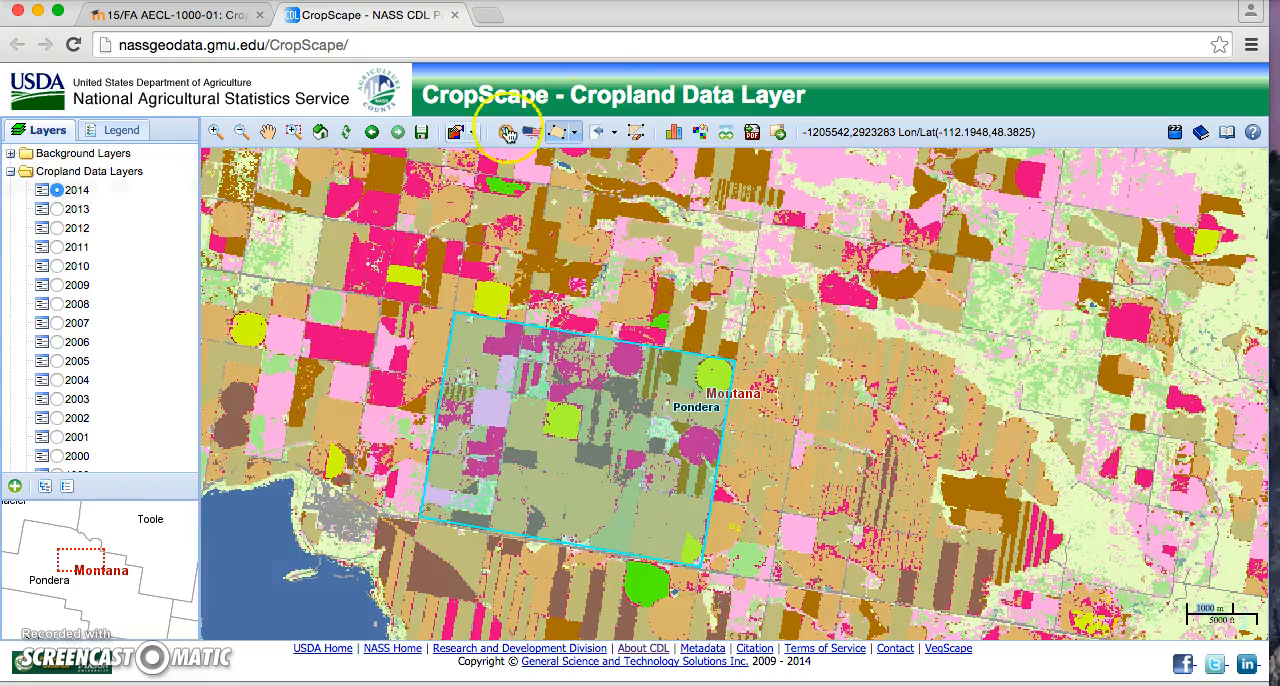
{"action": "left_click", "coordinate": [680, 134]}
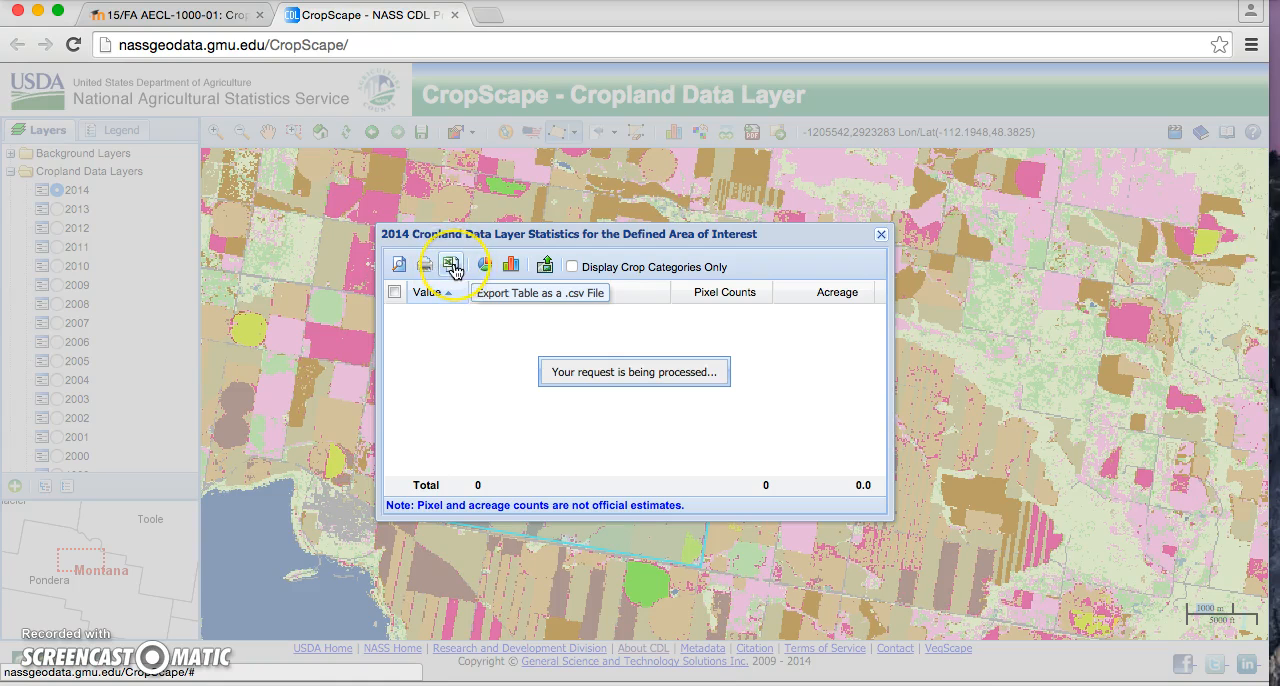
{"action": "left_click", "coordinate": [452, 266]}
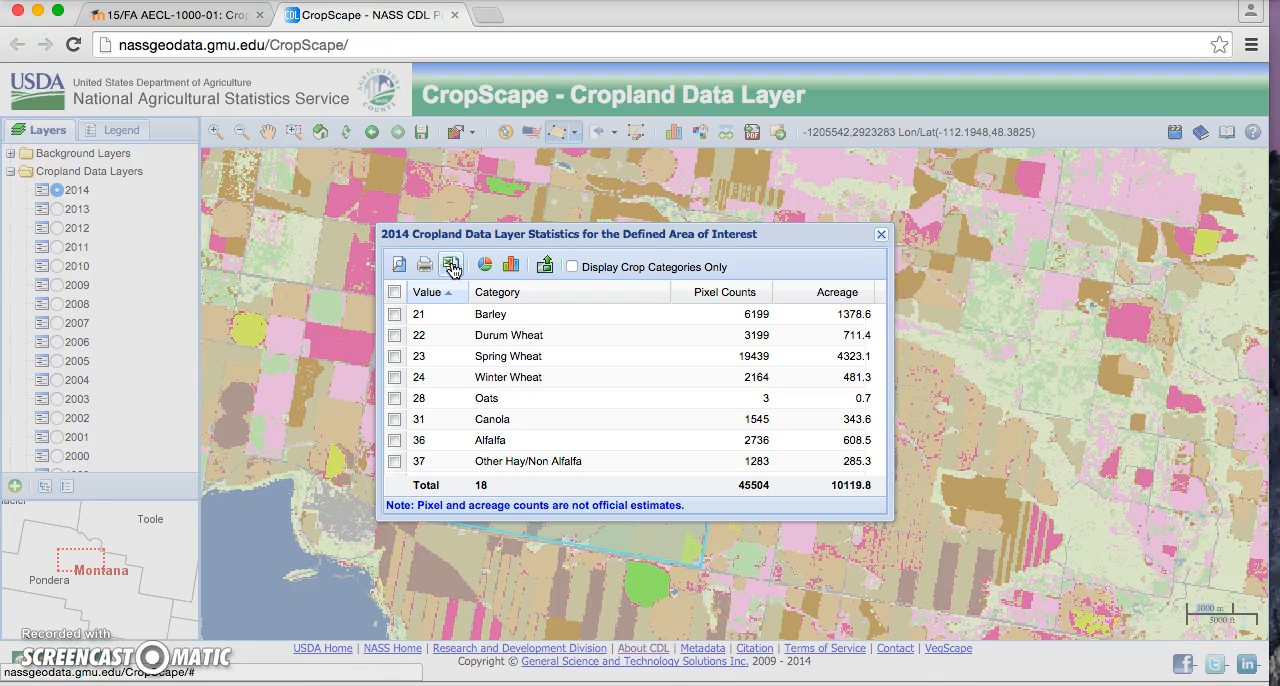
Step: Select Barley, Durum Wheat, Spring Wheat and Winter Wheat in the 2014 statistics table, and close the table
{"action": "left_click", "coordinate": [394, 314]}
{"action": "left_click", "coordinate": [394, 335]}
{"action": "left_click", "coordinate": [394, 356]}
{"action": "left_click", "coordinate": [394, 378]}
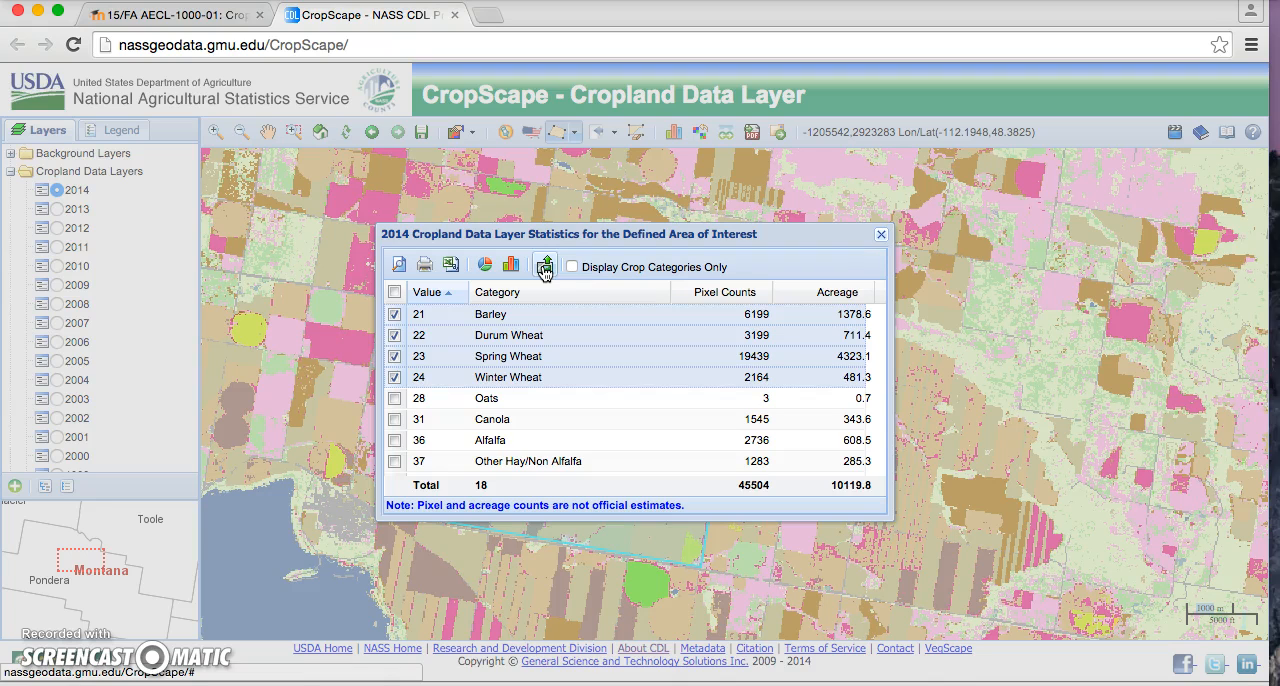
{"action": "left_click", "coordinate": [881, 234]}
Step: Switch the map to the 2011 Cropland Data Layer and minimize the browser
{"action": "left_click", "coordinate": [753, 139]}
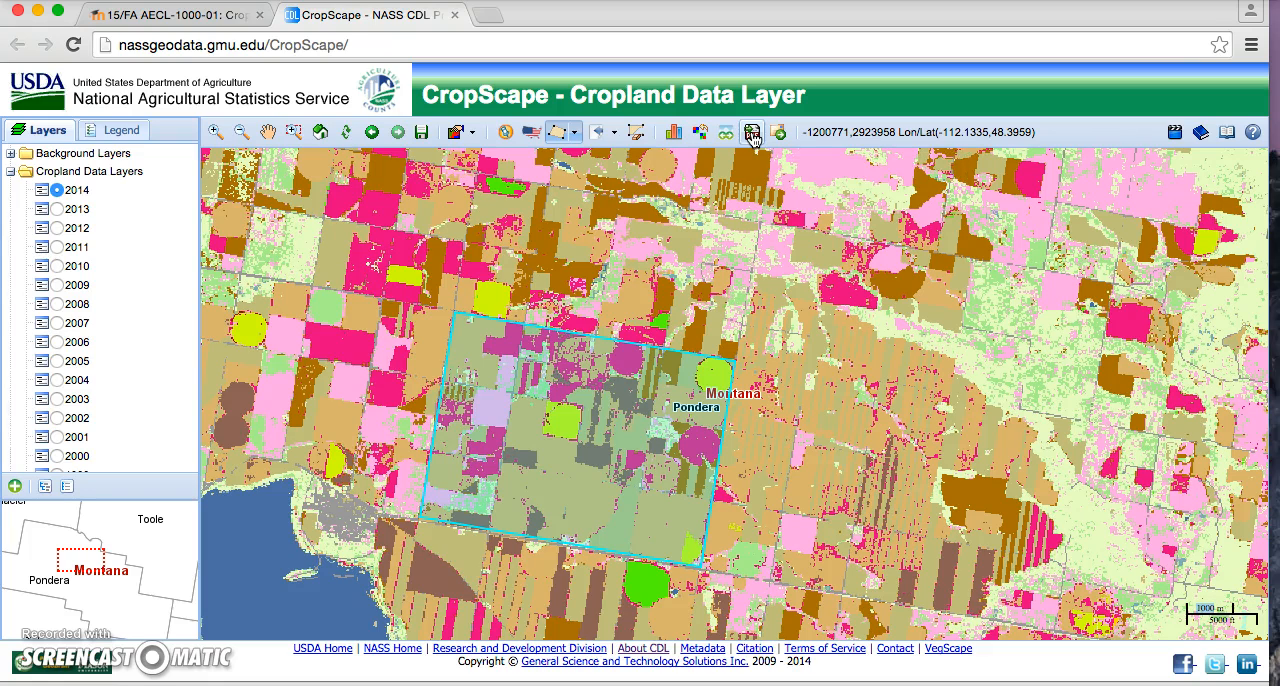
{"action": "left_click", "coordinate": [57, 247]}
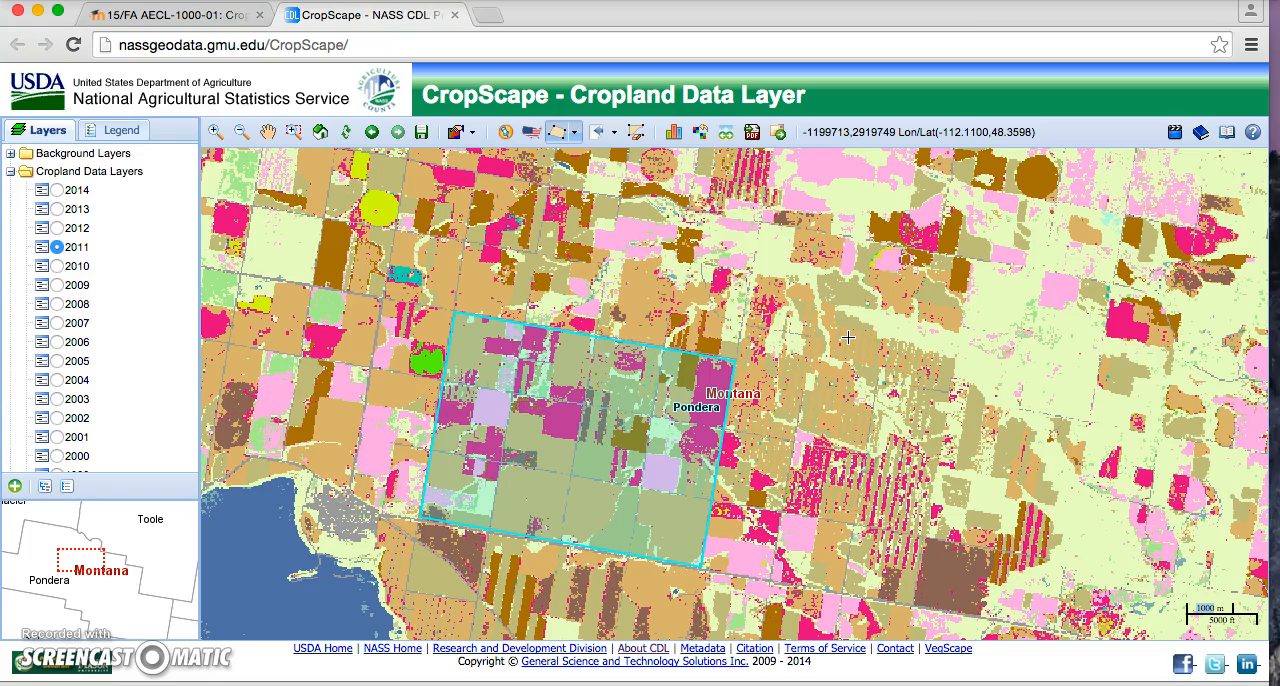
{"action": "left_click", "coordinate": [38, 10]}
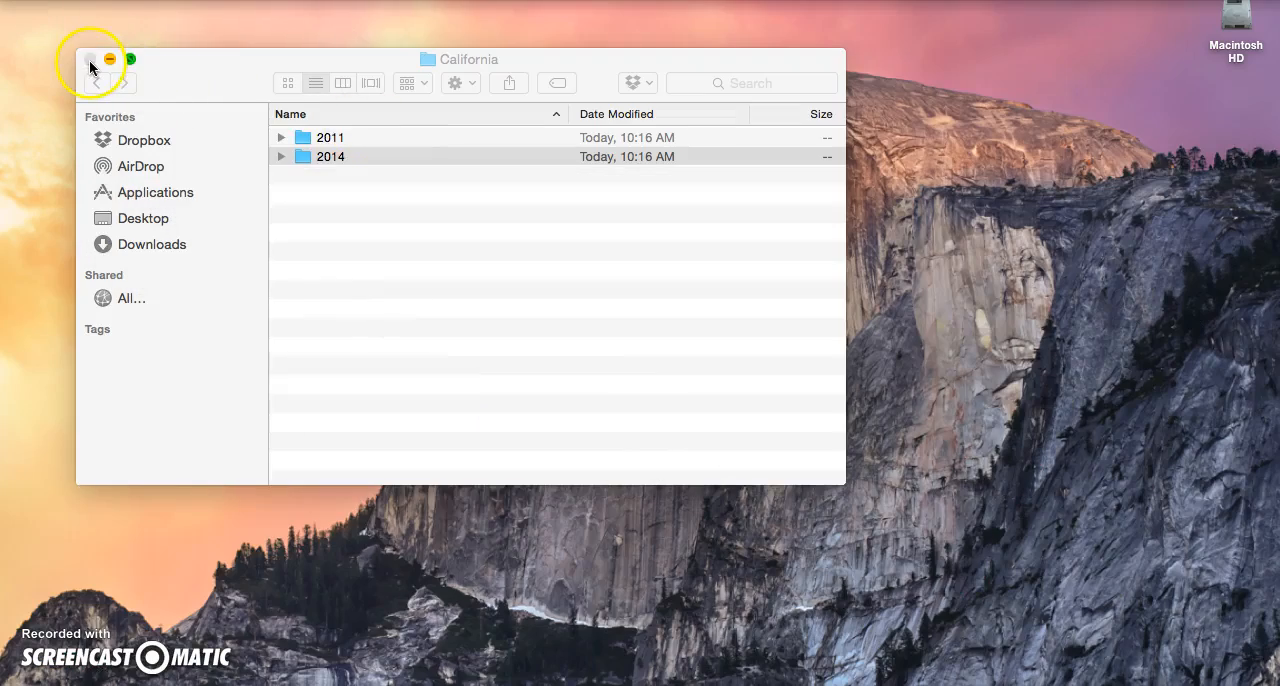
Step: Close the California folder window and compress the Cropscape folder on the desktop into a zip archive
{"action": "left_click", "coordinate": [89, 60]}
{"action": "left_click", "coordinate": [318, 205]}
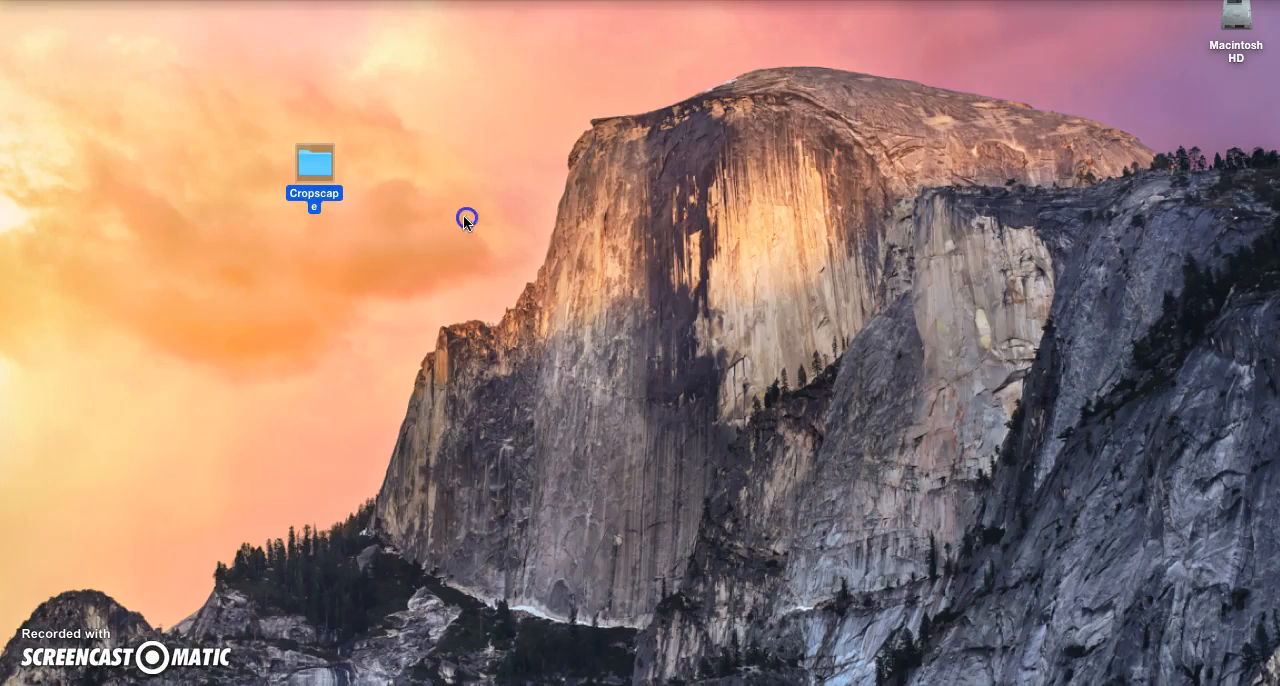
{"action": "right_click", "coordinate": [320, 173]}
{"action": "left_click", "coordinate": [391, 292]}
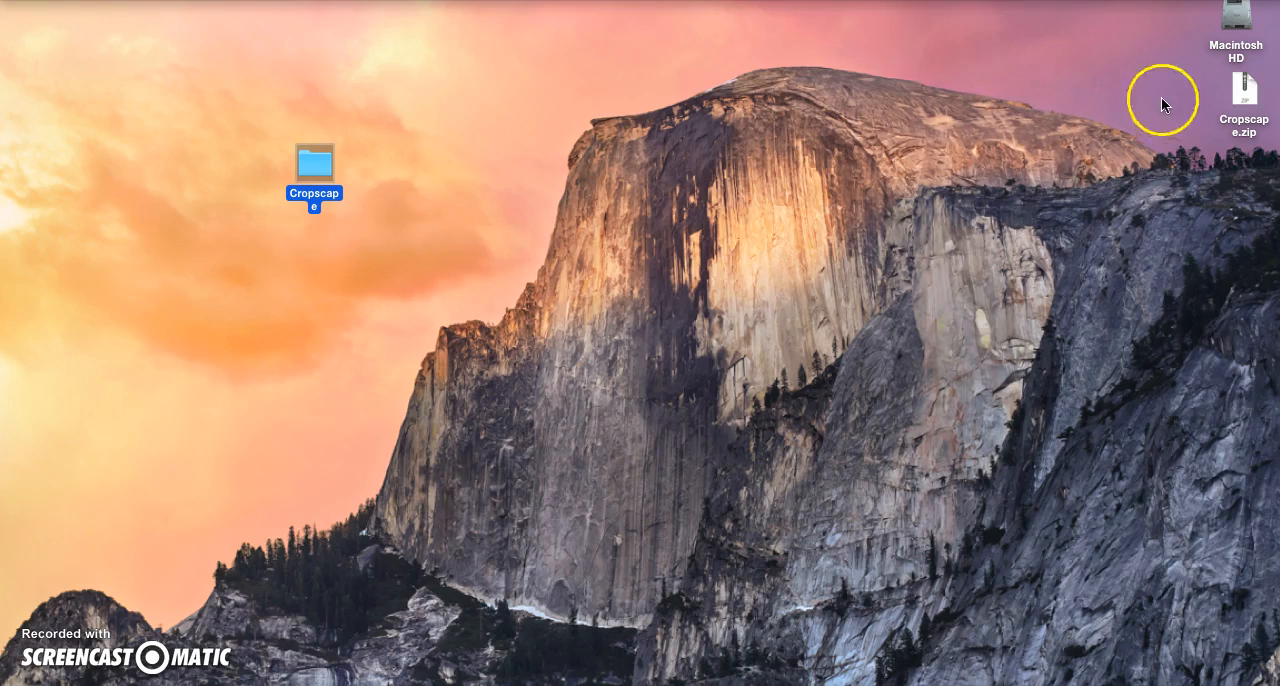
Step: Move Cropscape.zip across the desktop to the same height as the Cropscape folder and select it
{"action": "left_click_drag", "start_coordinate": [1222, 90], "coordinate": [843, 171]}
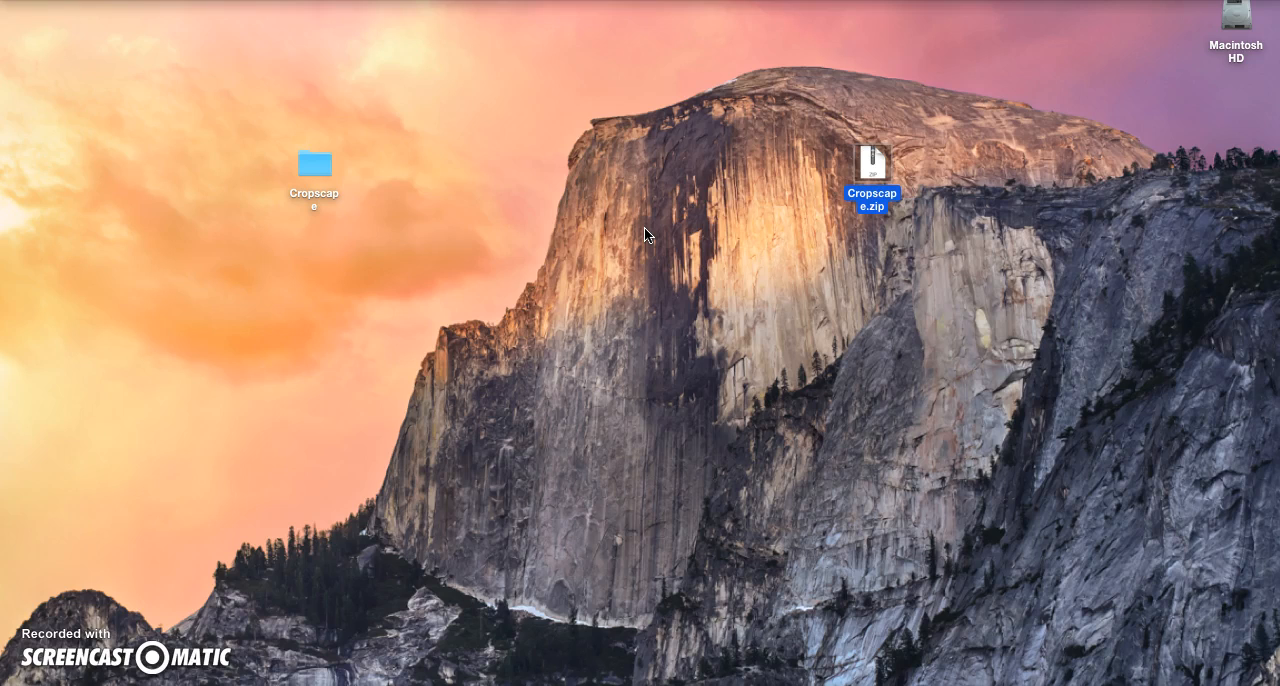
{"action": "left_click", "coordinate": [644, 227]}
{"action": "left_click", "coordinate": [880, 156]}
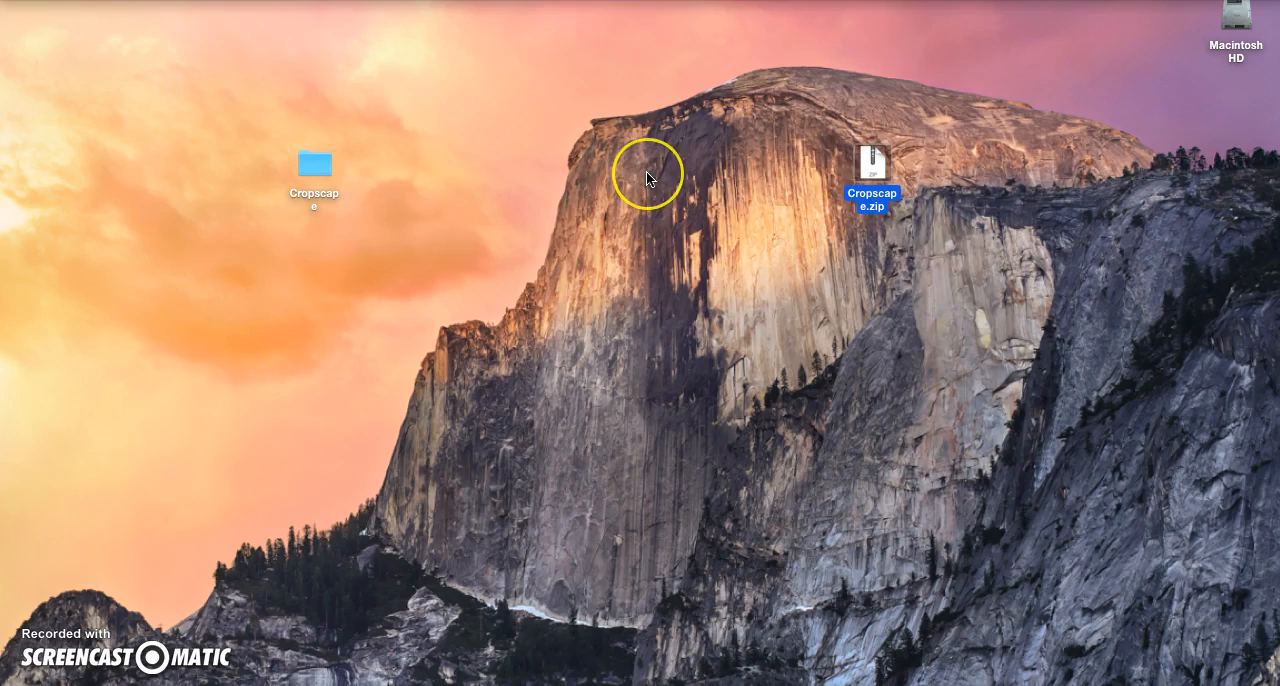